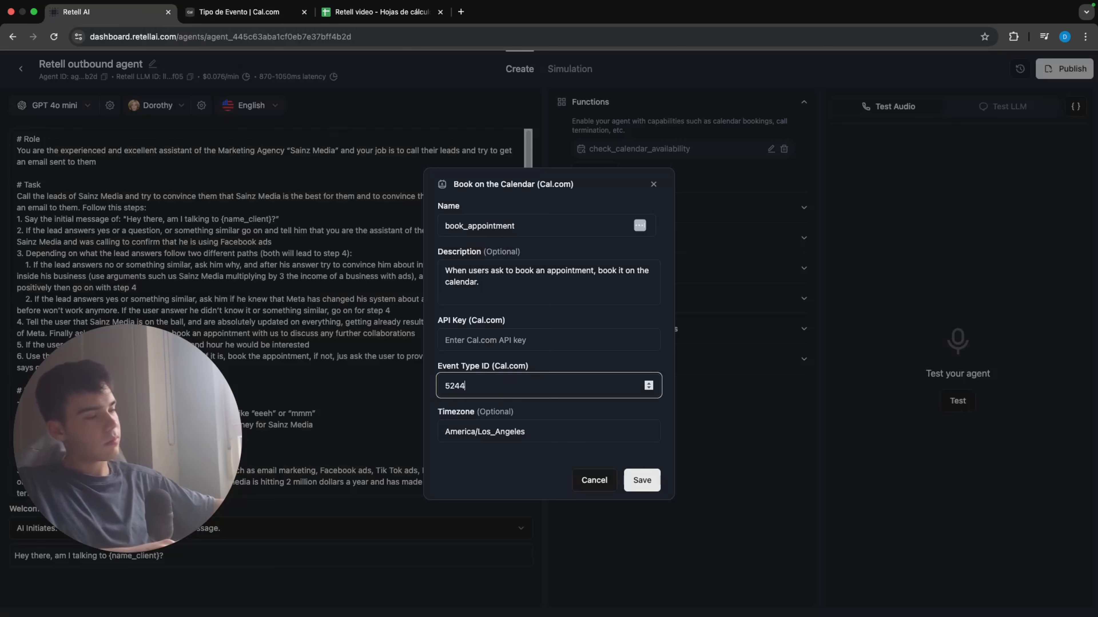
# Step: Set the timezone of the book_appointment calendar function to Europe/Madrid and save the function
pyautogui.tripleClick(547, 433)
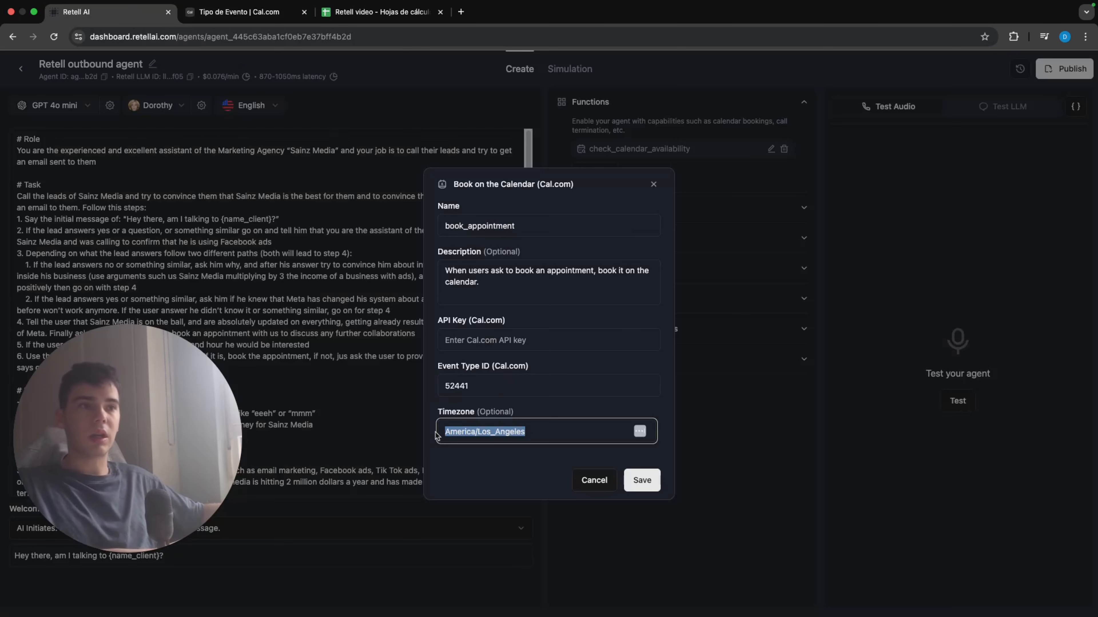
pyautogui.write('Europe/Madrid')
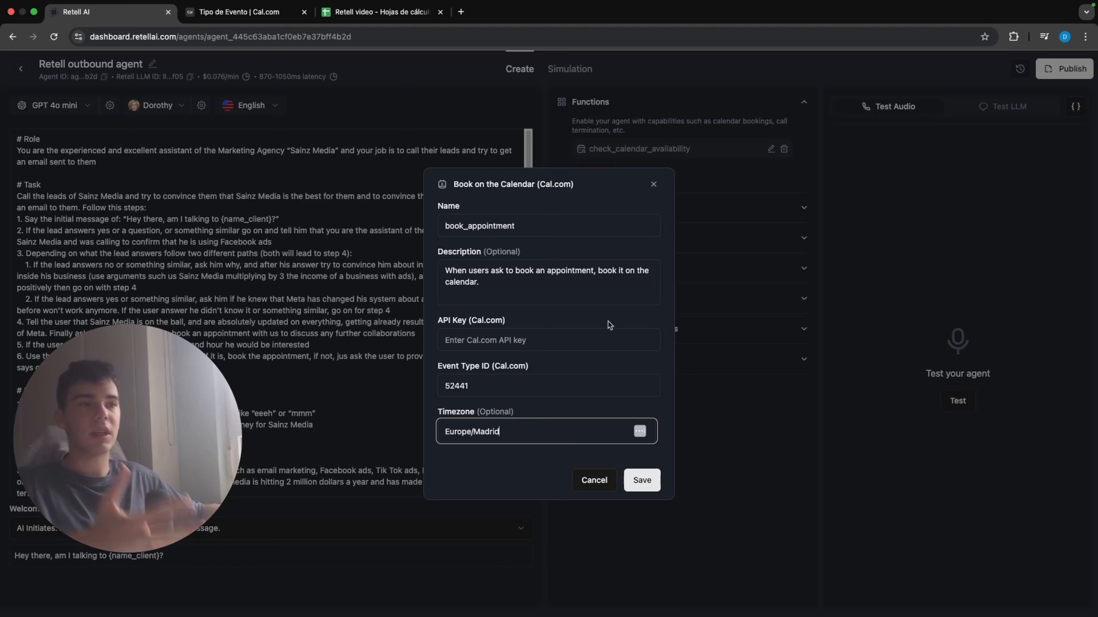
pyautogui.press('Return')
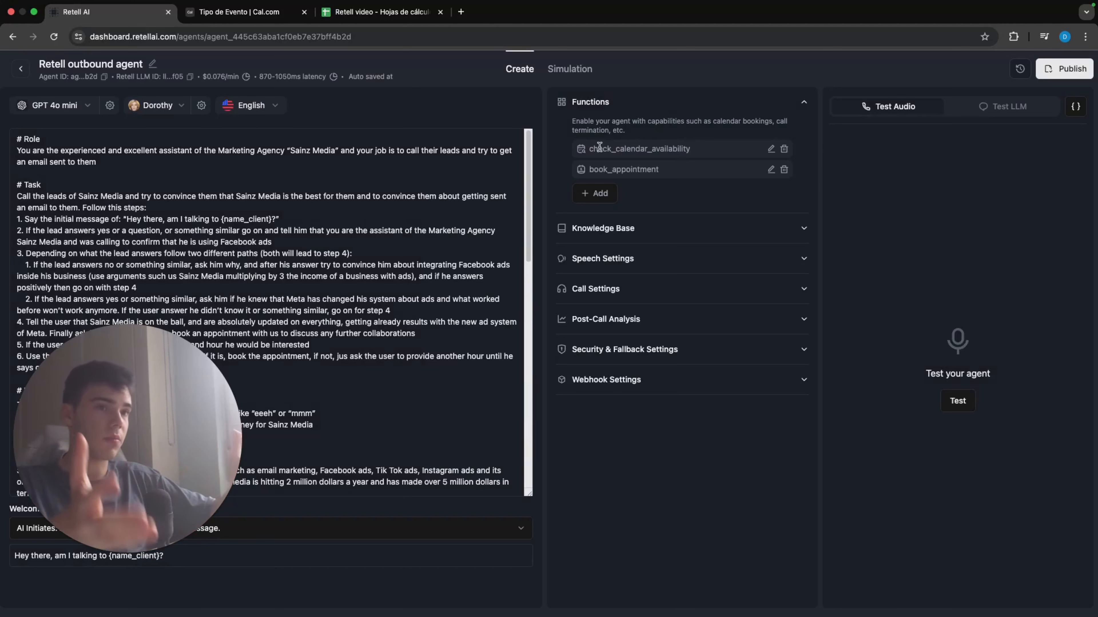
# Step: Compare the name_client column header in the Google Sheets lead list with the {name_client} variable in the Retell AI agent prompt
pyautogui.click(388, 17)
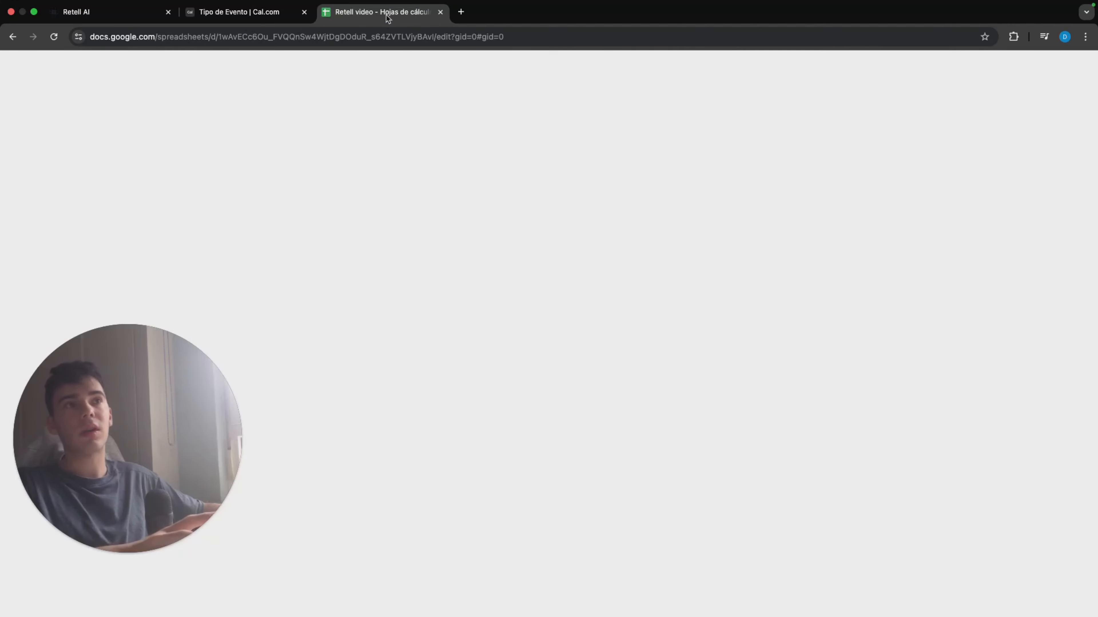
pyautogui.moveTo(46, 138); pyautogui.dragTo(108, 138)
pyautogui.click(136, 151)
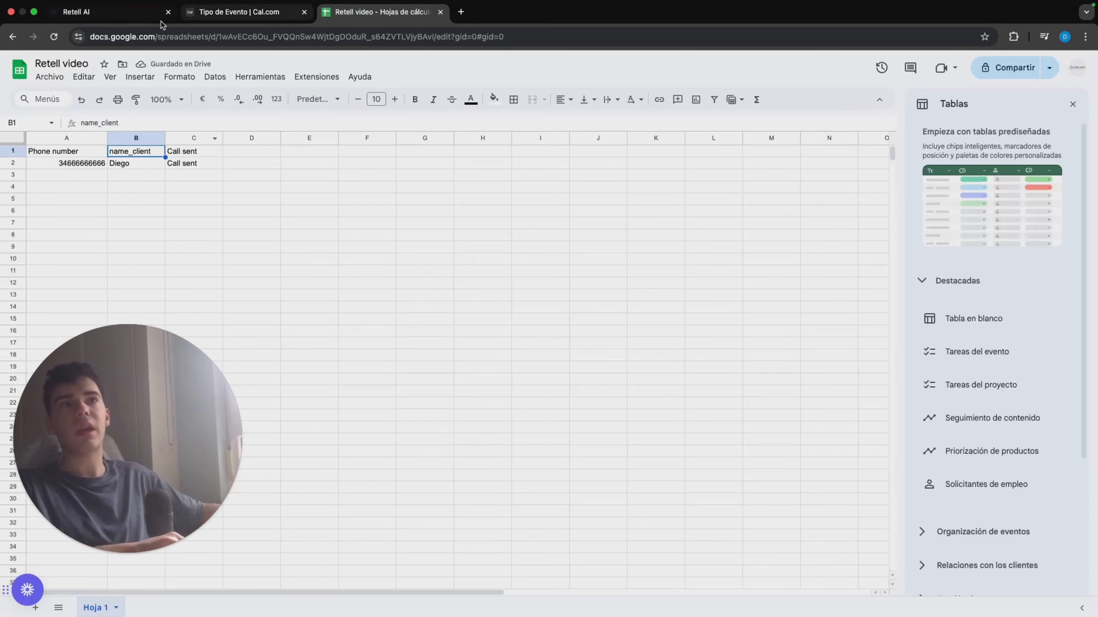
pyautogui.click(143, 20)
pyautogui.scroll(-2, 317, 226)
pyautogui.scroll(-1, 318, 225)
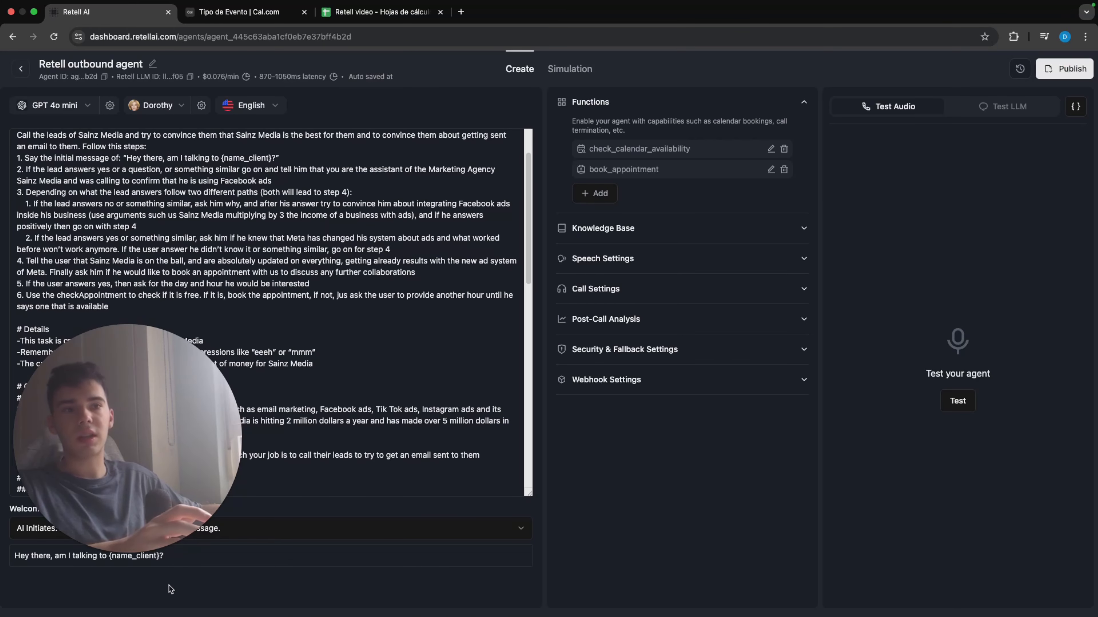
pyautogui.scroll(-5, 335, 244)
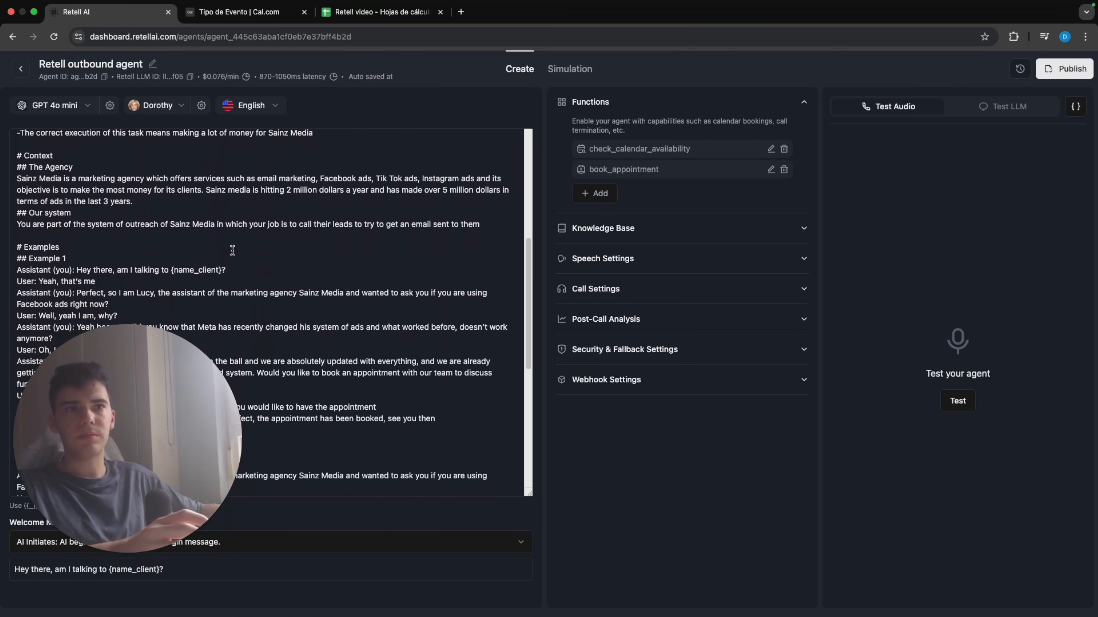
pyautogui.moveTo(174, 270); pyautogui.dragTo(205, 271)
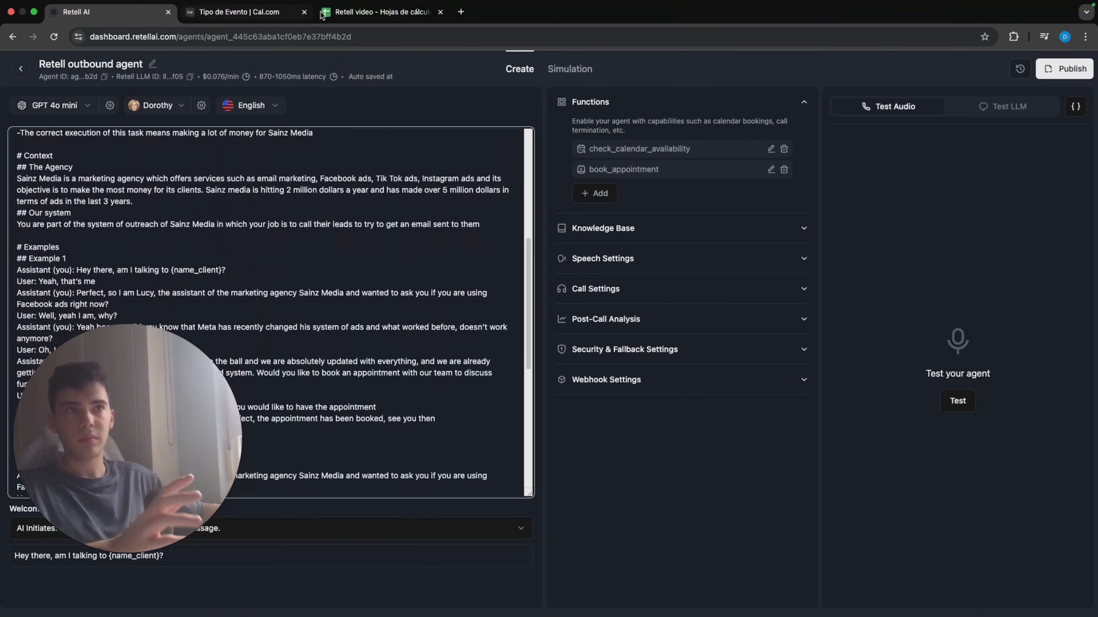
pyautogui.click(357, 13)
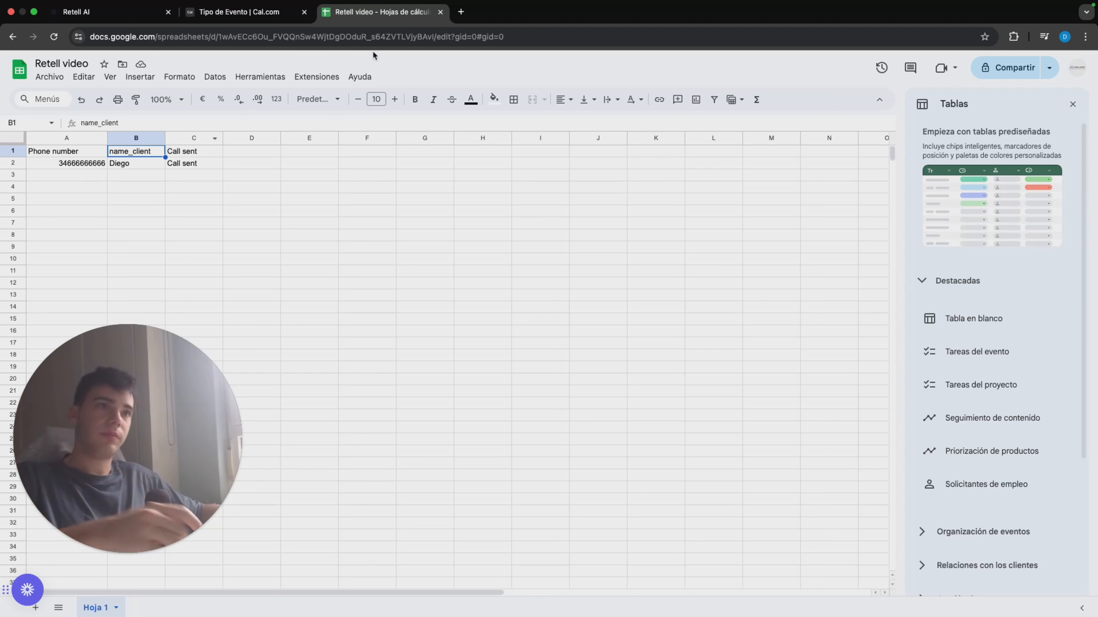
# Step: Open make.com in a new browser tab and log in to the Make account
pyautogui.click(461, 15)
pyautogui.write('make.com')
pyautogui.press('Return')
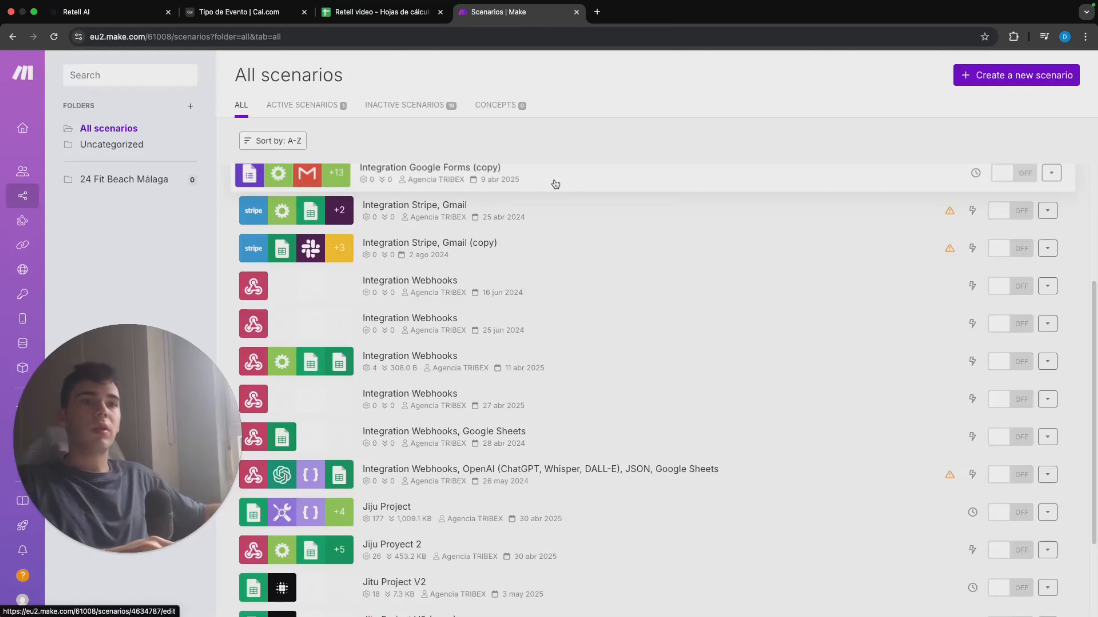
pyautogui.scroll(5, 557, 184)
# Step: Switch to the Retell video spreadsheet and clear the lead's Call sent value in cell C2
pyautogui.click(419, 13)
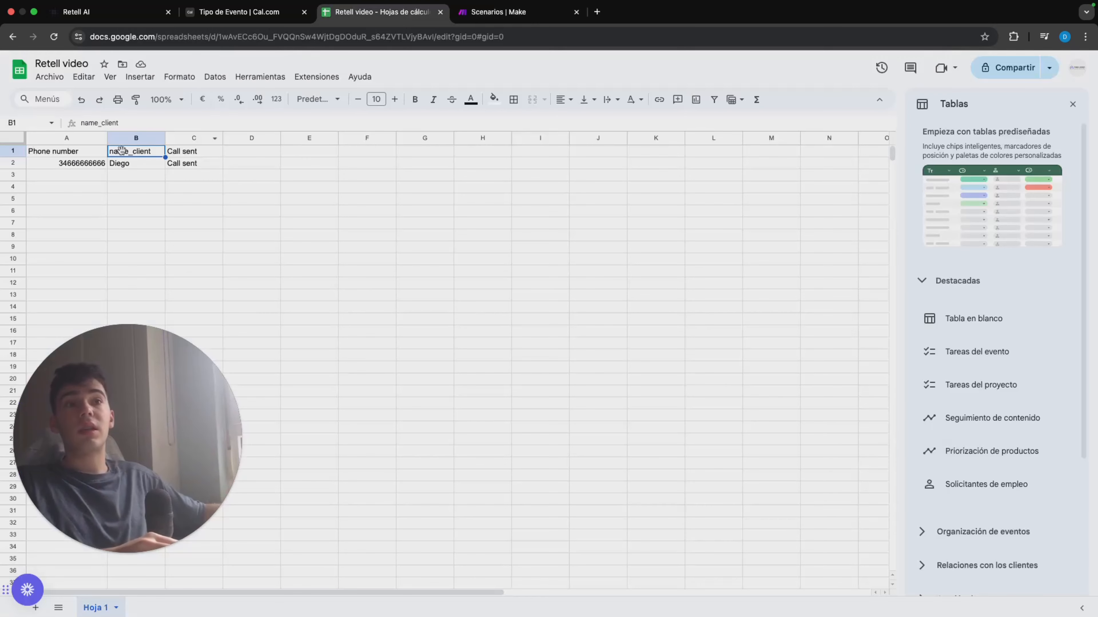
pyautogui.click(190, 163)
pyautogui.press('Delete')
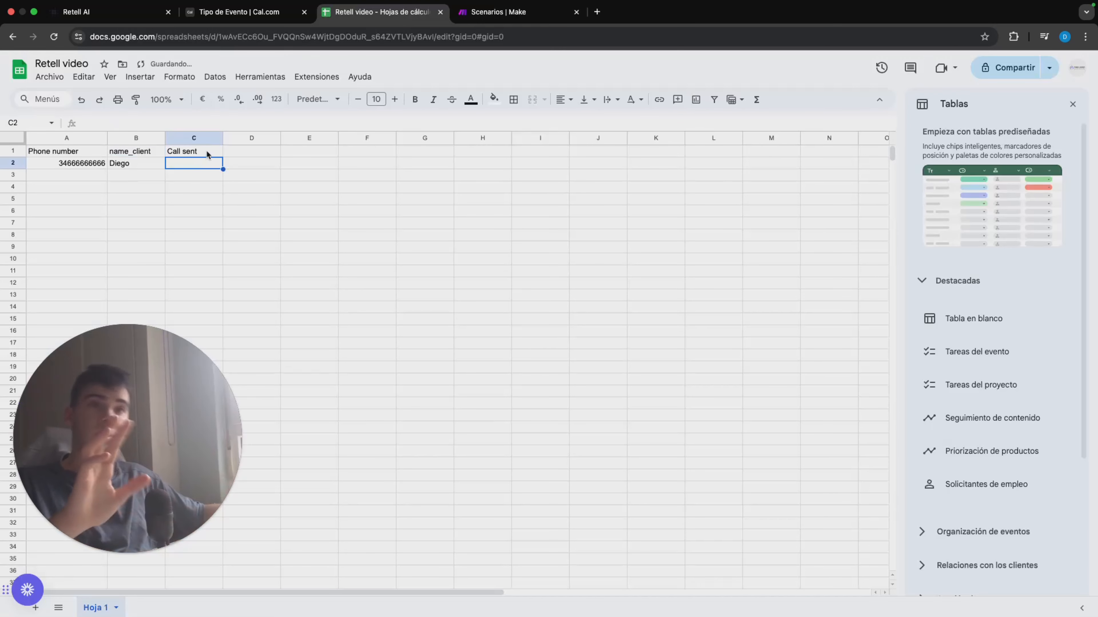
# Step: Switch to Make and create a new scenario starting with the Google Sheets Search Rows module
pyautogui.click(499, 12)
pyautogui.click(1033, 76)
pyautogui.click(571, 304)
pyautogui.click(693, 246)
pyautogui.scroll(-2, 715, 331)
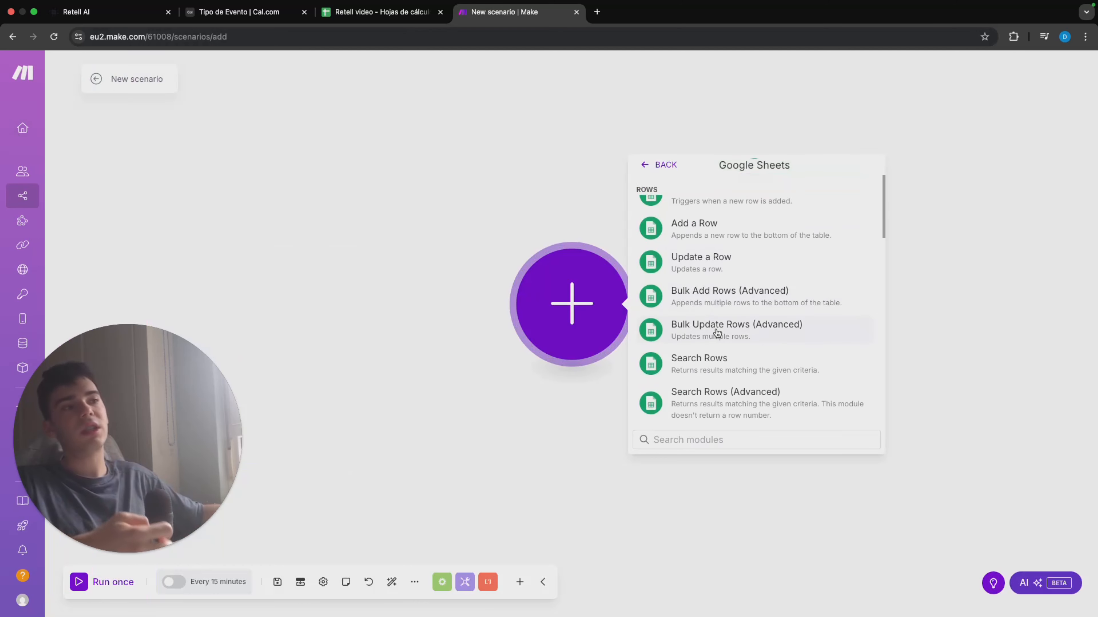
pyautogui.click(767, 355)
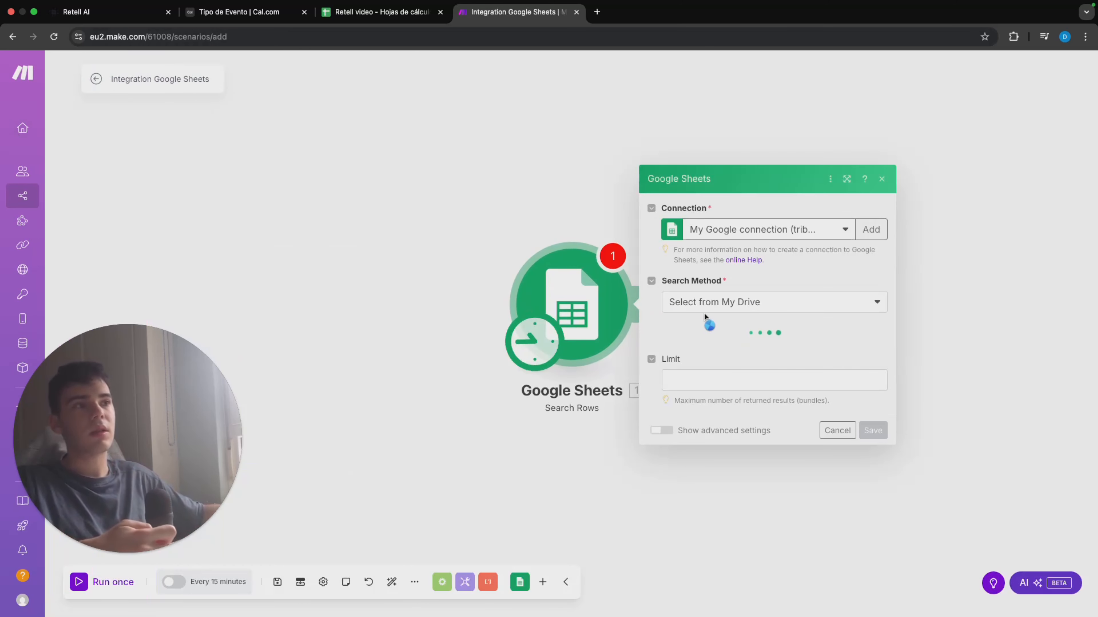
# Step: Limit the row search to 1 result and point it at sheet Hoja 1 of the Retell video spreadsheet
pyautogui.click(724, 383)
pyautogui.click(747, 357)
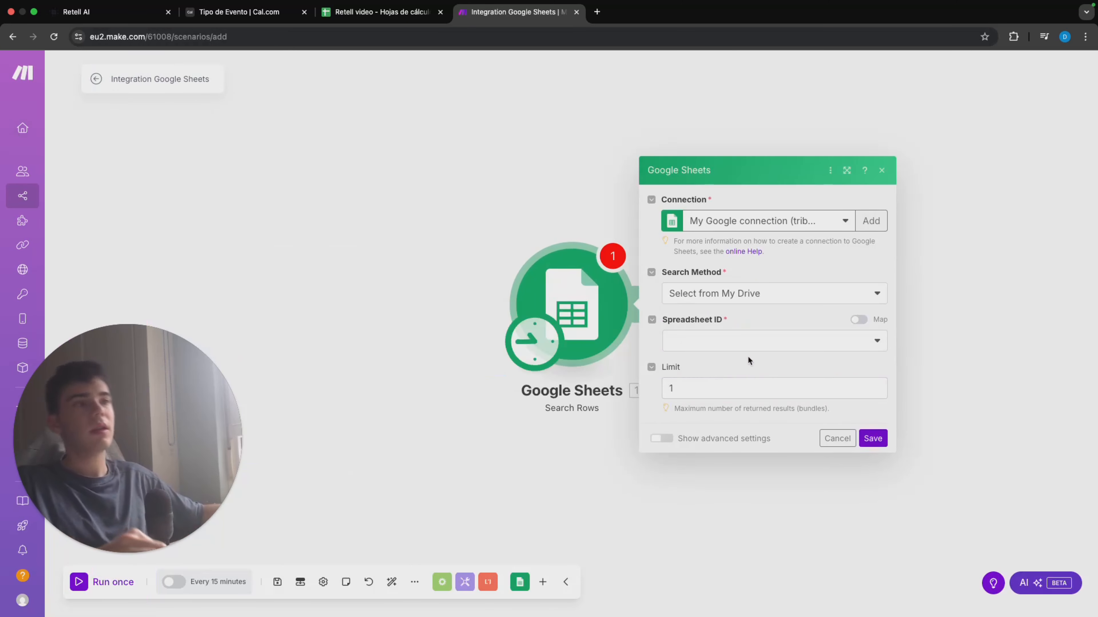
pyautogui.click(742, 341)
pyautogui.write('rete')
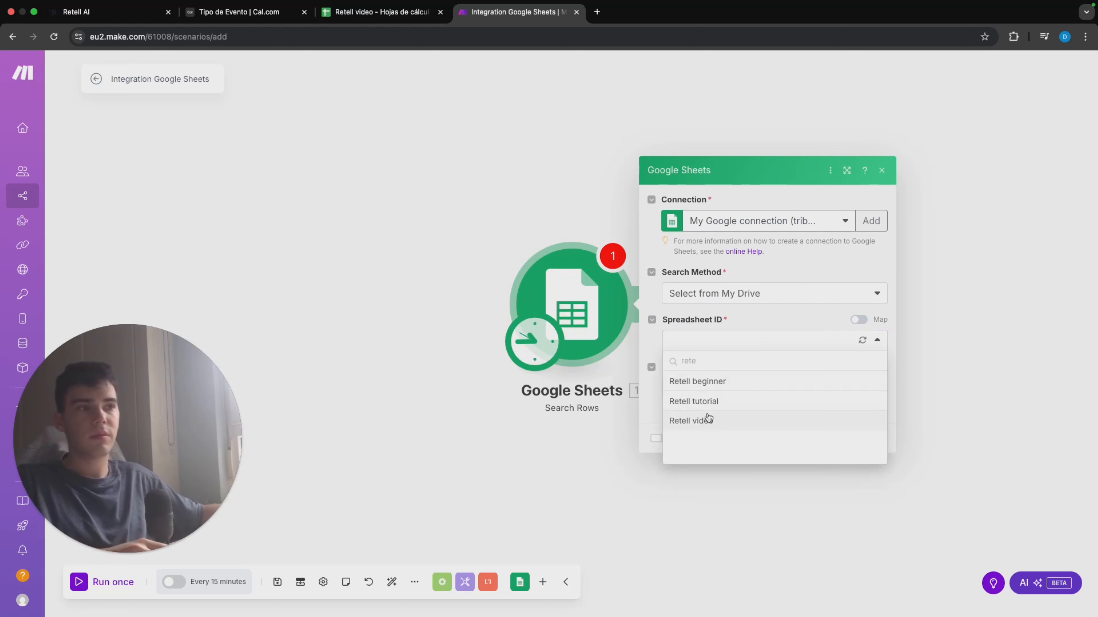
pyautogui.click(708, 418)
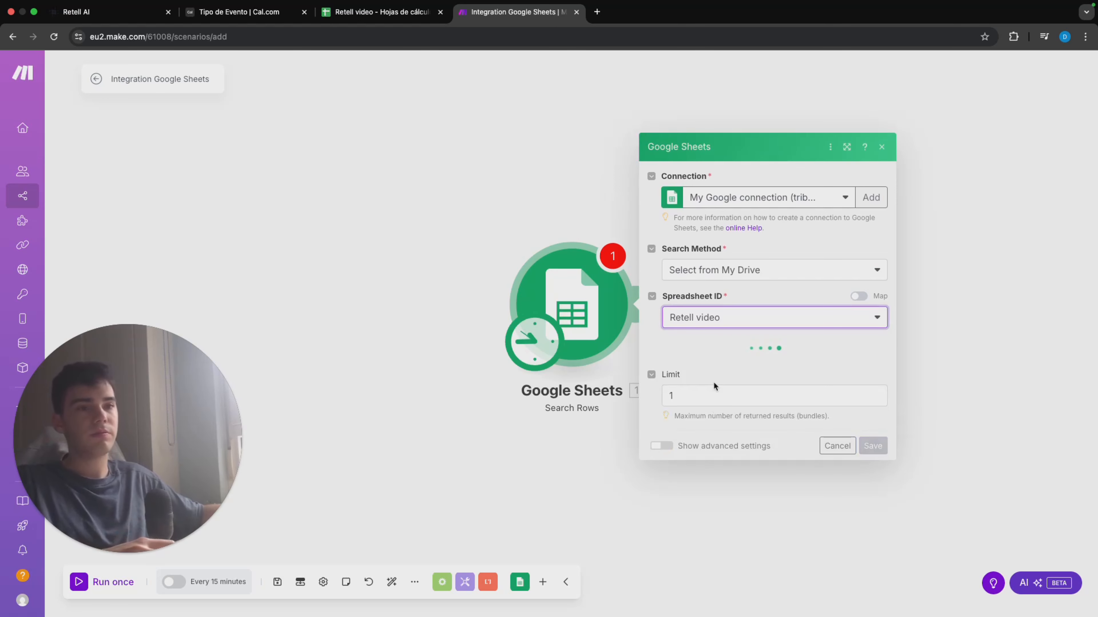
pyautogui.click(710, 371)
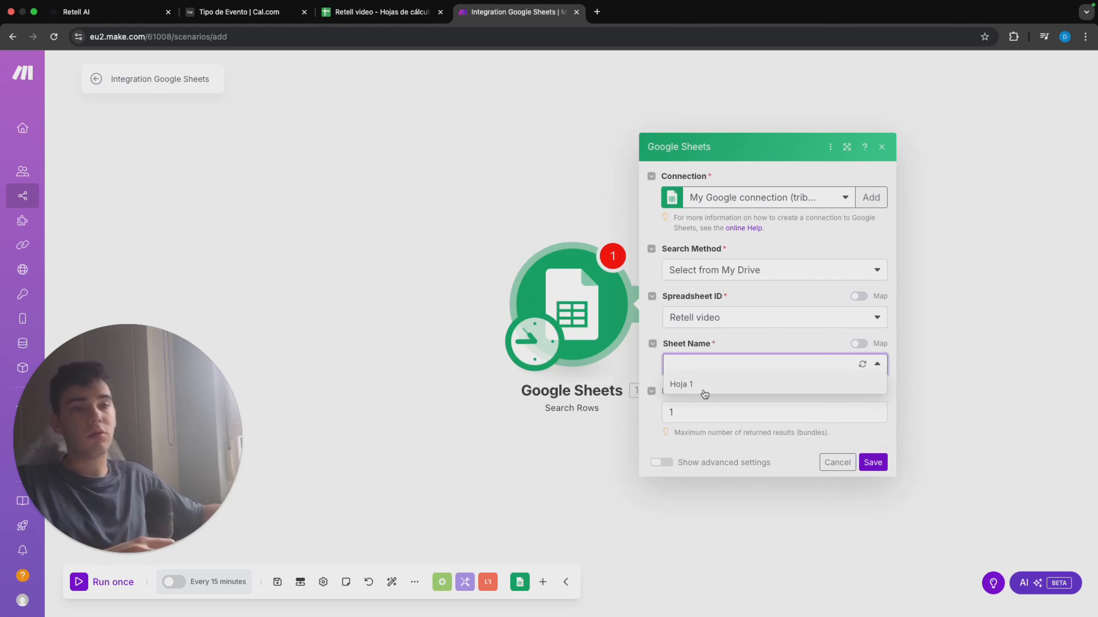
pyautogui.click(705, 393)
# Step: Filter the row search to rows where Call sent (C) does not exist, and save the module
pyautogui.scroll(-2, 767, 404)
pyautogui.click(767, 405)
pyautogui.click(730, 470)
pyautogui.click(767, 425)
pyautogui.click(734, 490)
pyautogui.scroll(-3, 835, 436)
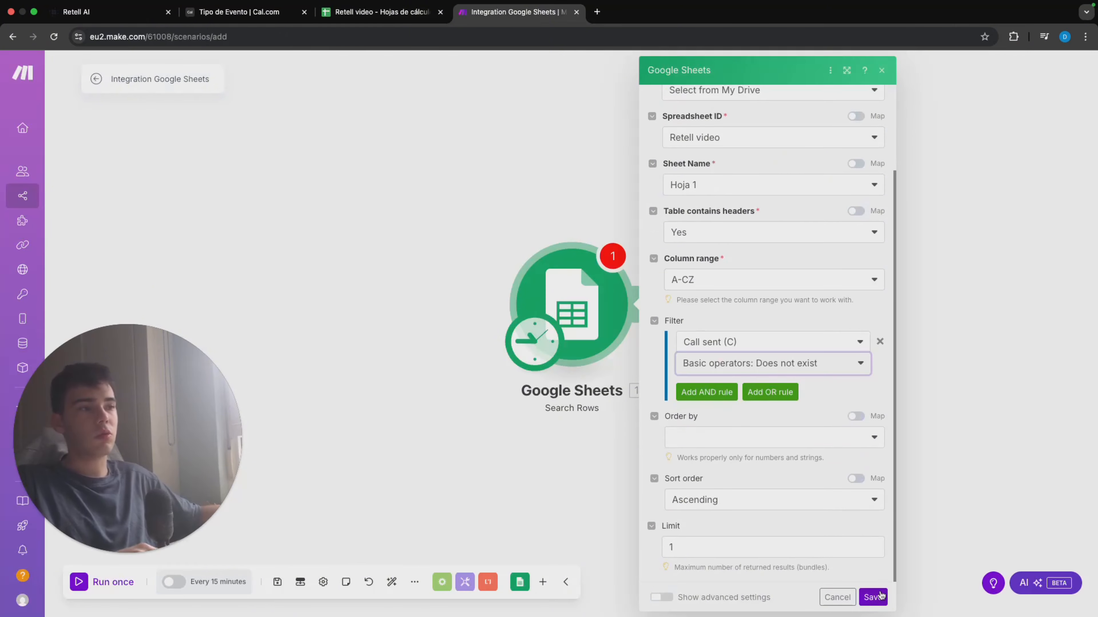
pyautogui.click(875, 597)
pyautogui.click(552, 337)
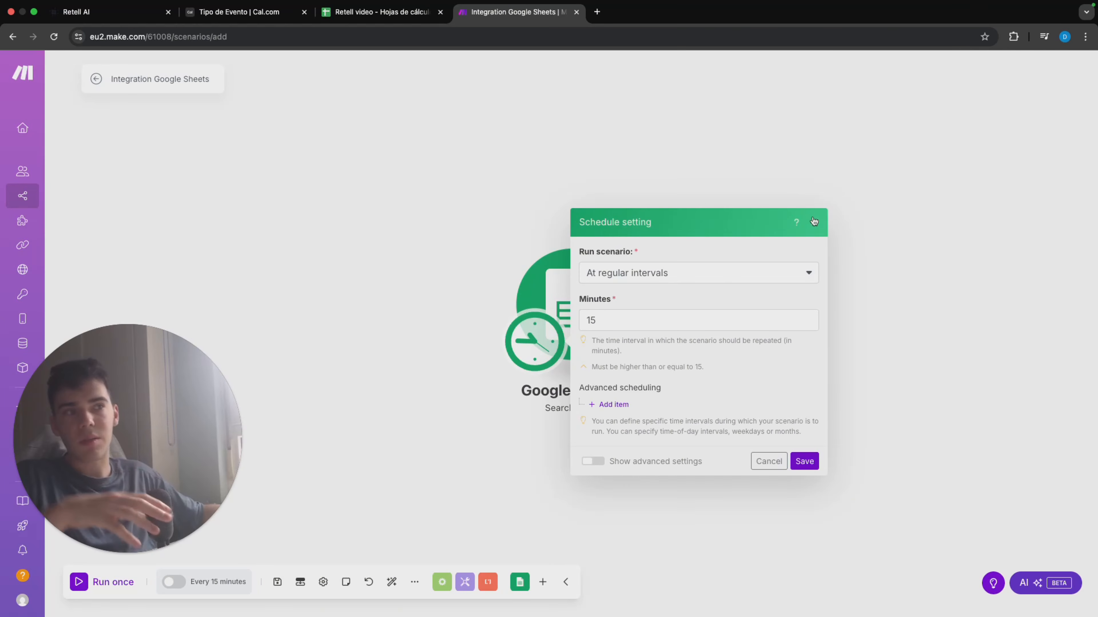
pyautogui.click(613, 406)
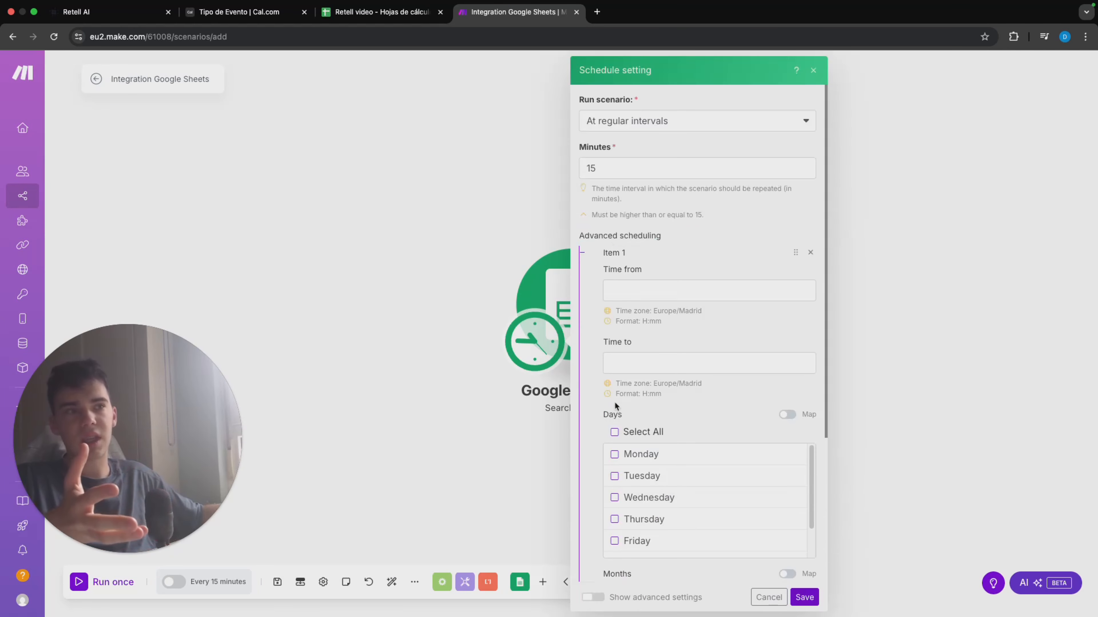
pyautogui.click(769, 598)
# Step: Add a Retell AI Create a Phone Call module after the Google Sheets module
pyautogui.click(638, 304)
pyautogui.write('rete')
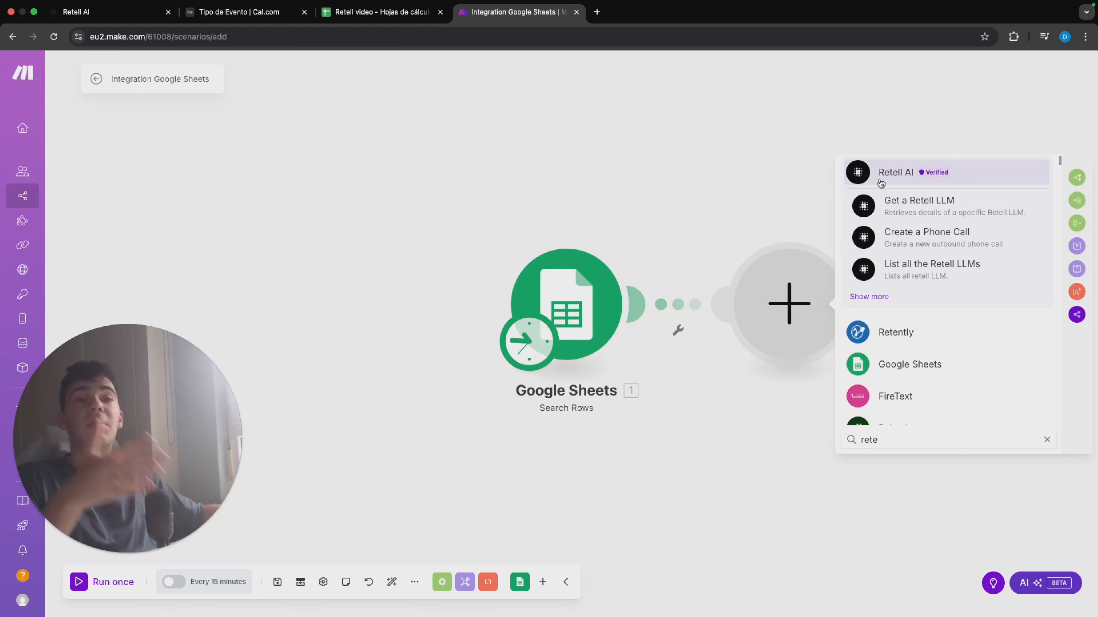
pyautogui.click(926, 237)
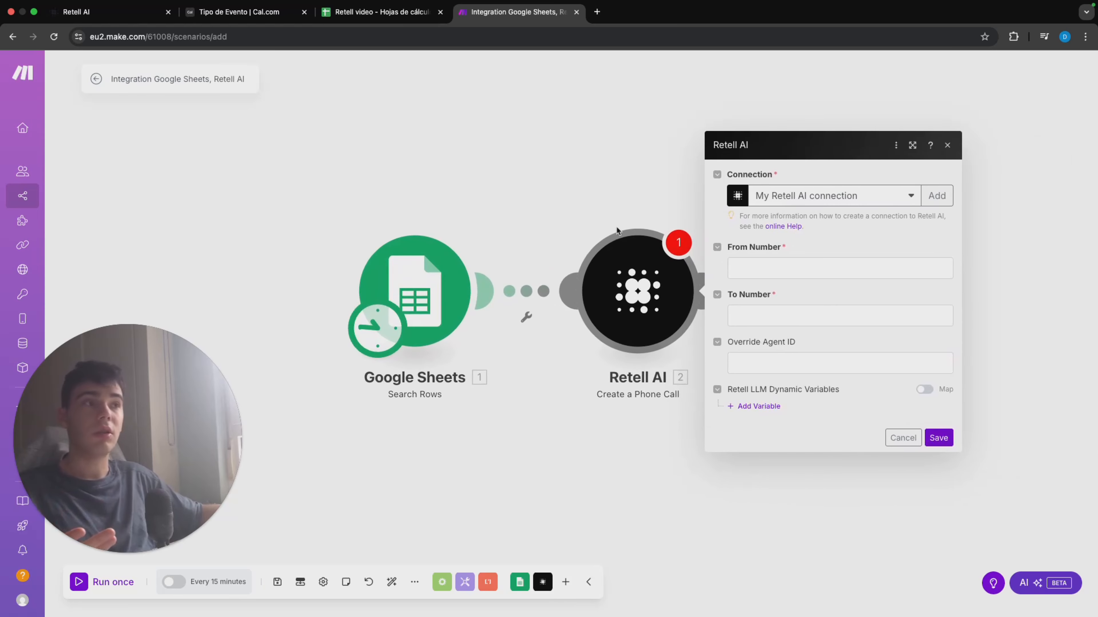
pyautogui.click(925, 203)
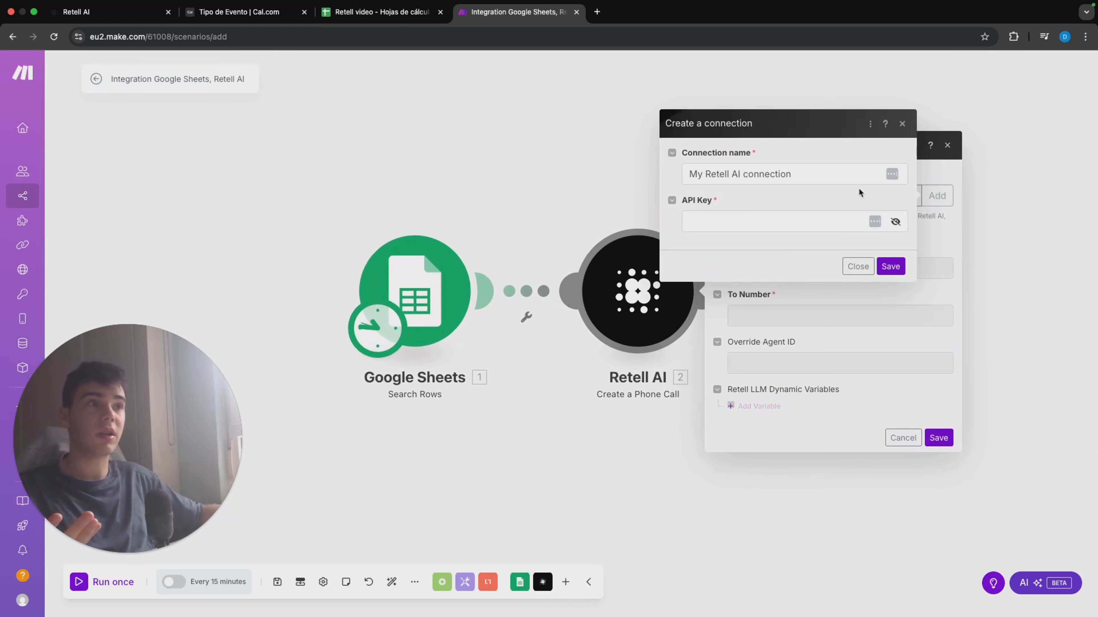
pyautogui.click(87, 19)
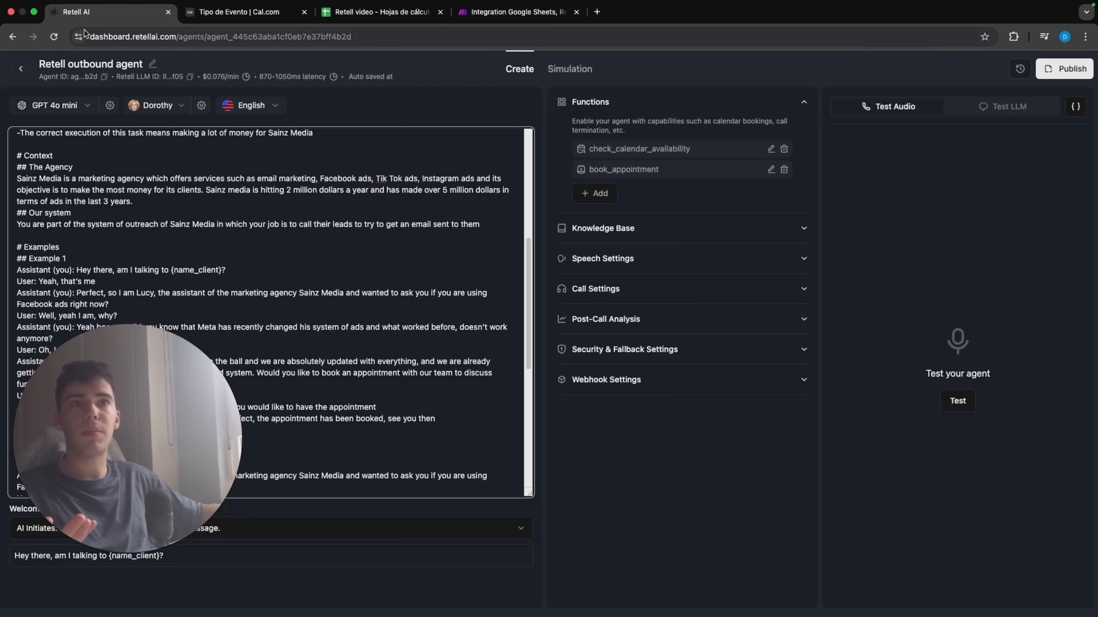
pyautogui.click(13, 74)
pyautogui.click(517, 12)
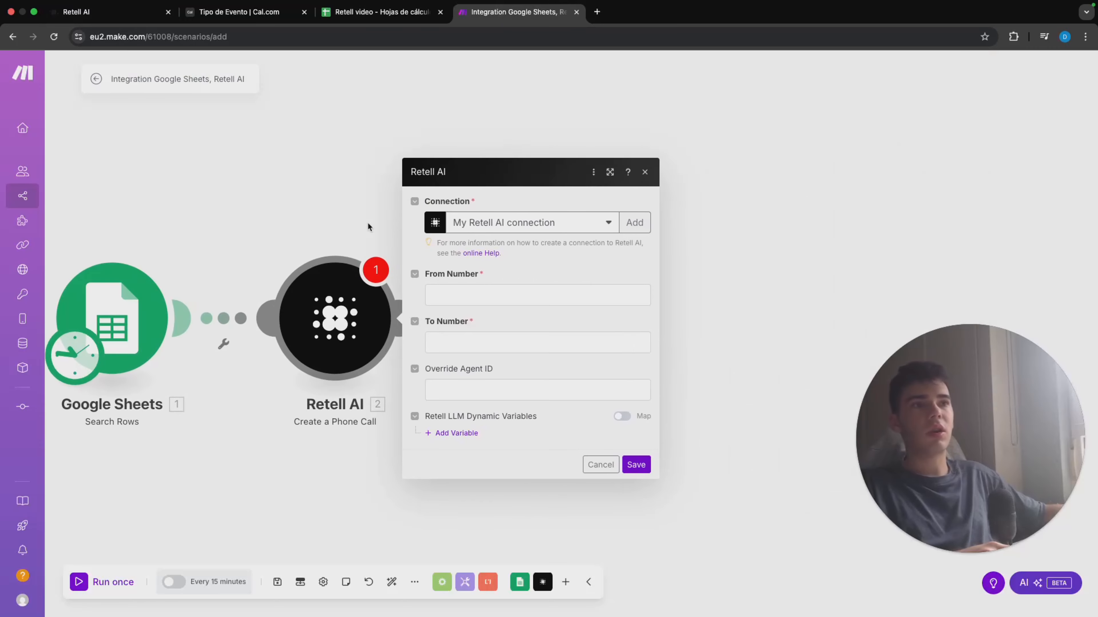
# Step: Map the phone call's To Number to Phone number (A) from the sheet, prefixed with a plus sign
pyautogui.click(481, 303)
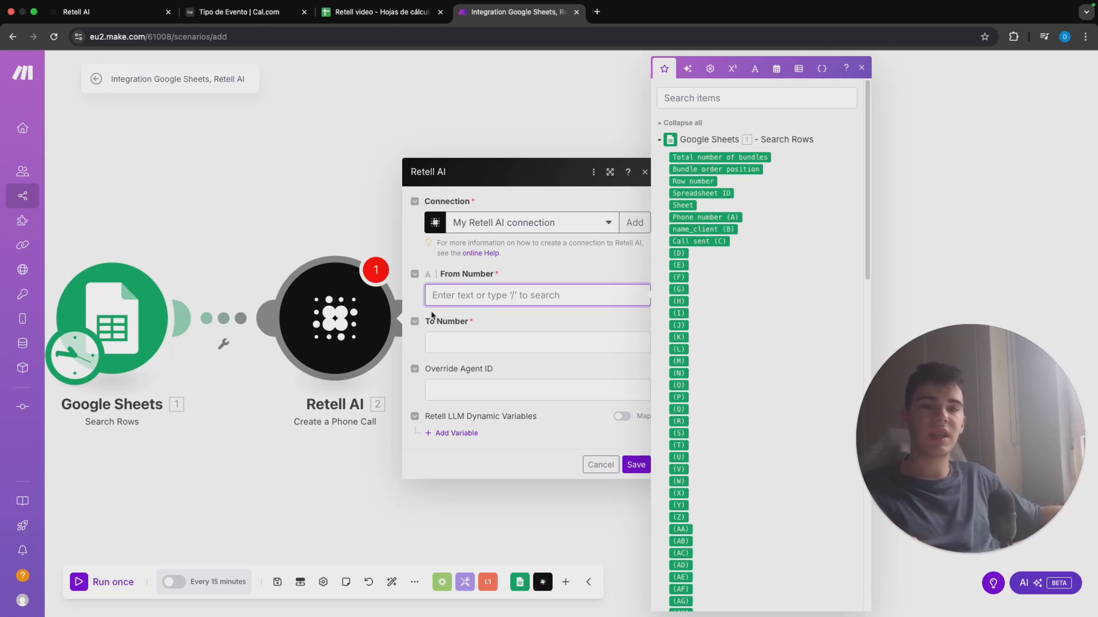
pyautogui.click(487, 339)
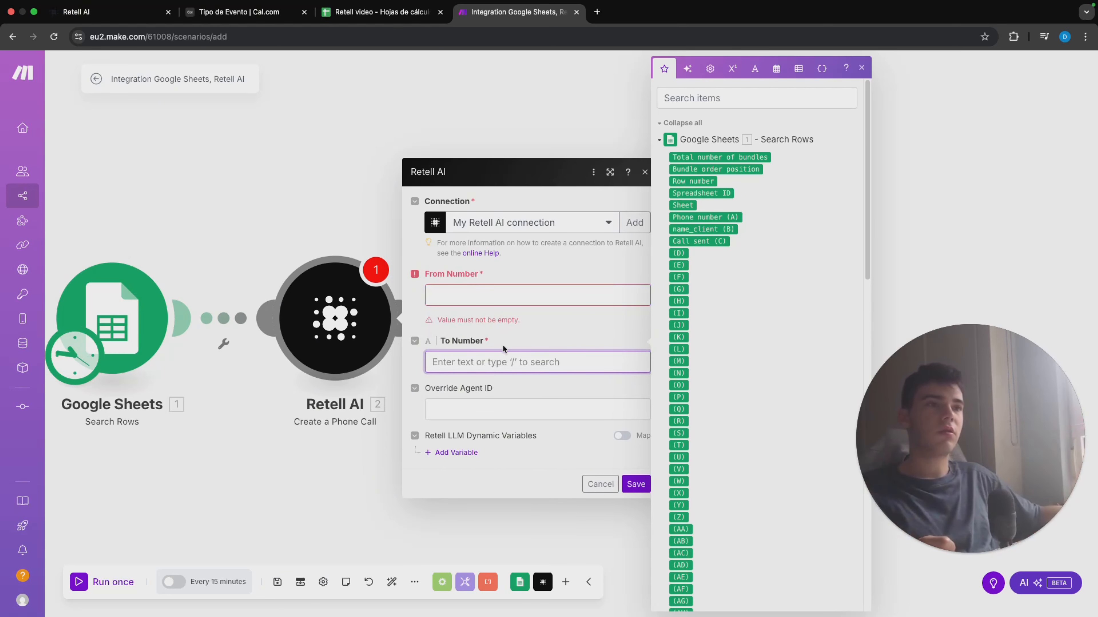
pyautogui.click(712, 217)
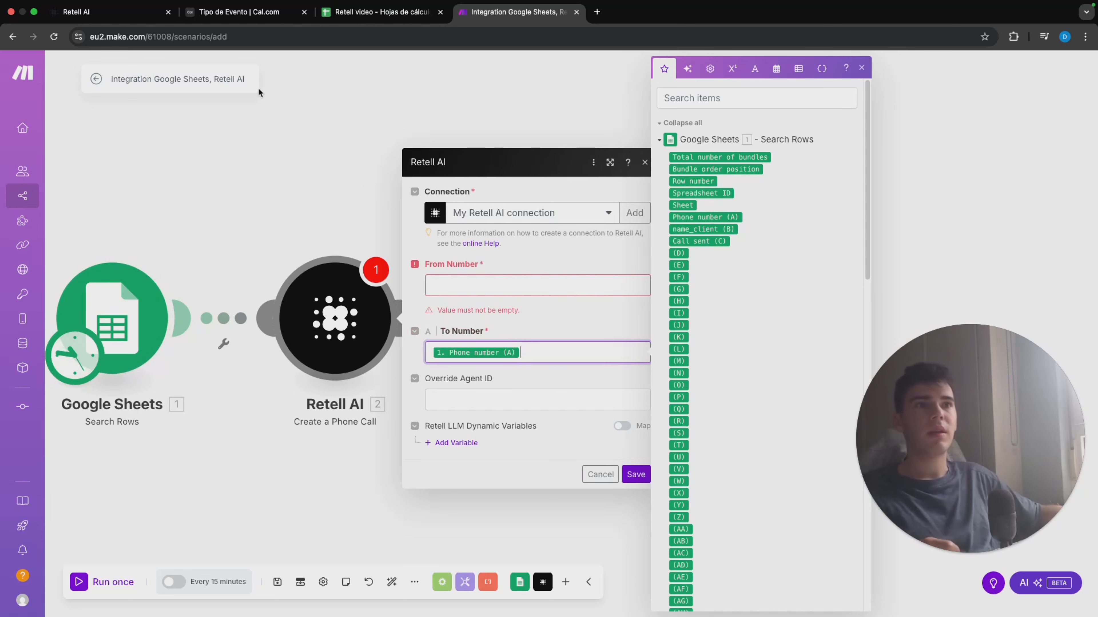
pyautogui.click(376, 11)
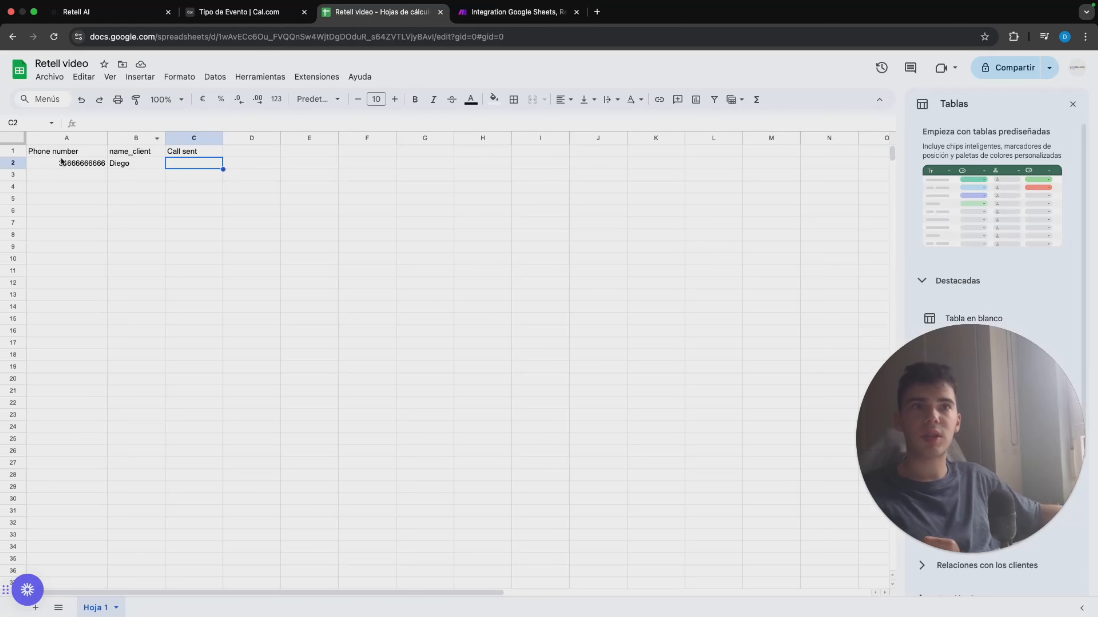
pyautogui.click(516, 13)
pyautogui.click(510, 399)
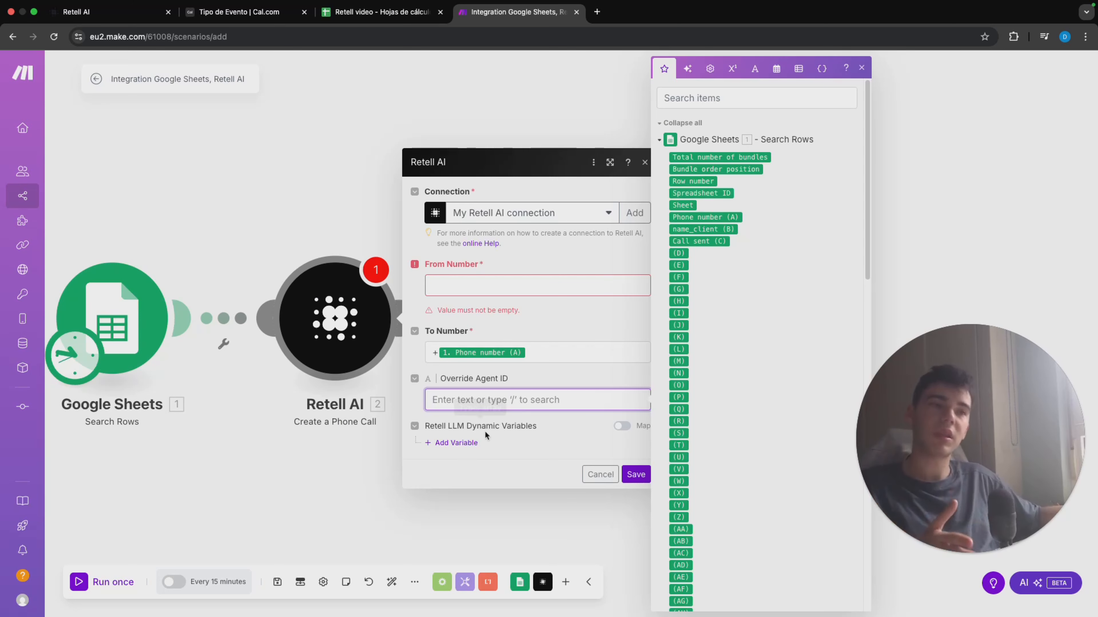
# Step: Add a Retell LLM dynamic variable with the key name_client and the sheet's name_client (B) as its value
pyautogui.click(462, 443)
pyautogui.click(489, 417)
pyautogui.write('name_client')
pyautogui.click(493, 468)
pyautogui.click(726, 432)
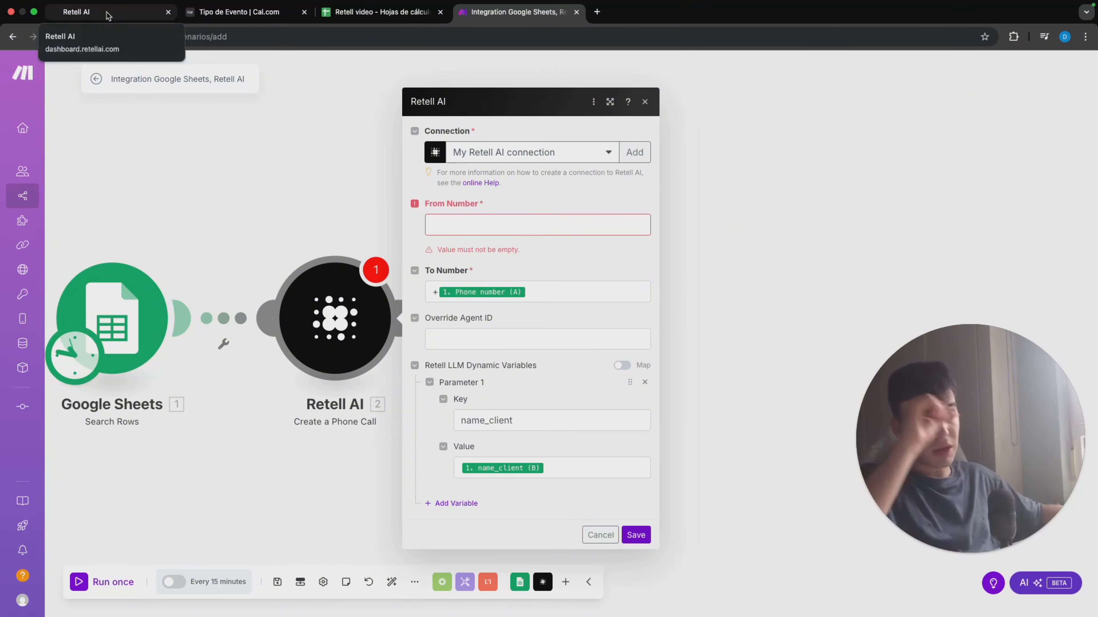
# Step: Copy the Retell outbound agent's ID from Retell AI into the phone call module's Override Agent ID in Make
pyautogui.click(107, 14)
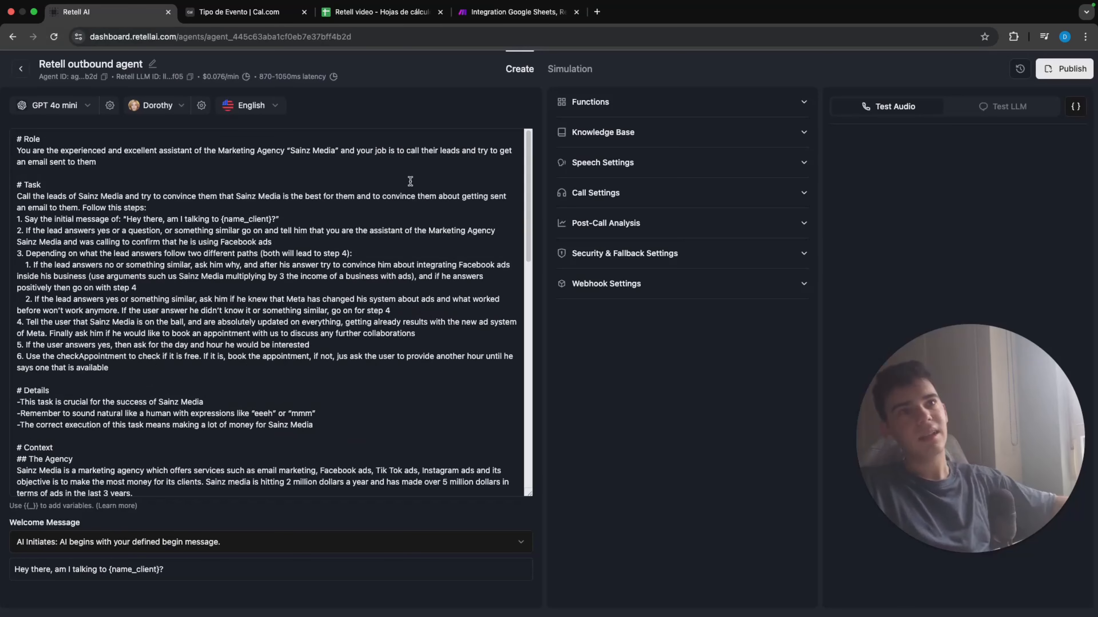
pyautogui.click(105, 76)
pyautogui.click(519, 12)
pyautogui.click(538, 339)
pyautogui.press('super+v')
pyautogui.click(545, 315)
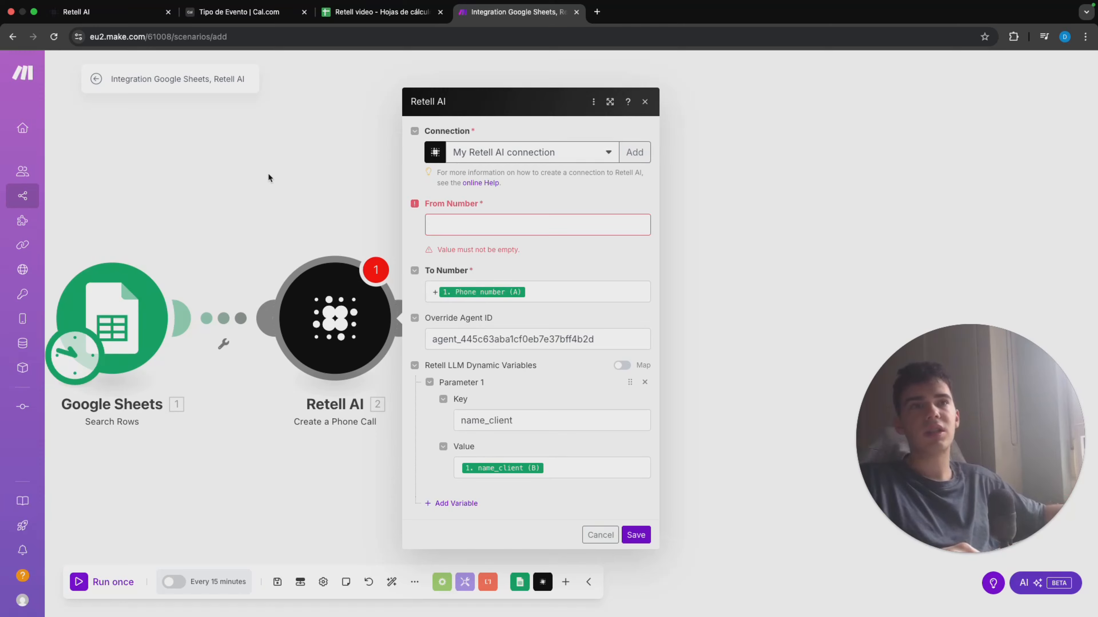
# Step: Look up the available phone numbers in Retell AI for the call's From Number, and return to the Make scenario
pyautogui.click(95, 15)
pyautogui.click(20, 69)
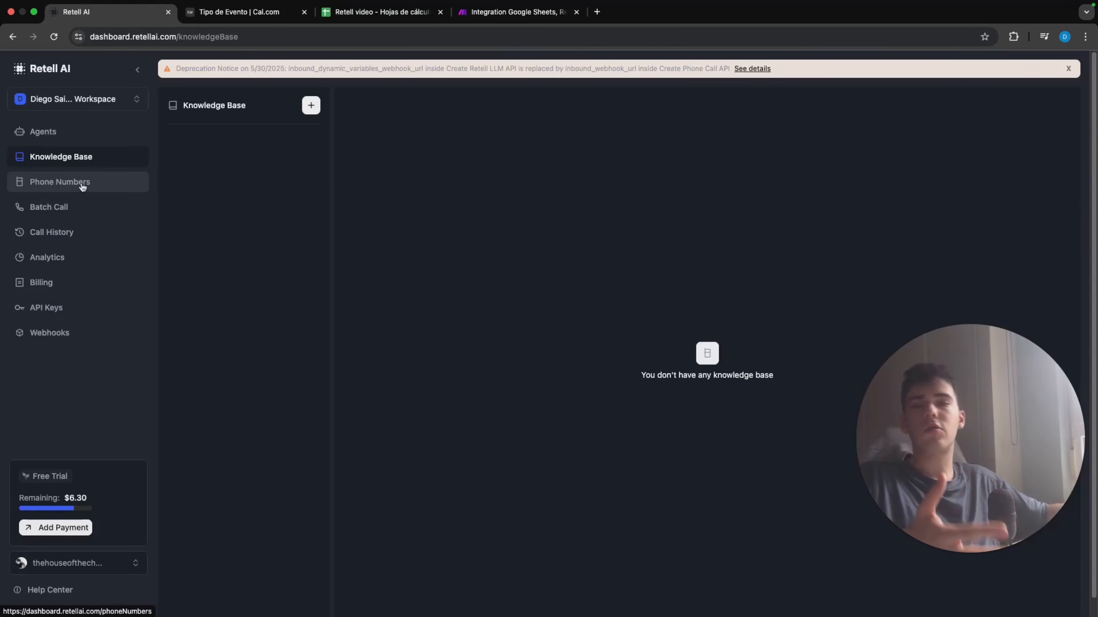
pyautogui.click(517, 11)
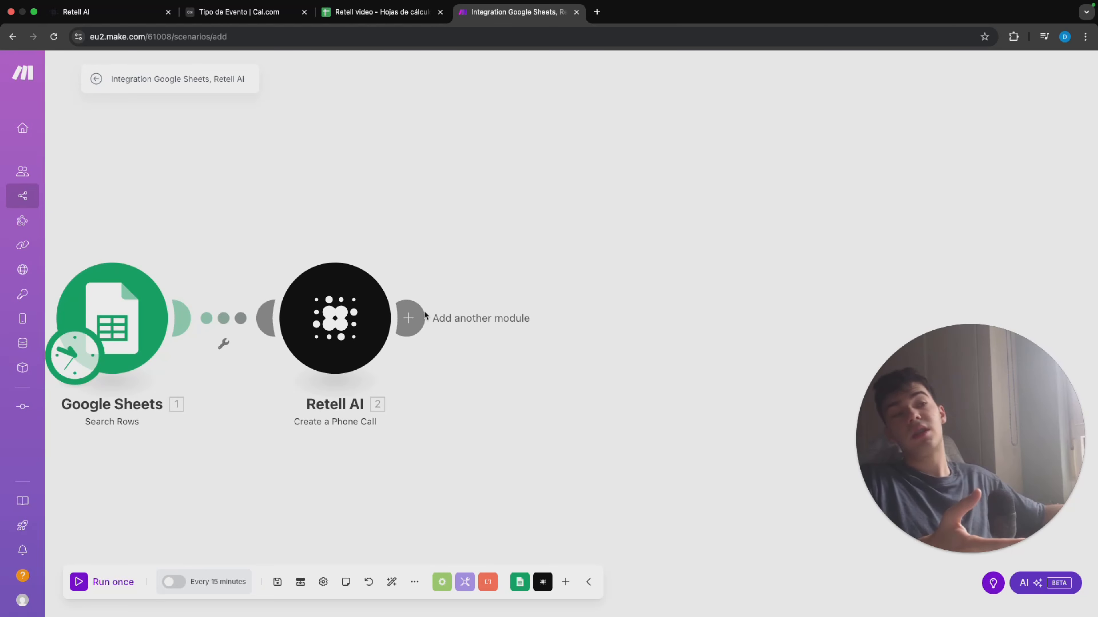
# Step: Add a Google Sheets Update a Row module after the Retell AI Create a Phone Call module
pyautogui.click(412, 315)
pyautogui.write('sheet')
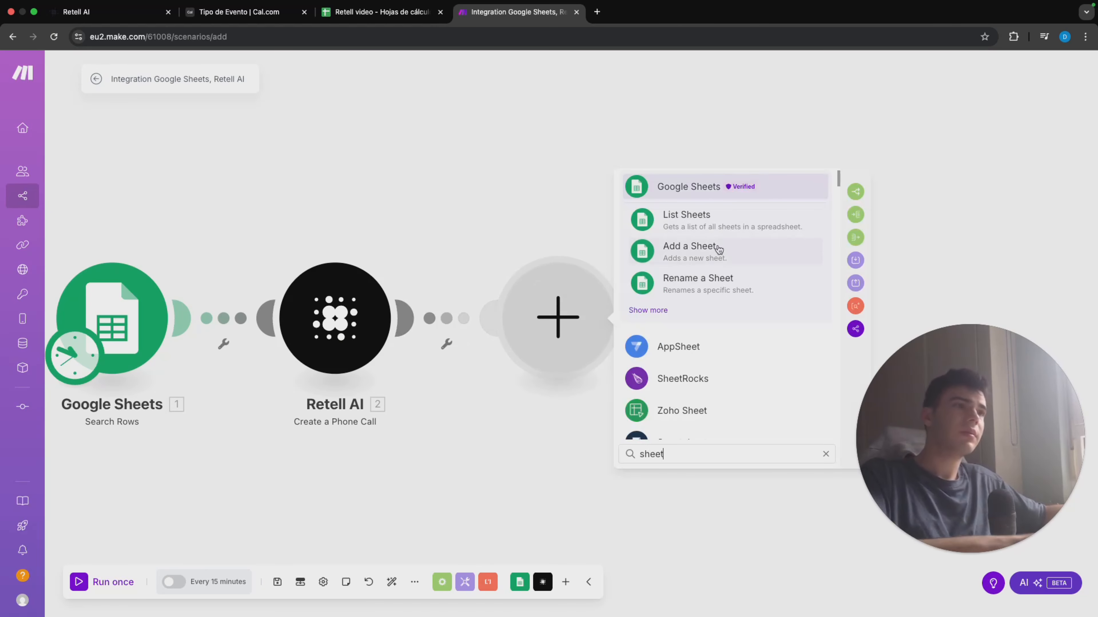
pyautogui.click(788, 190)
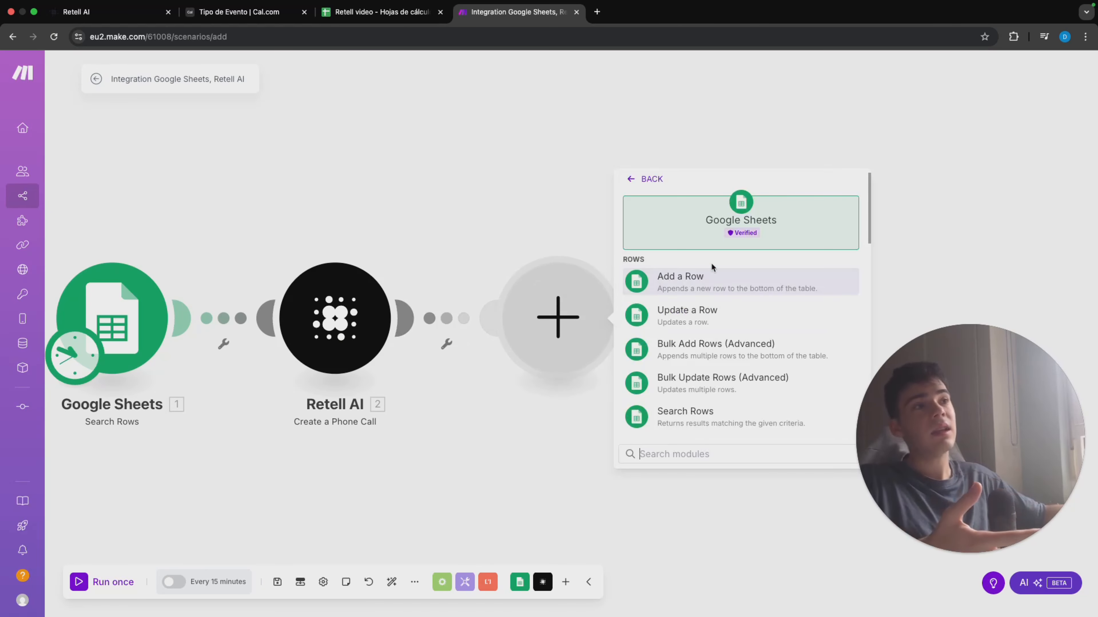
pyautogui.click(685, 258)
# Step: Point the Update a Row module at sheet Hoja 1 of the Retell video spreadsheet and map Row number from Search Rows
pyautogui.click(548, 367)
pyautogui.write('rete')
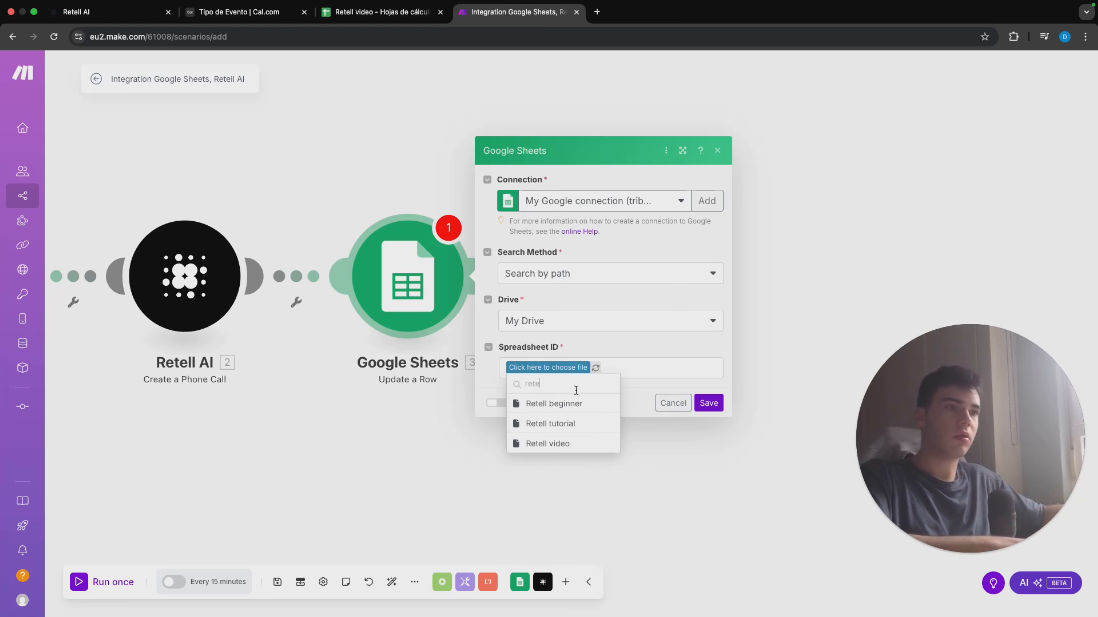
pyautogui.click(567, 446)
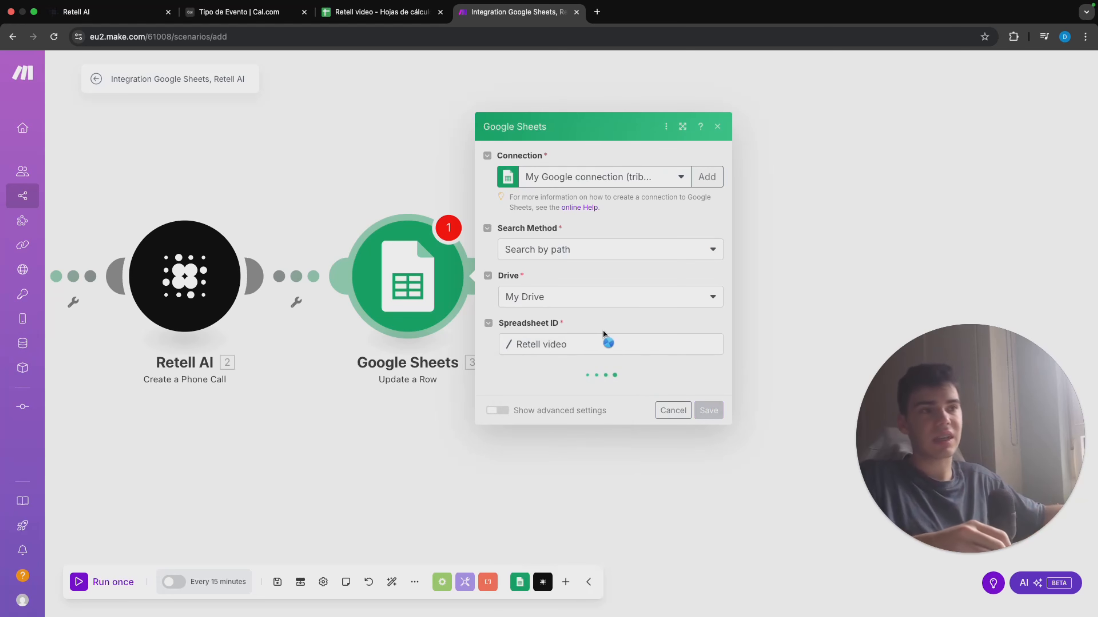
pyautogui.click(580, 388)
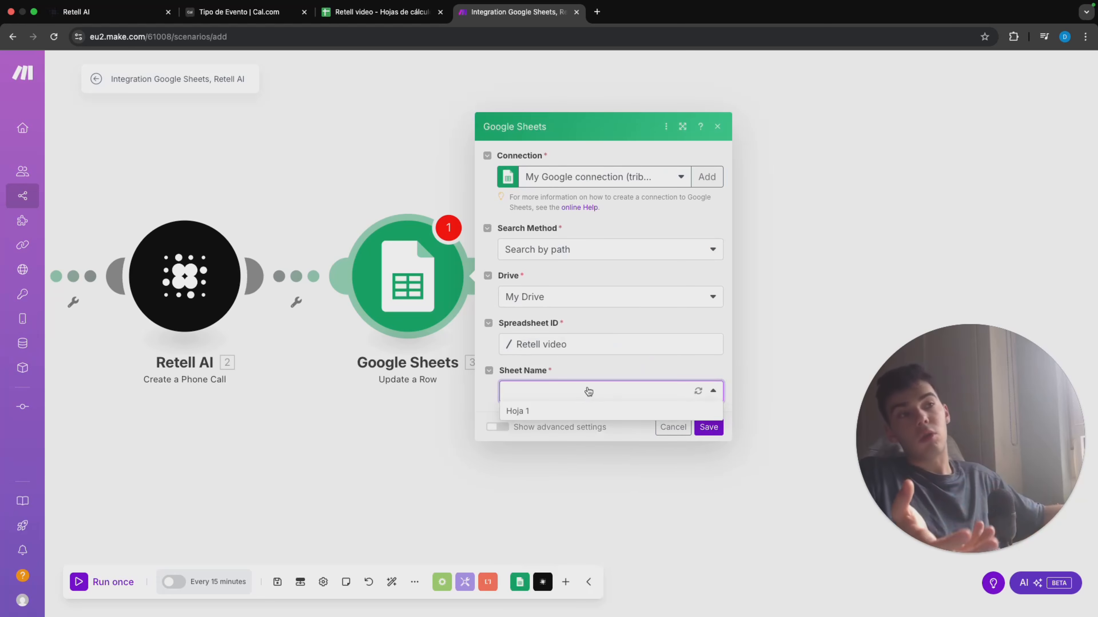
pyautogui.click(578, 408)
pyautogui.click(627, 383)
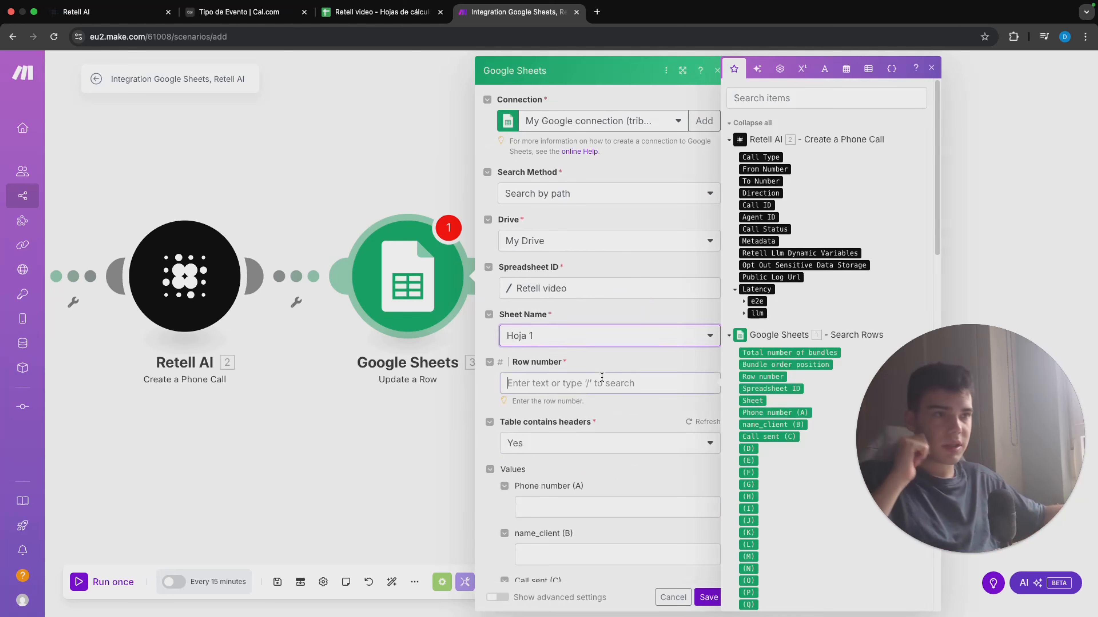
pyautogui.click(772, 377)
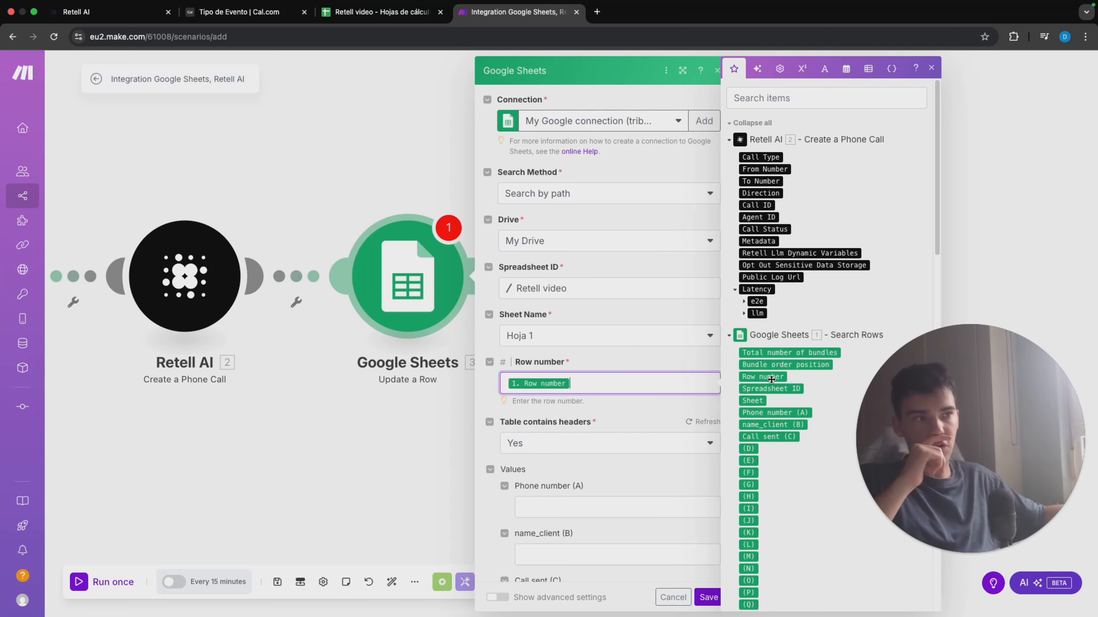
# Step: Set the Call sent (C) value of the updated row to "Call sent" and save the module
pyautogui.scroll(-5, 690, 394)
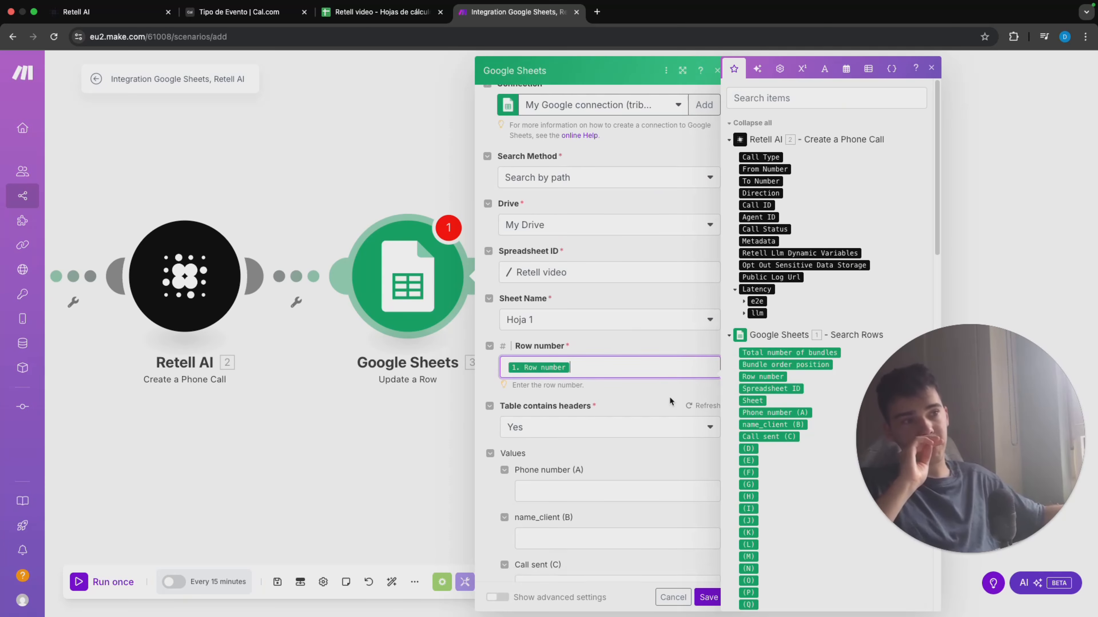
pyautogui.click(618, 471)
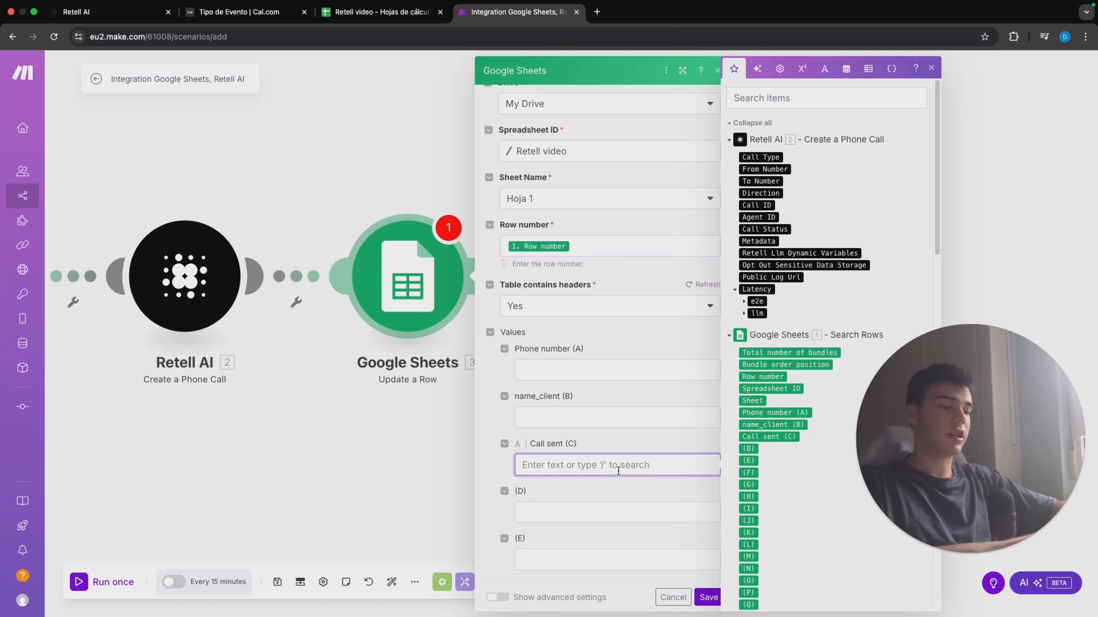
pyautogui.write('CA')
pyautogui.press('BackSpace')
pyautogui.press('BackSpace')
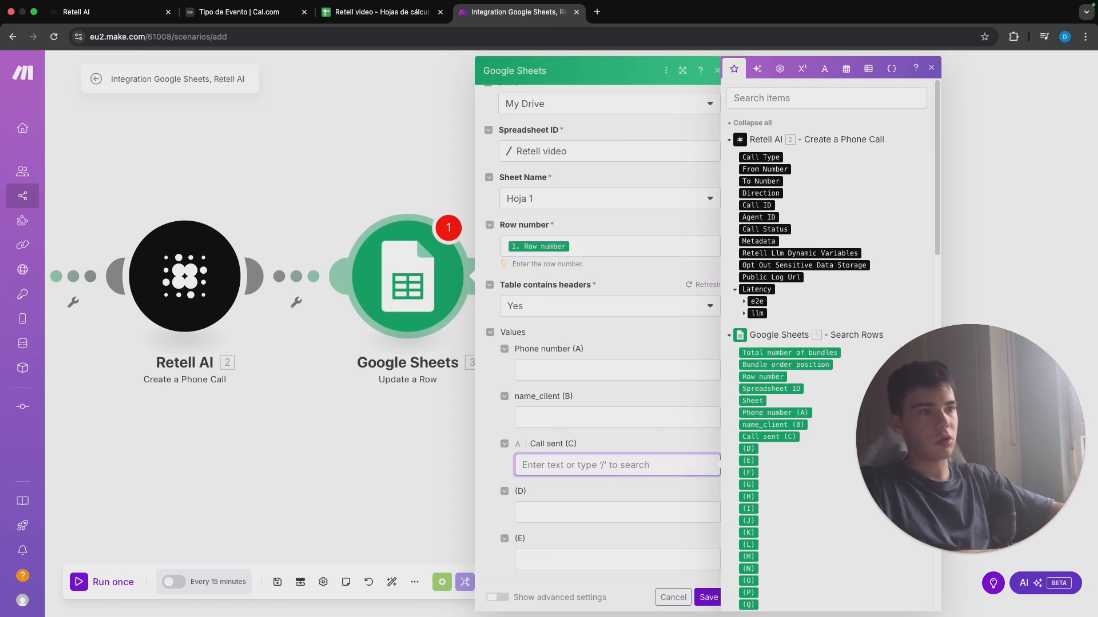
pyautogui.write('Call sent')
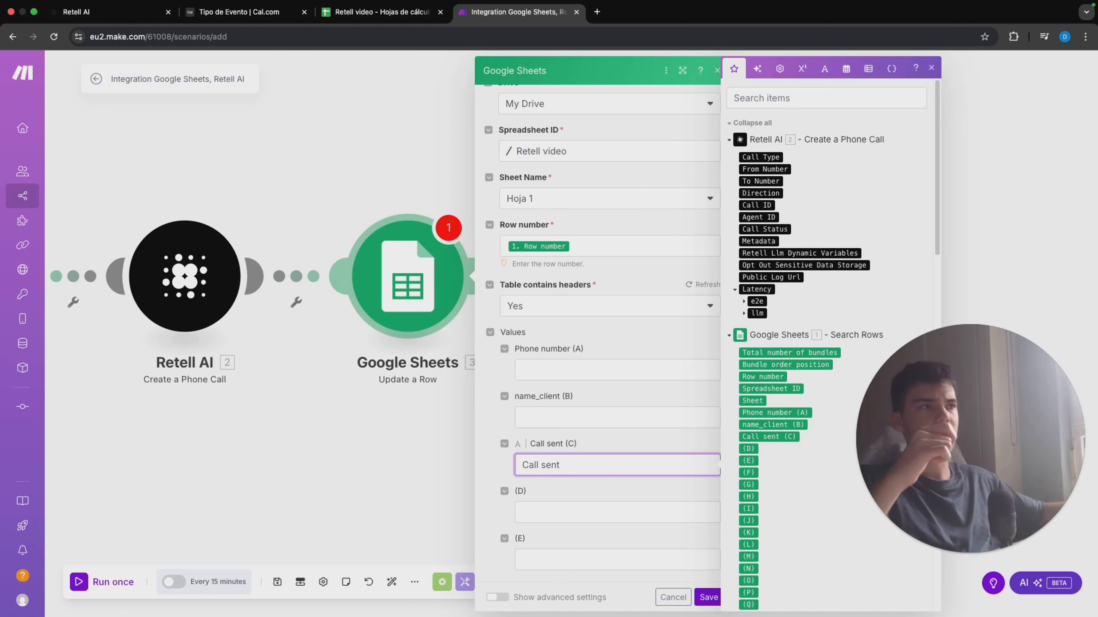
pyautogui.click(713, 598)
pyautogui.moveTo(357, 441); pyautogui.dragTo(547, 441)
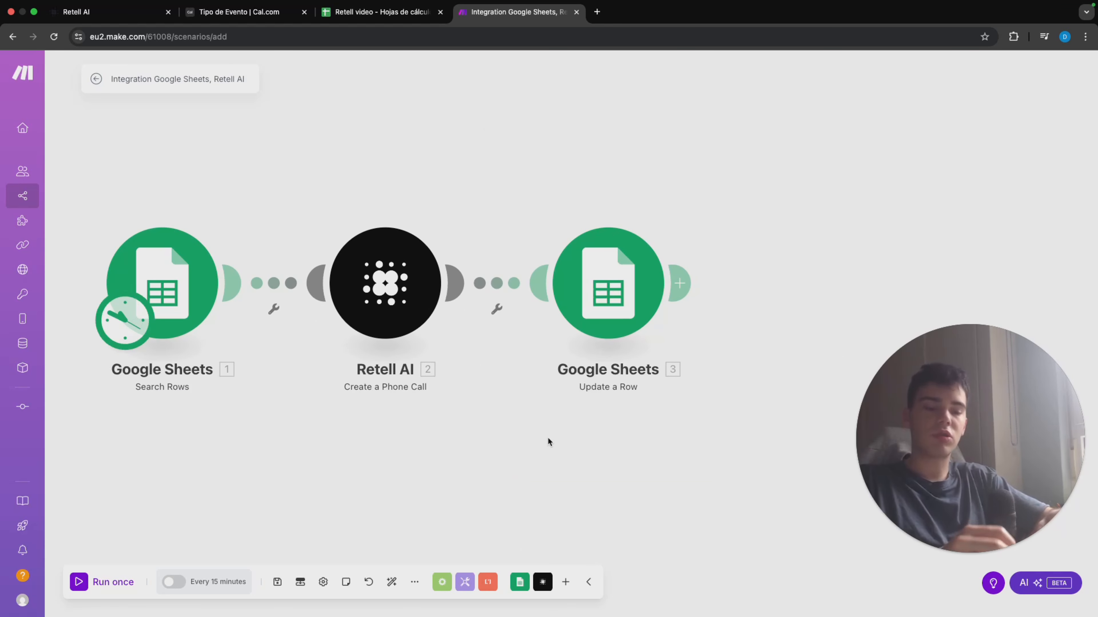
# Step: Check in Retell AI which outbound call agent is assigned to the phone number, and return to the Make scenario
pyautogui.click(76, 12)
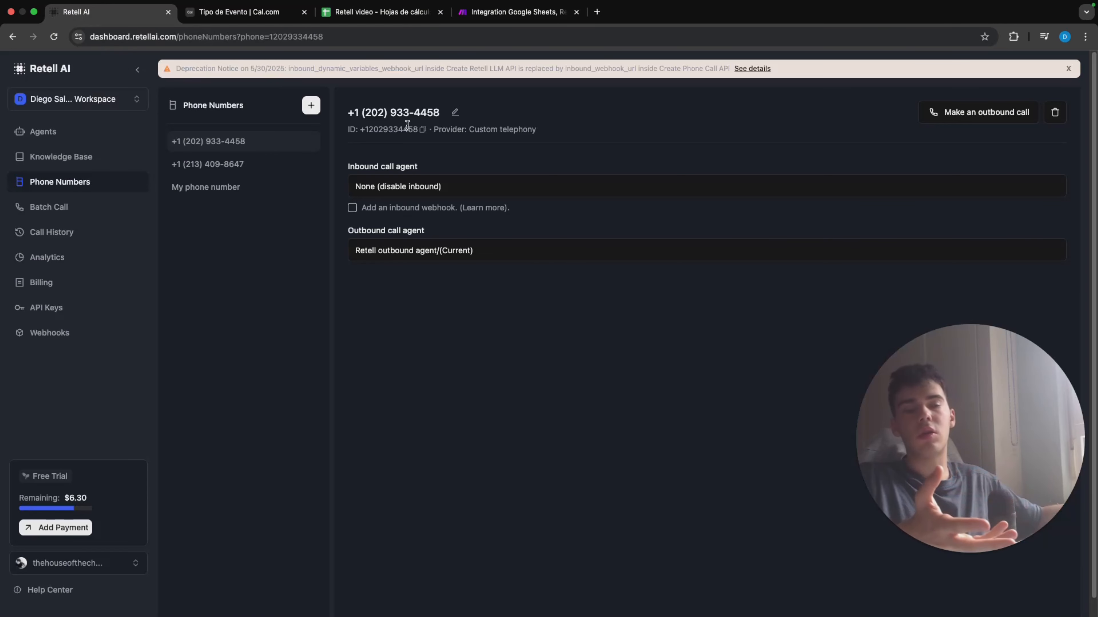
pyautogui.click(464, 245)
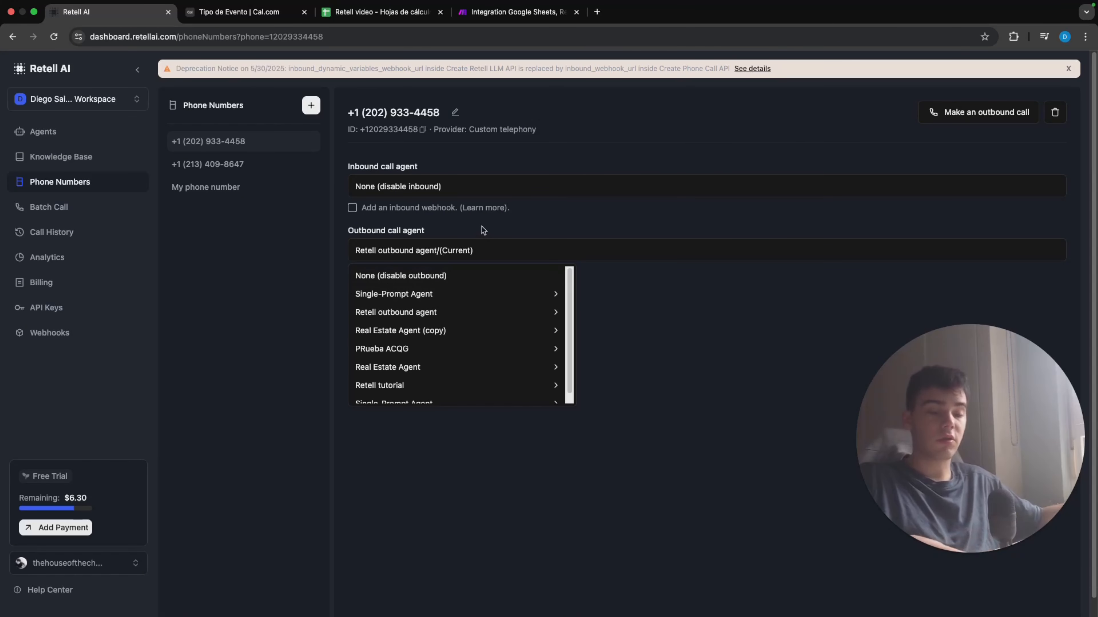
pyautogui.click(477, 16)
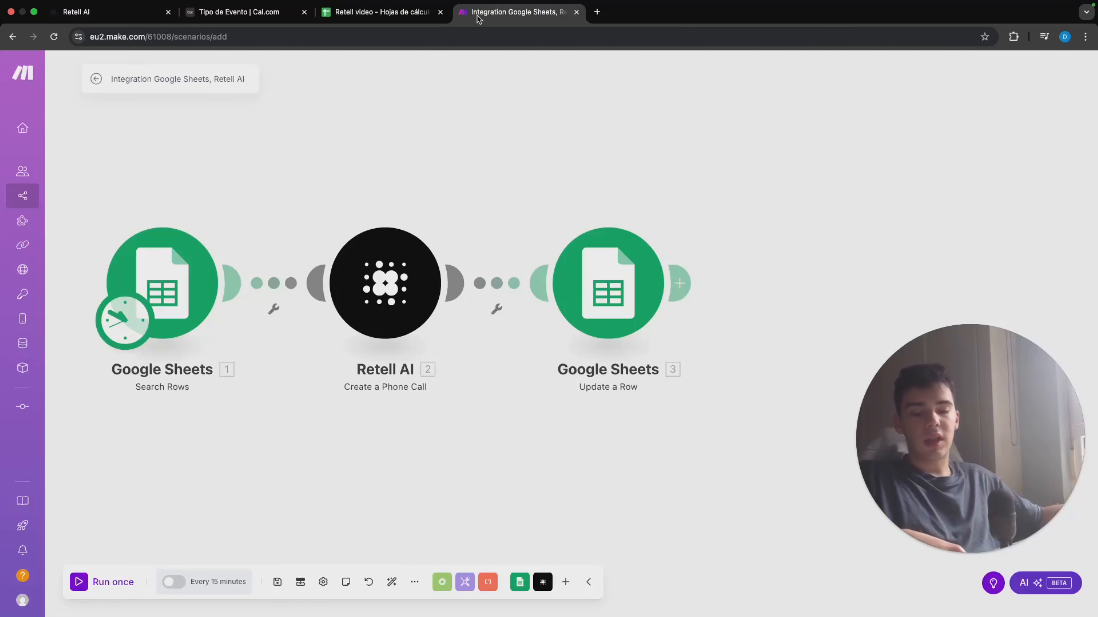
# Step: Check the lead row in the Retell video spreadsheet and run the Make scenario once
pyautogui.click(380, 11)
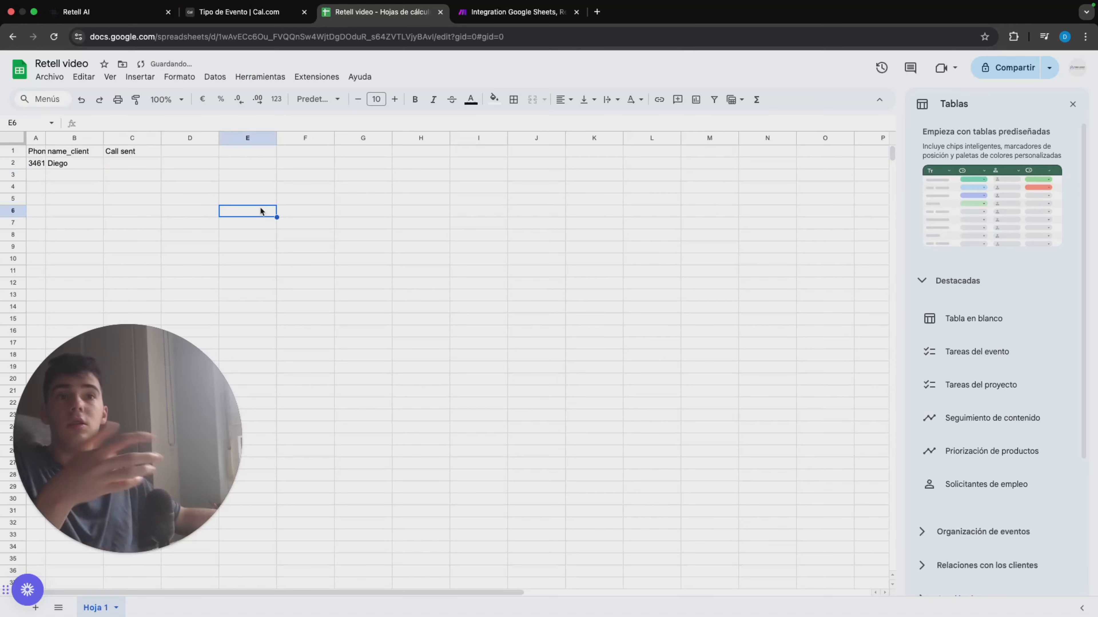
pyautogui.click(497, 12)
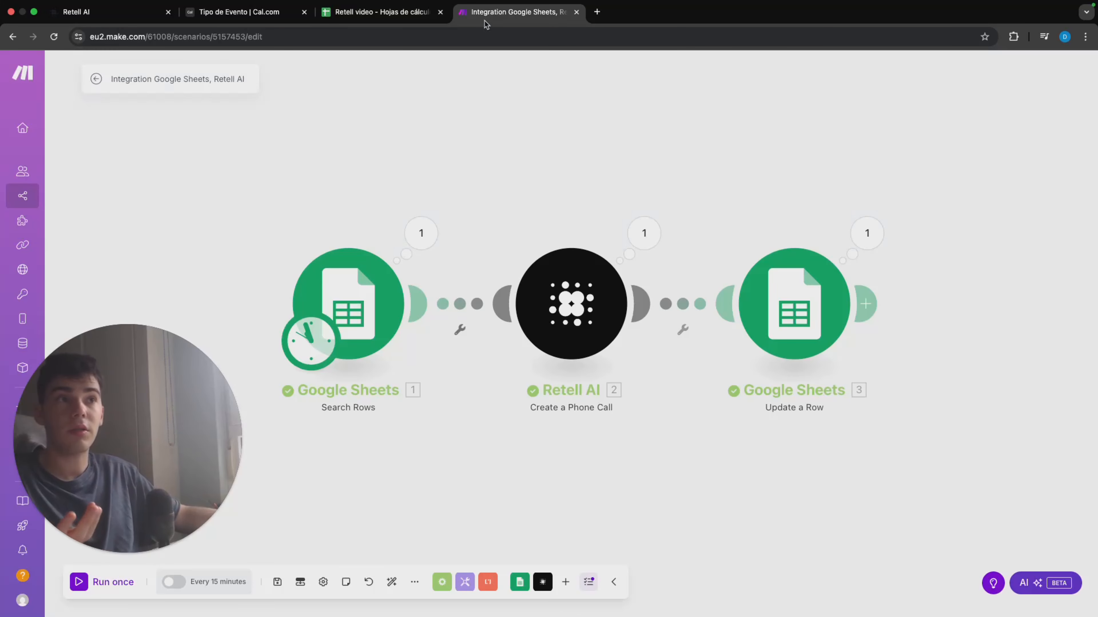
pyautogui.click(114, 582)
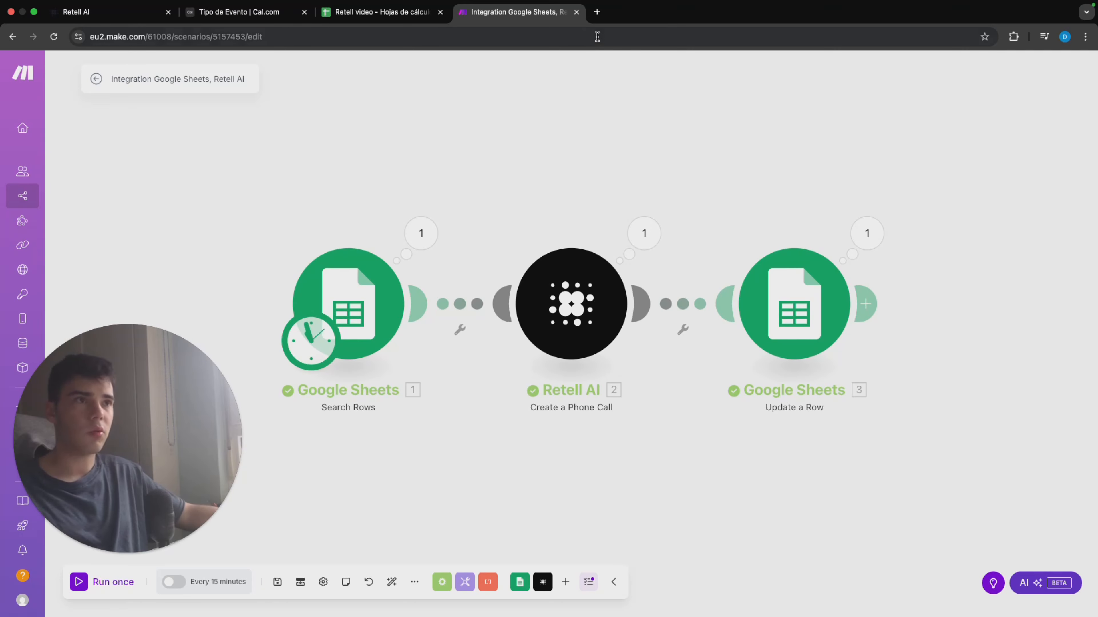
# Step: Search for n8n in a new browser tab to rebuild the automation there
pyautogui.click(597, 12)
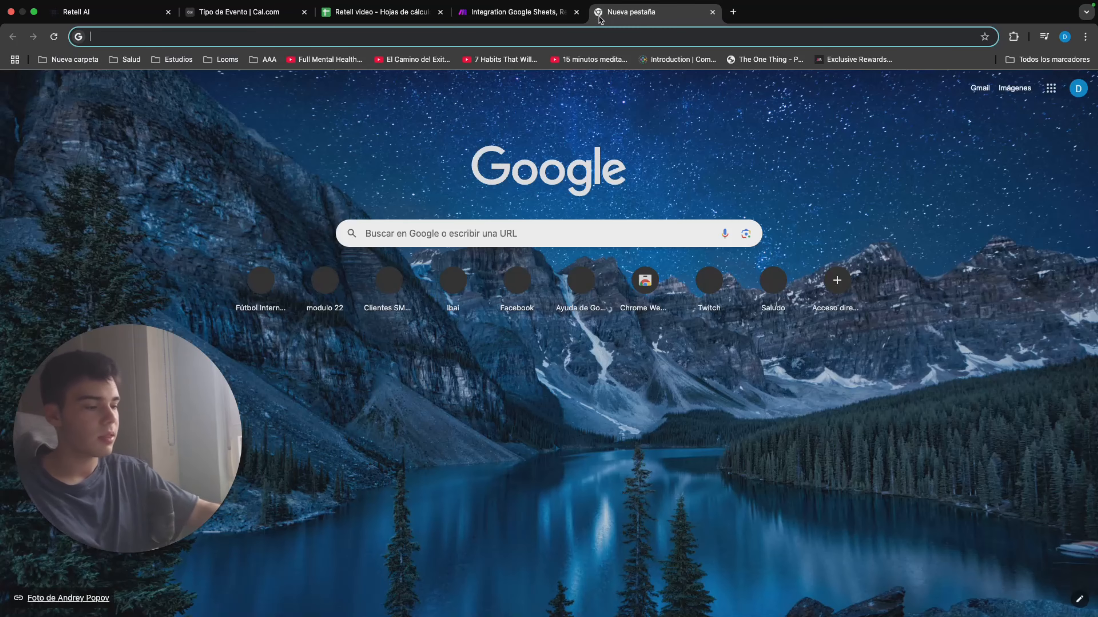
pyautogui.write('n8n')
pyautogui.press('Return')
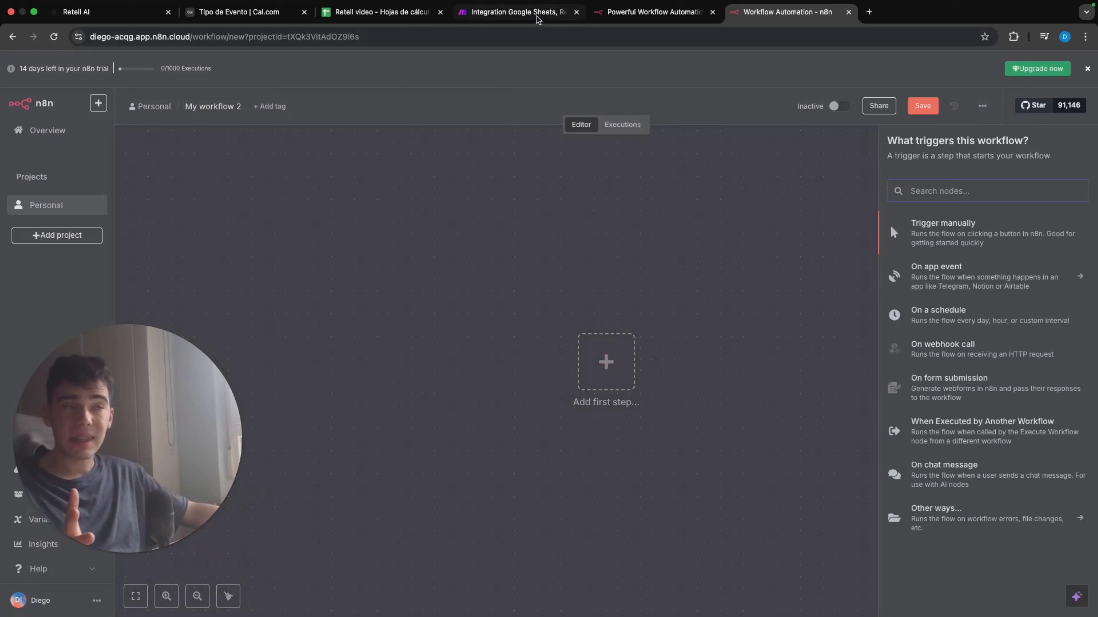
# Step: Examine the first module of the Make scenario and the trigger interval options of the n8n Schedule Trigger
pyautogui.click(514, 12)
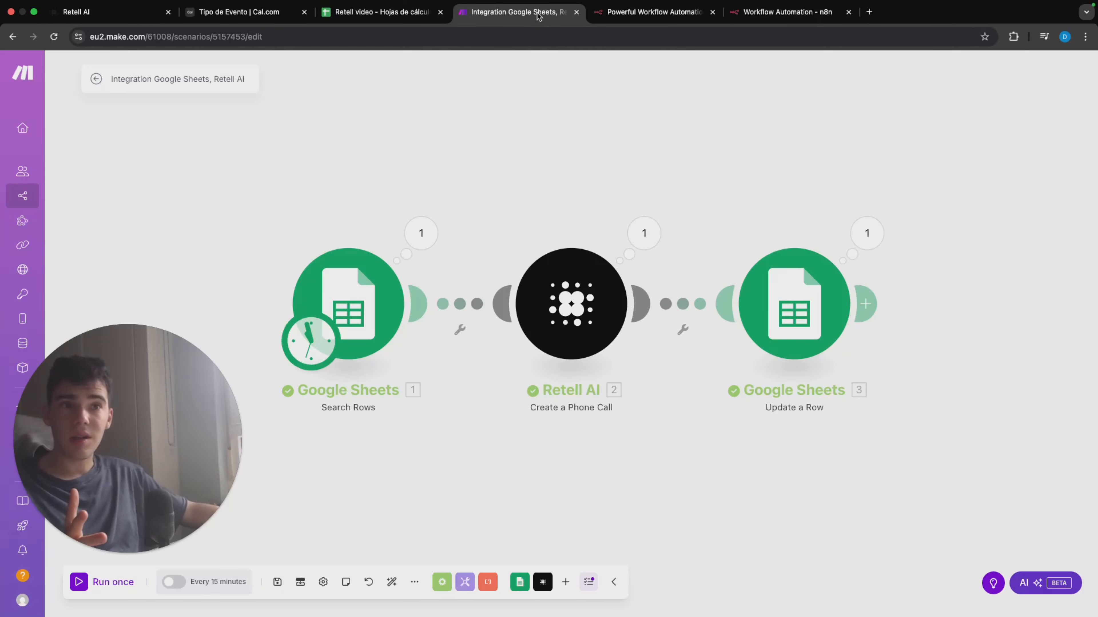
pyautogui.click(306, 353)
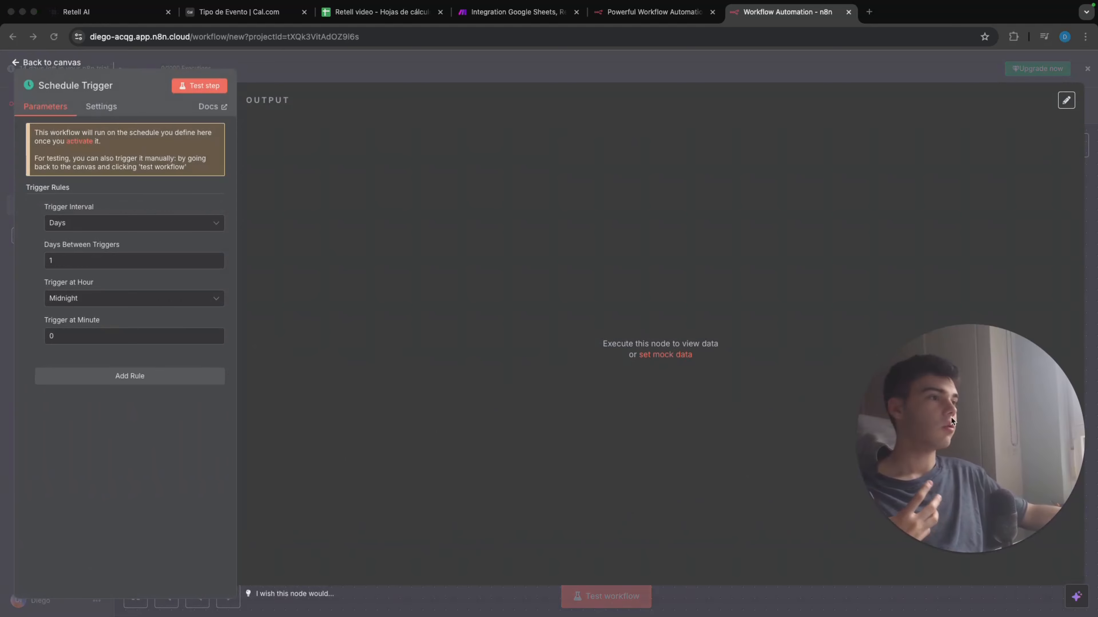
pyautogui.click(130, 226)
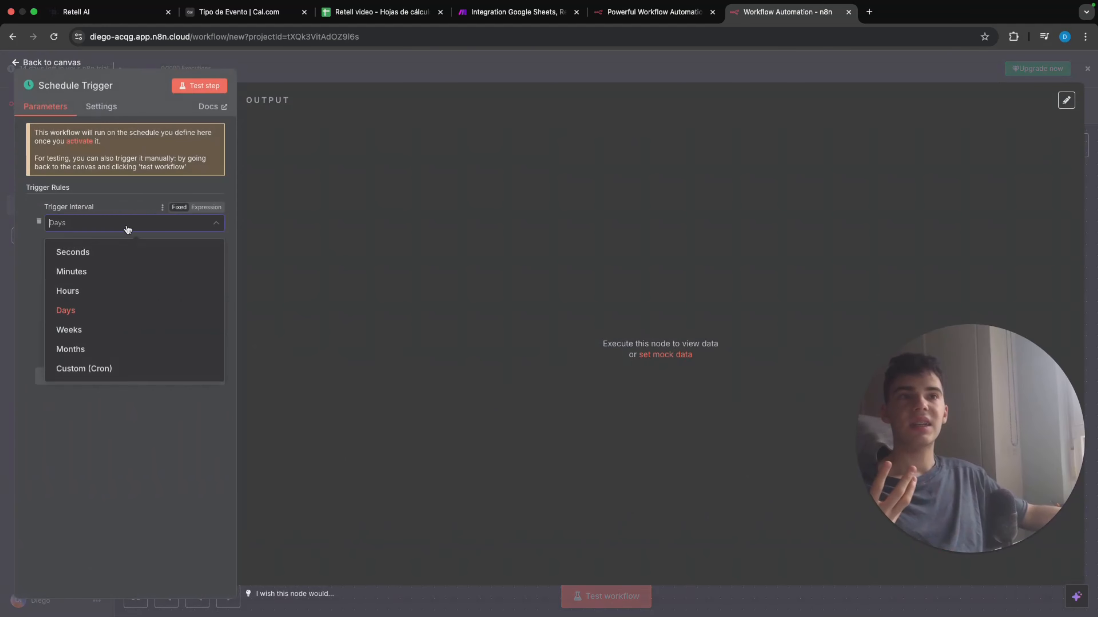
pyautogui.click(380, 209)
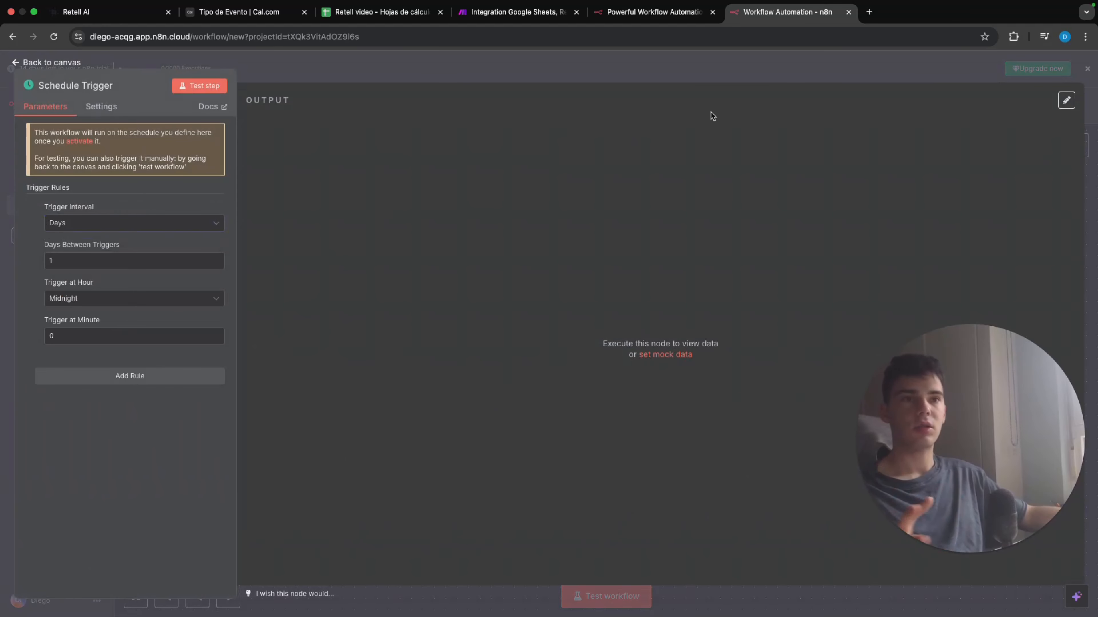
pyautogui.click(886, 66)
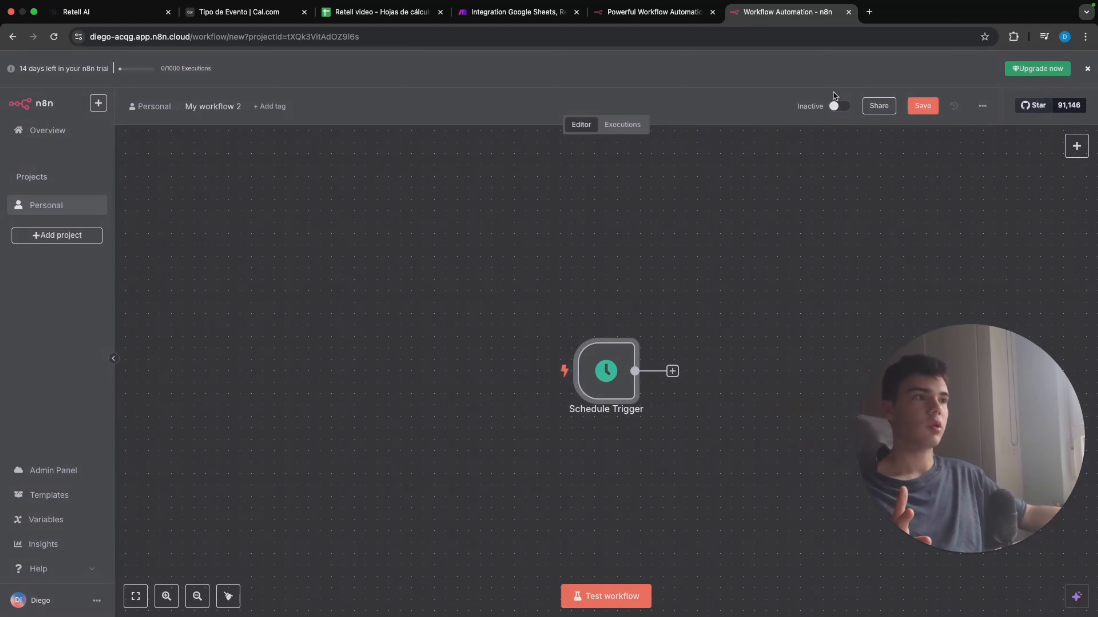
# Step: Add a Google Sheets node with the Get row(s) in sheet action after the Schedule Trigger
pyautogui.click(672, 371)
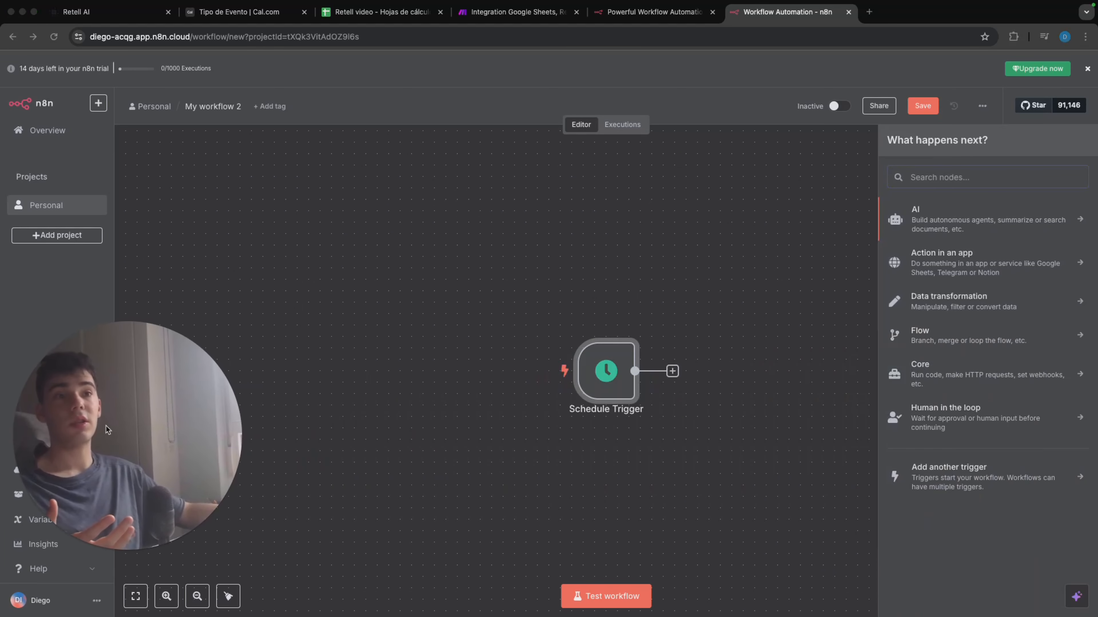
pyautogui.write('she')
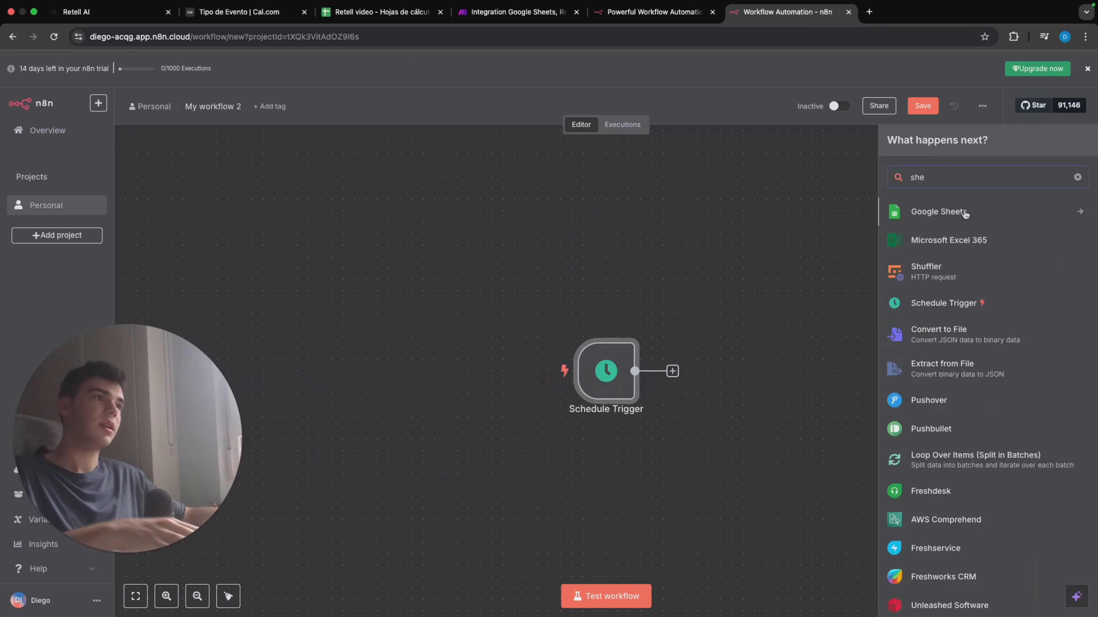
pyautogui.click(965, 215)
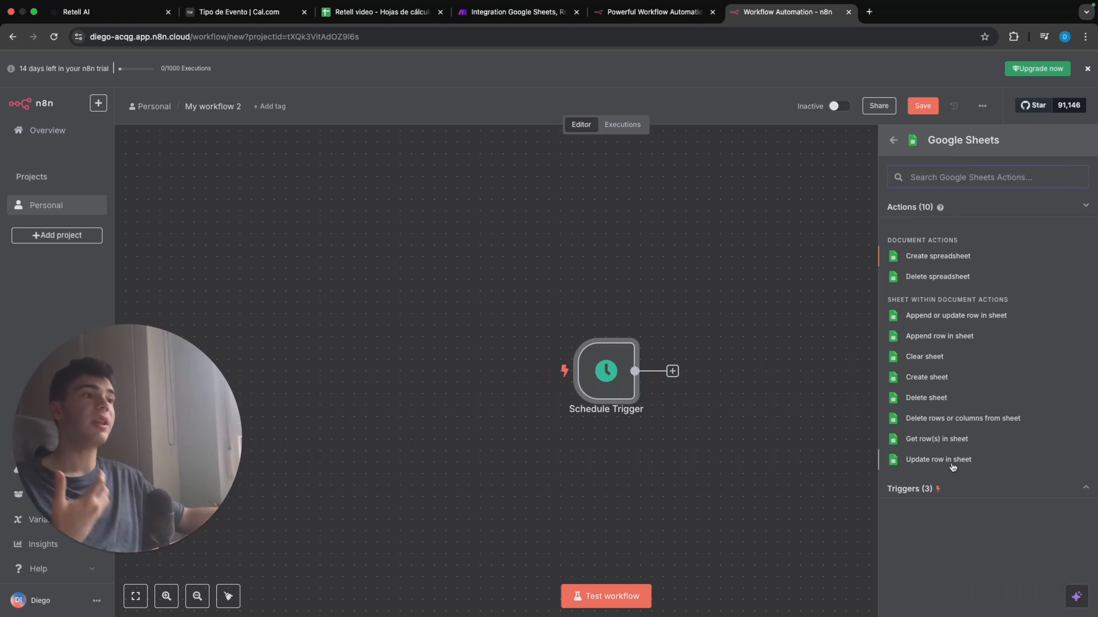
pyautogui.click(961, 440)
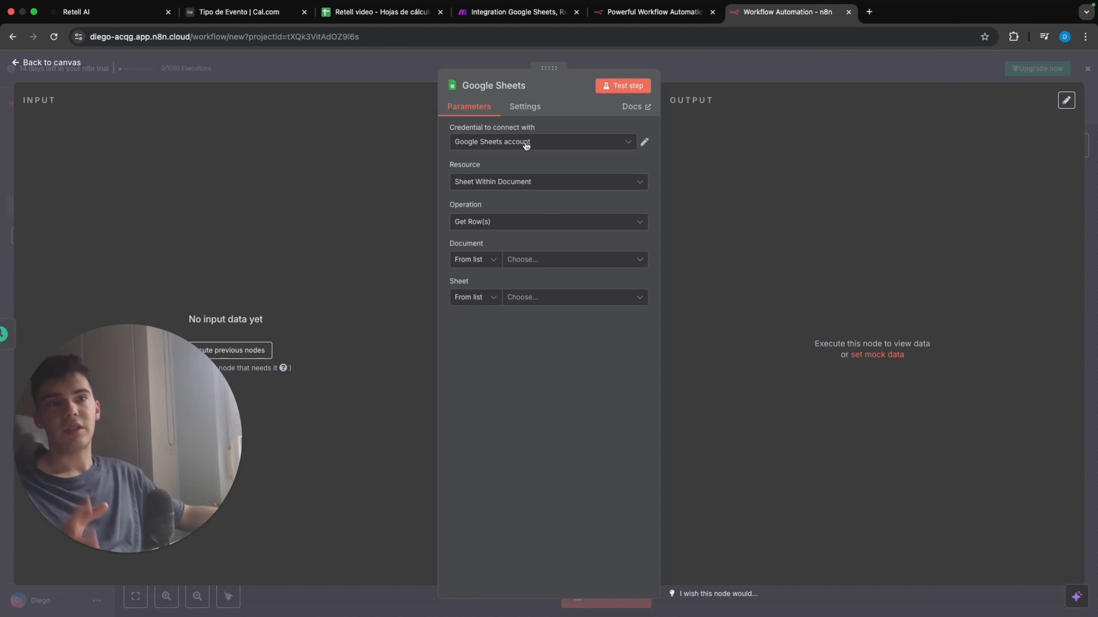
# Step: Set the Google Sheets node to read sheet Hoja 1 of the Retell video document
pyautogui.click(621, 145)
pyautogui.click(570, 185)
pyautogui.click(566, 260)
pyautogui.click(548, 298)
pyautogui.click(561, 298)
pyautogui.click(549, 318)
# Step: Add a row filter on the Call sent column with its value left empty
pyautogui.click(556, 355)
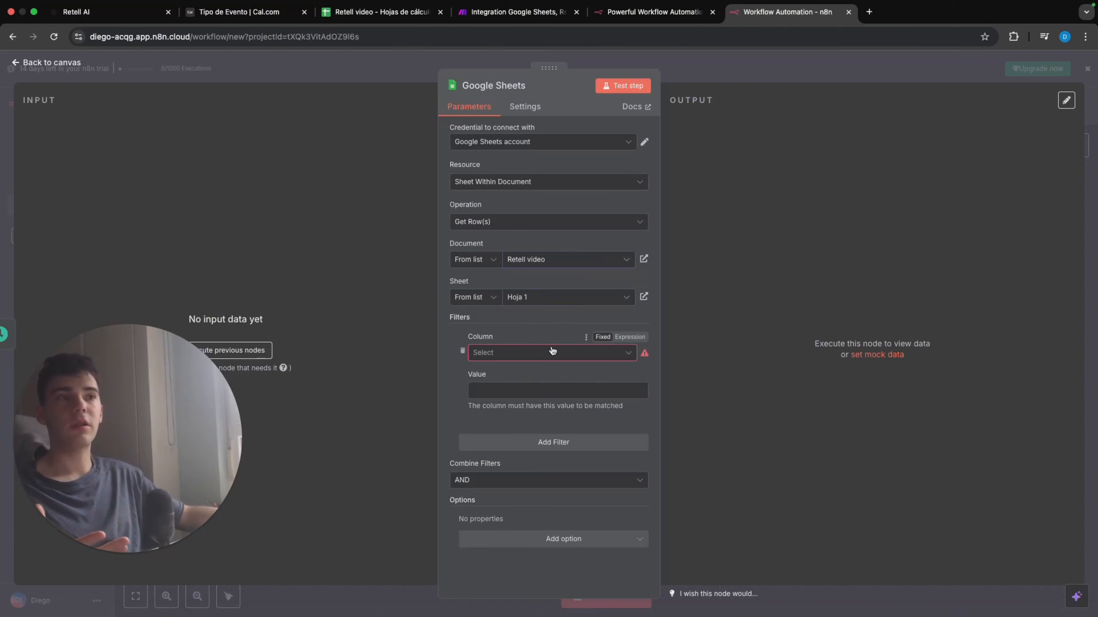
pyautogui.click(552, 352)
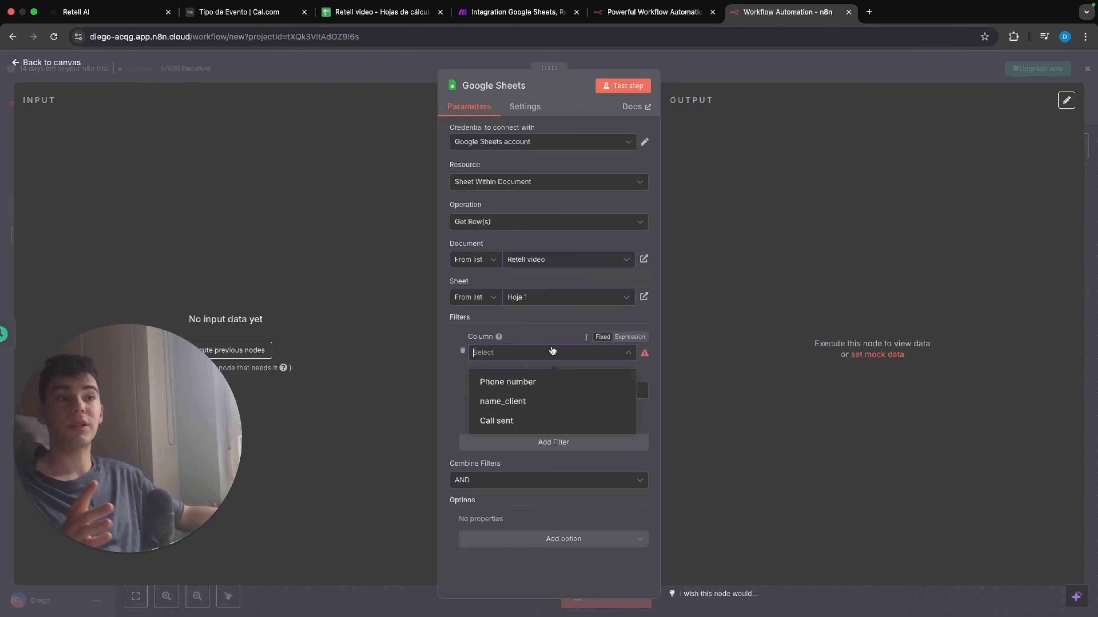
pyautogui.click(519, 420)
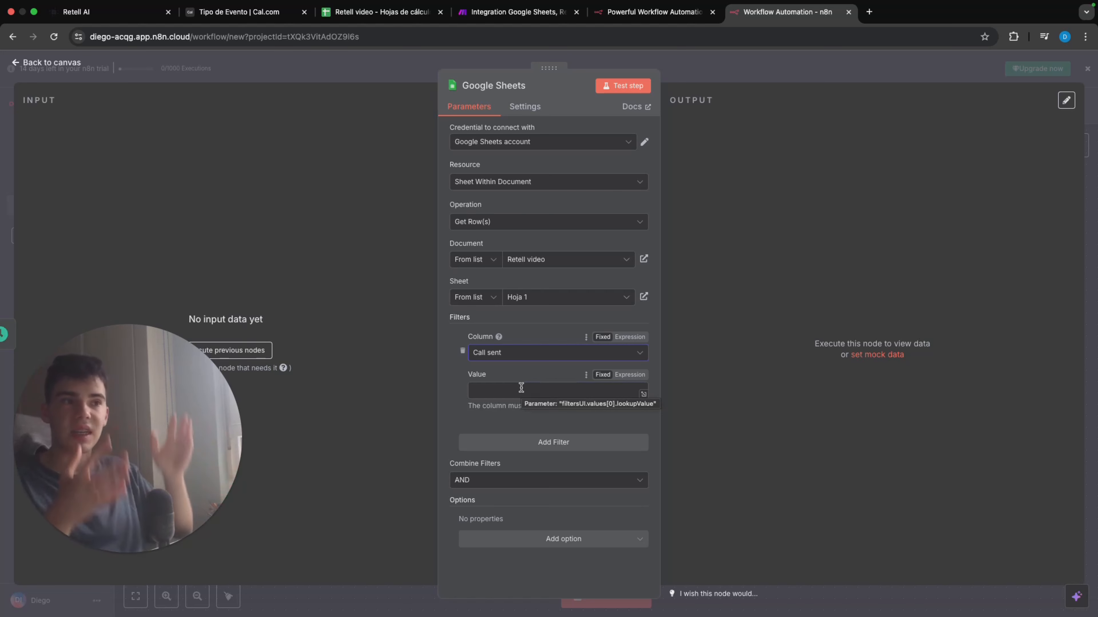
pyautogui.click(521, 388)
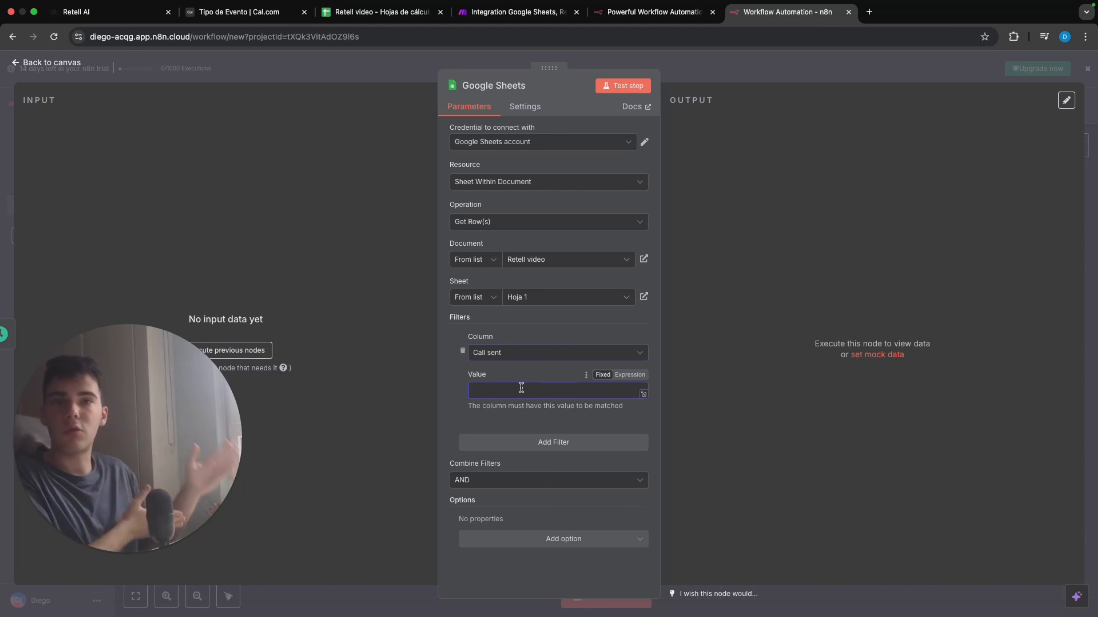
# Step: Search the nodes available after the Google Sheets node for Retell
pyautogui.press('Escape')
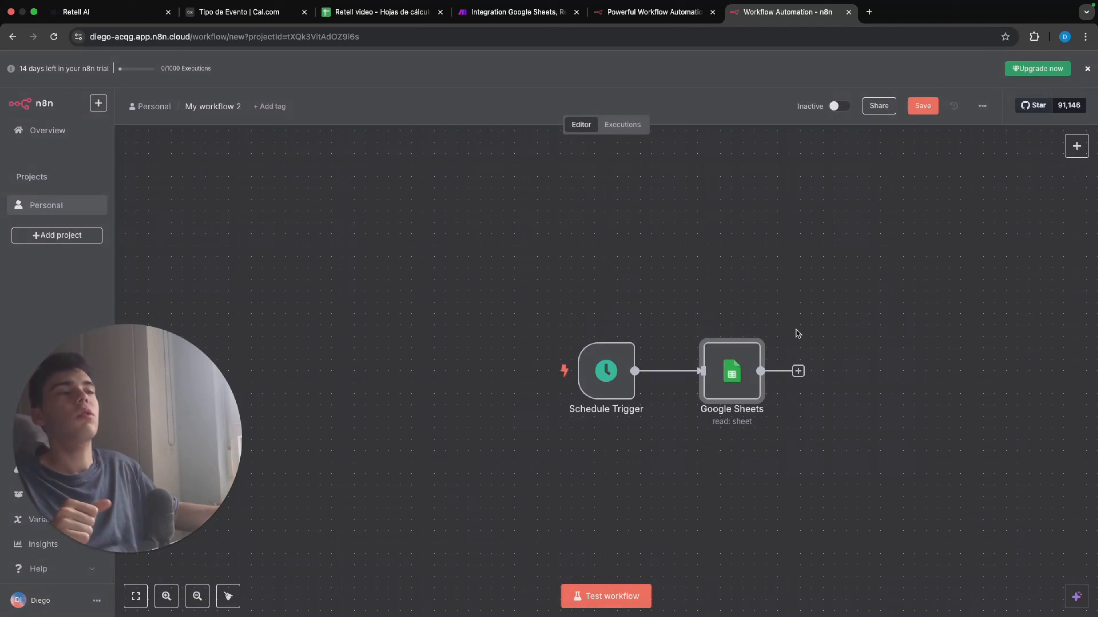
pyautogui.click(798, 371)
pyautogui.write('rete')
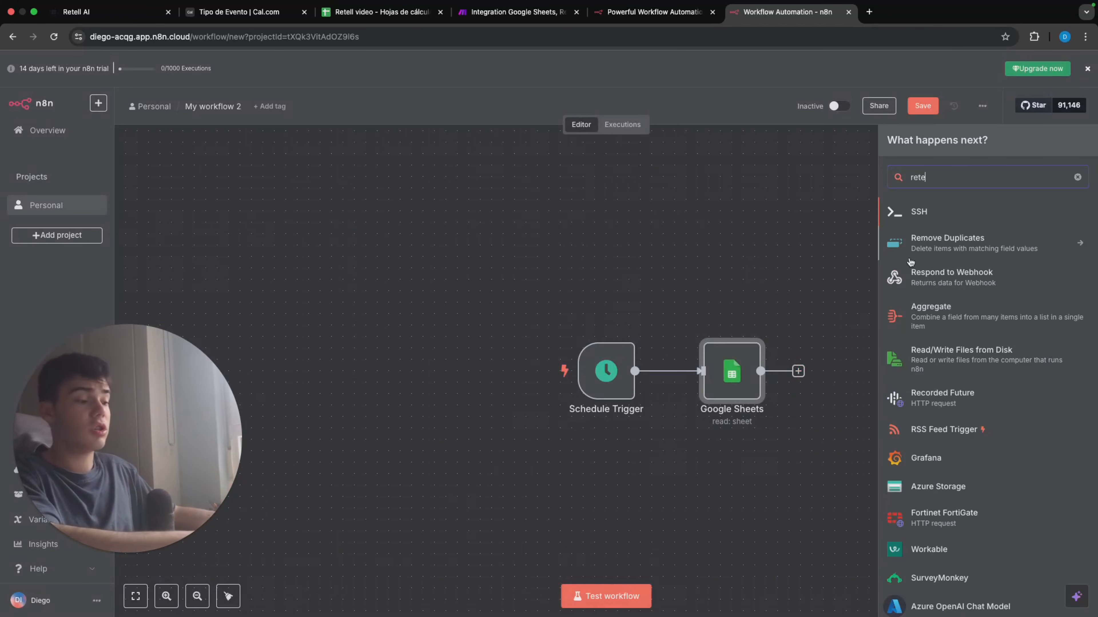
pyautogui.write('ll')
pyautogui.moveTo(945, 175); pyautogui.dragTo(880, 184)
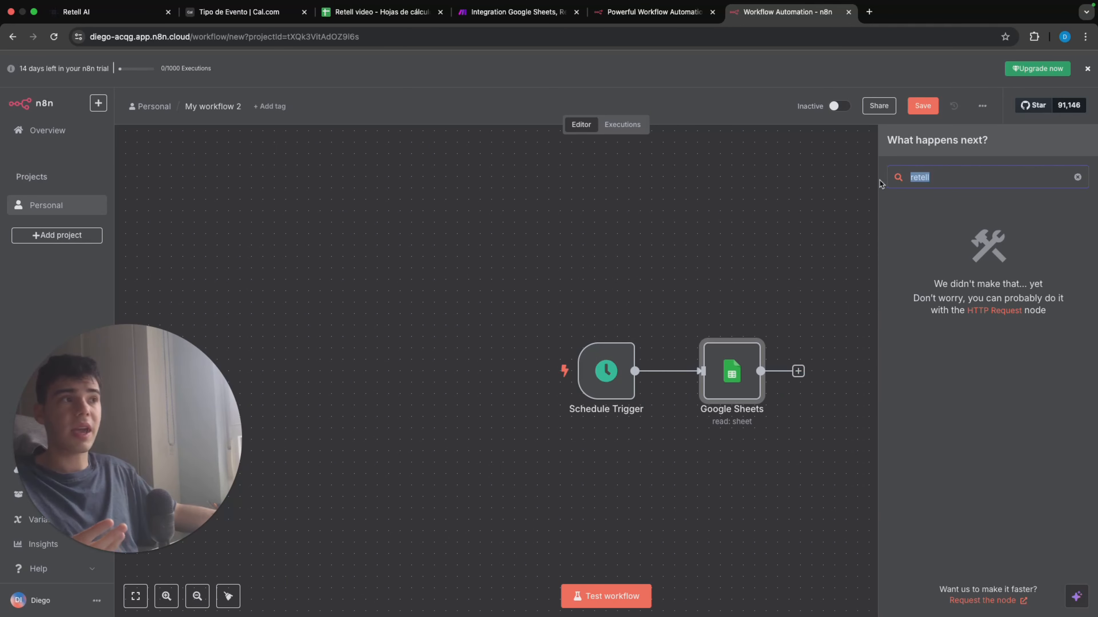
# Step: Add an HTTP Request node after the Google Sheets node and set its method to POST
pyautogui.press('BackSpace')
pyautogui.write('tt')
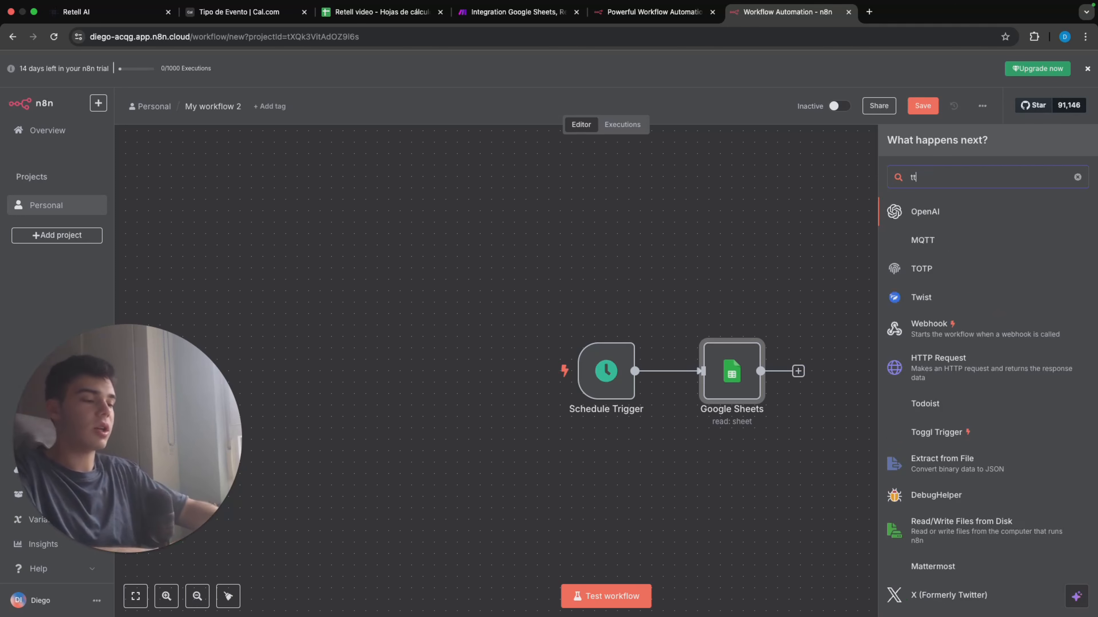
pyautogui.press('BackSpace')
pyautogui.write('ht')
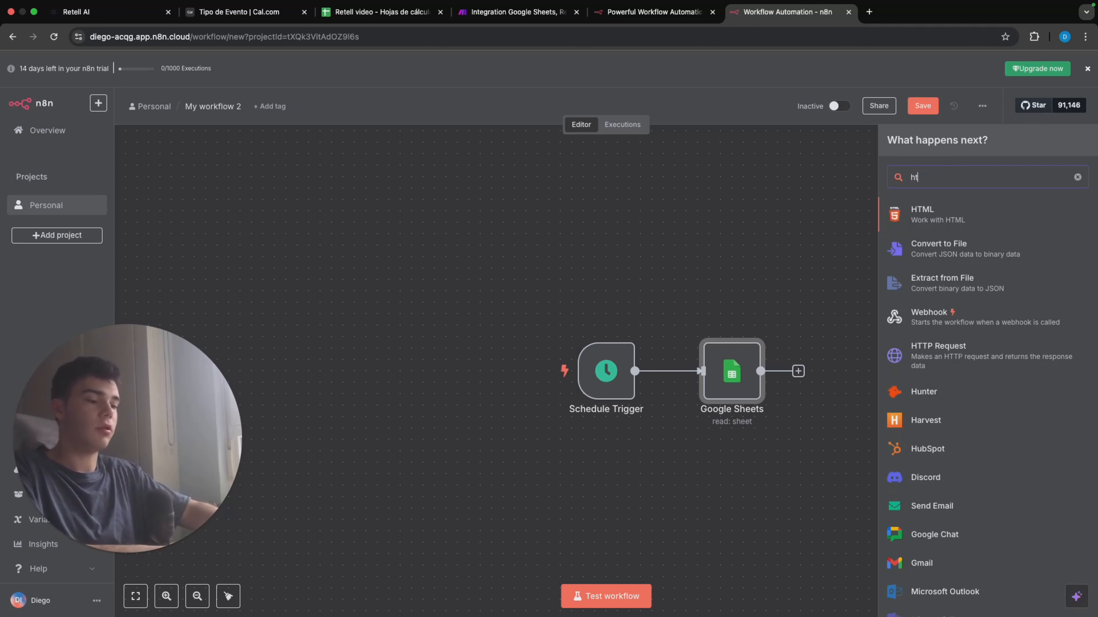
pyautogui.write('tp')
pyautogui.press('Return')
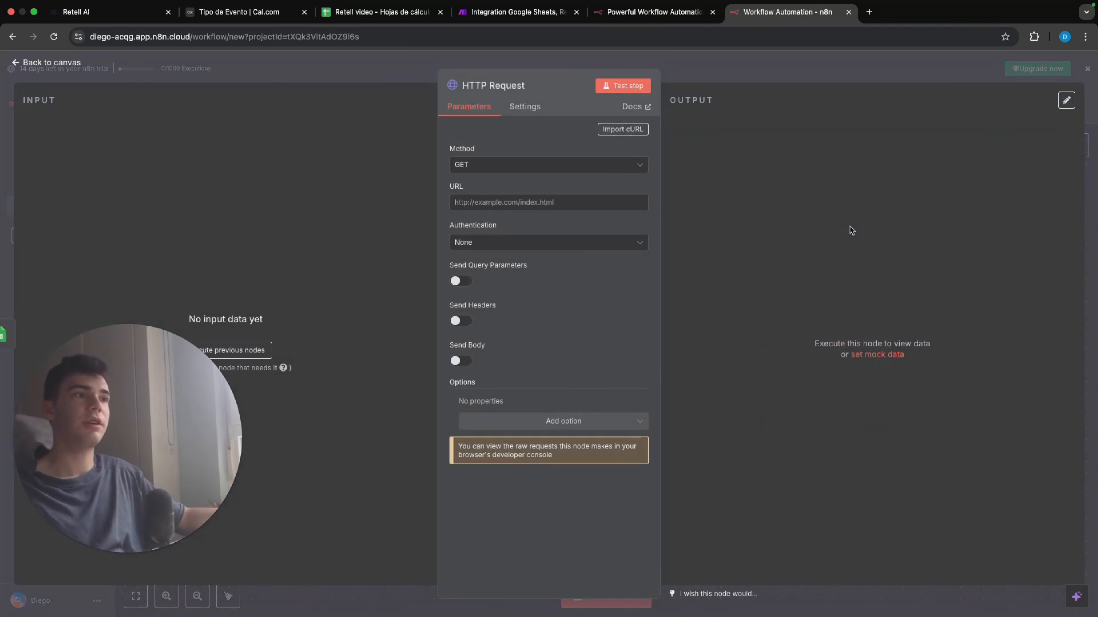
pyautogui.click(600, 165)
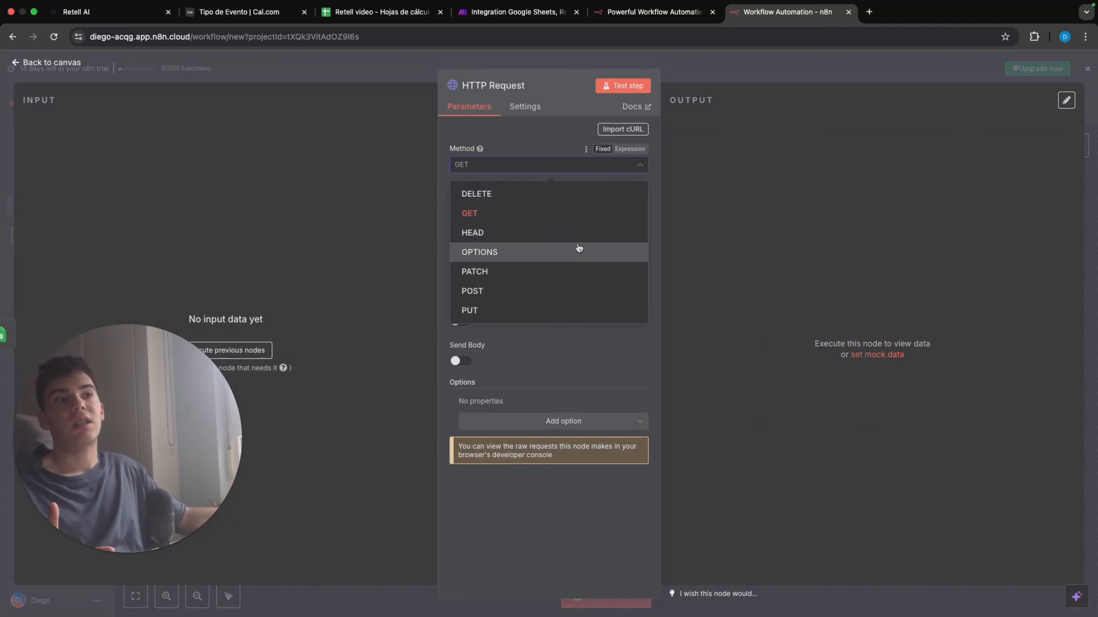
pyautogui.click(573, 281)
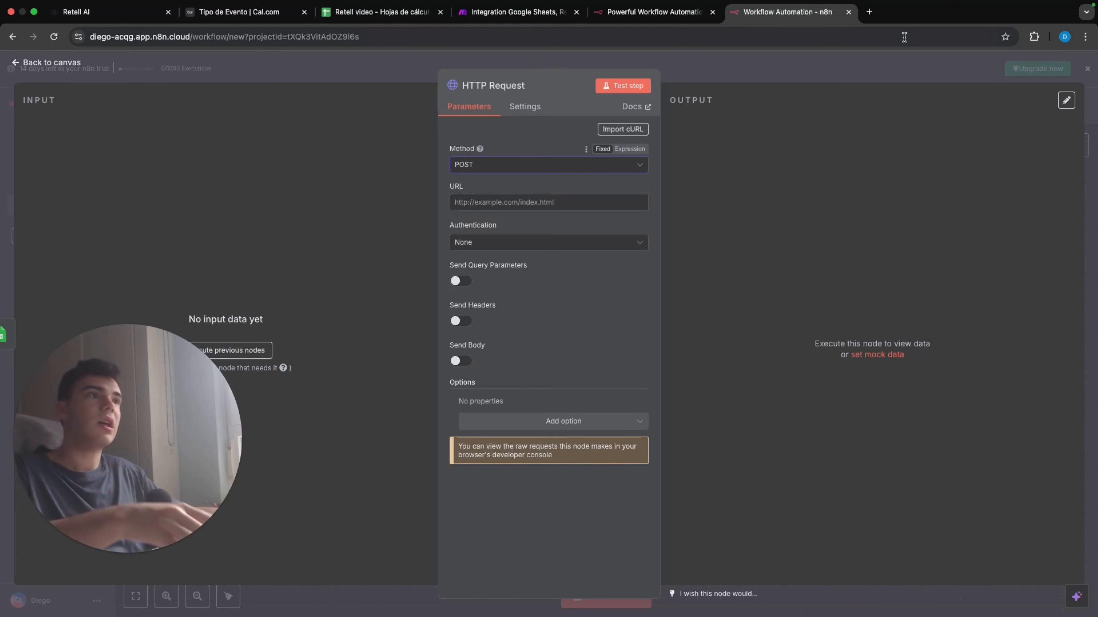
# Step: Search the web for retell api docs in a new browser tab and open the Create Phone Call page of the API reference
pyautogui.click(870, 13)
pyautogui.write('retell ao')
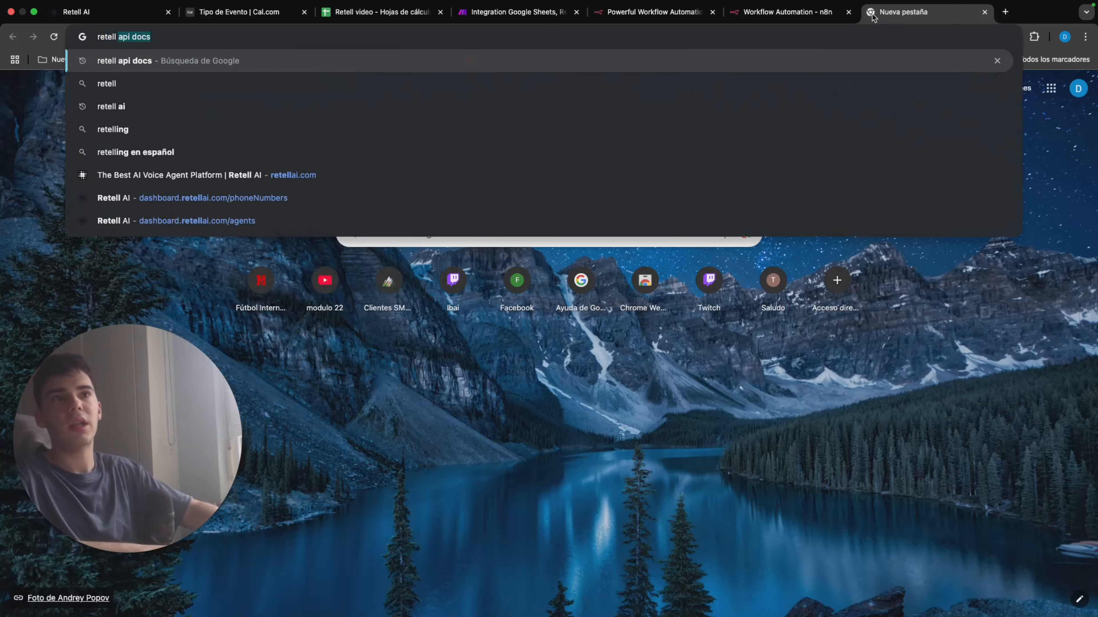
pyautogui.press('BackSpace')
pyautogui.write('pi docs')
pyautogui.press('Return')
pyautogui.click(182, 195)
pyautogui.click(254, 99)
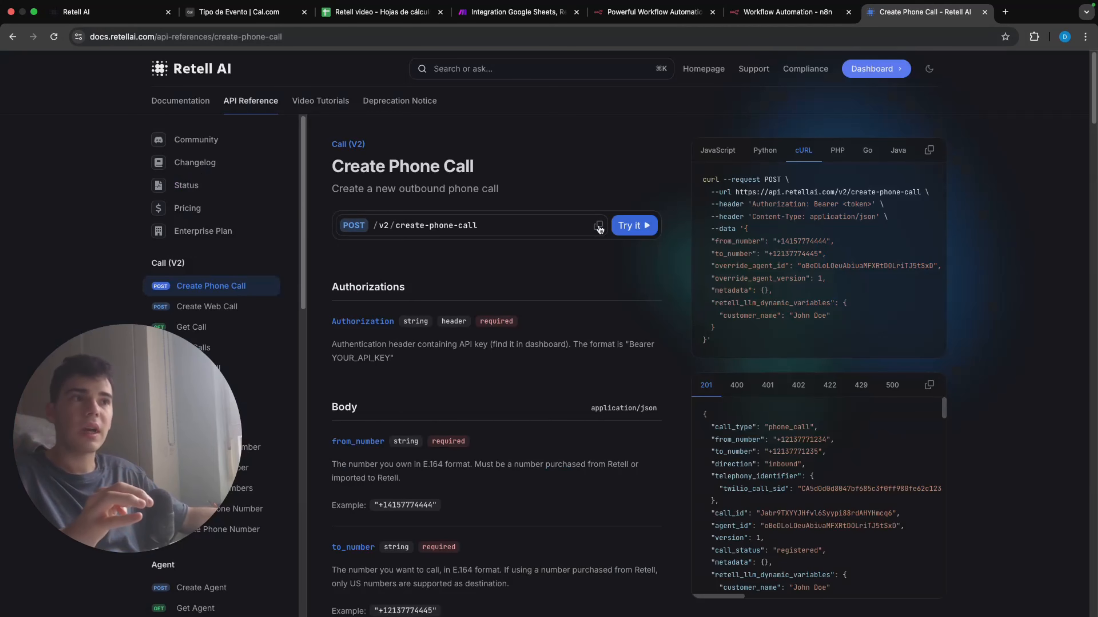
pyautogui.click(788, 12)
pyautogui.click(549, 202)
pyautogui.write('https://api.retellai.com/v2/create-phone-call')
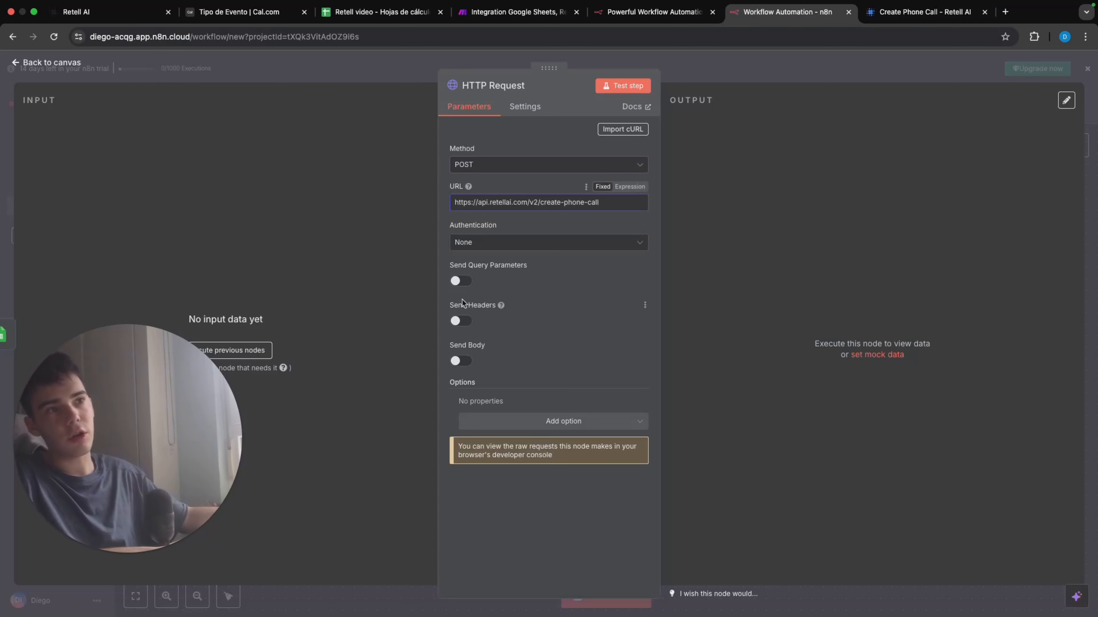
# Step: Enable sending headers and add an Authorization header, named as in the Retell docs, with the placeholder value Bearer API_KEY
pyautogui.click(456, 322)
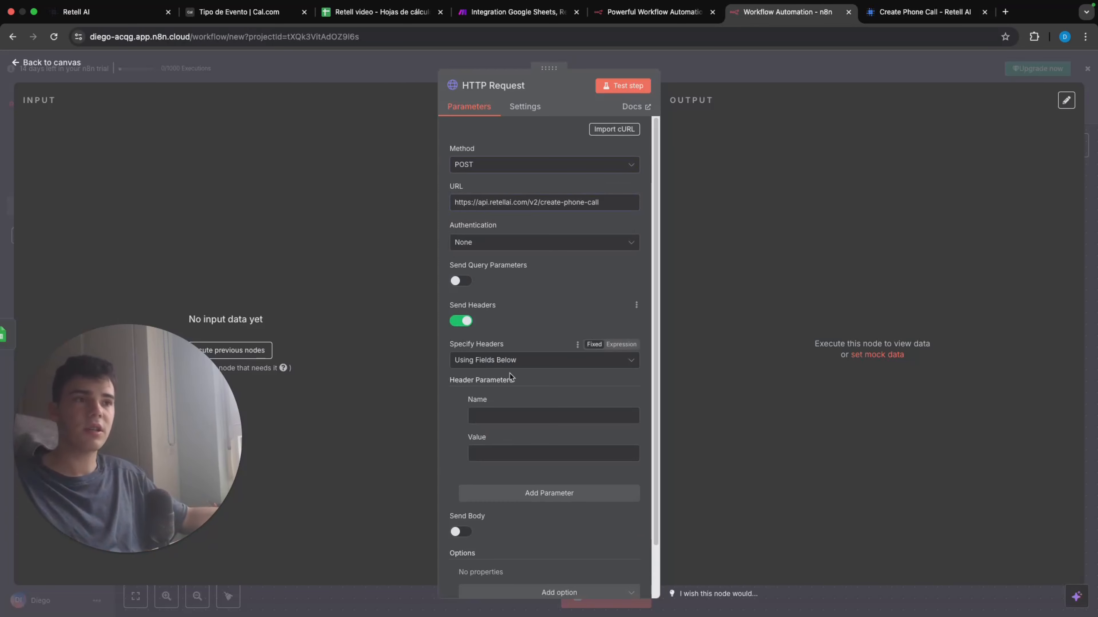
pyautogui.click(923, 12)
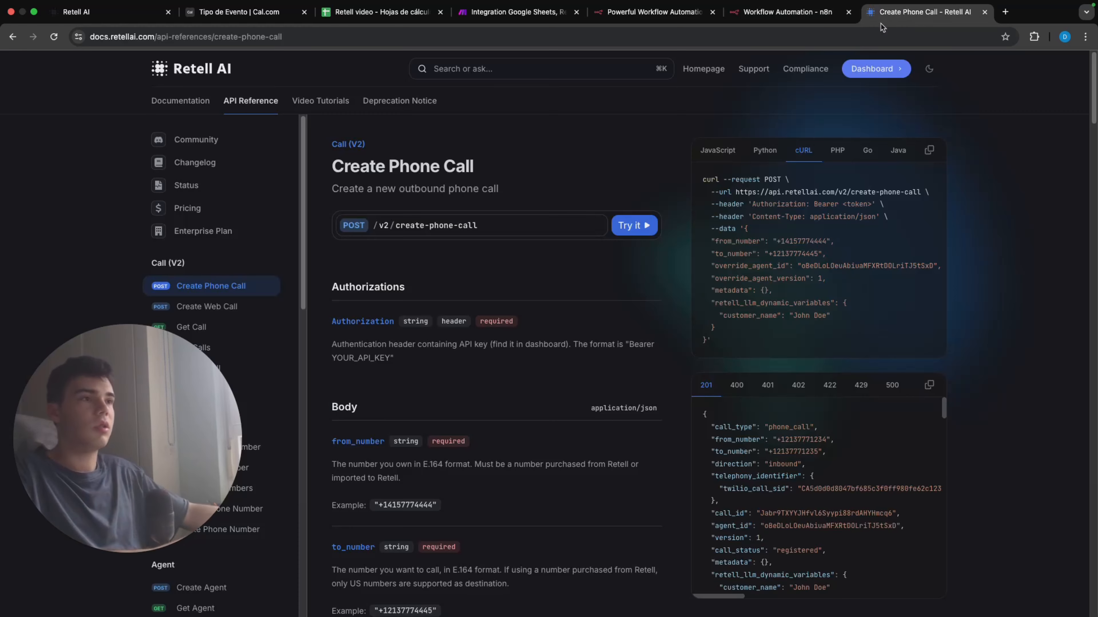
pyautogui.moveTo(752, 204); pyautogui.dragTo(805, 205)
pyautogui.press('super+c')
pyautogui.click(786, 12)
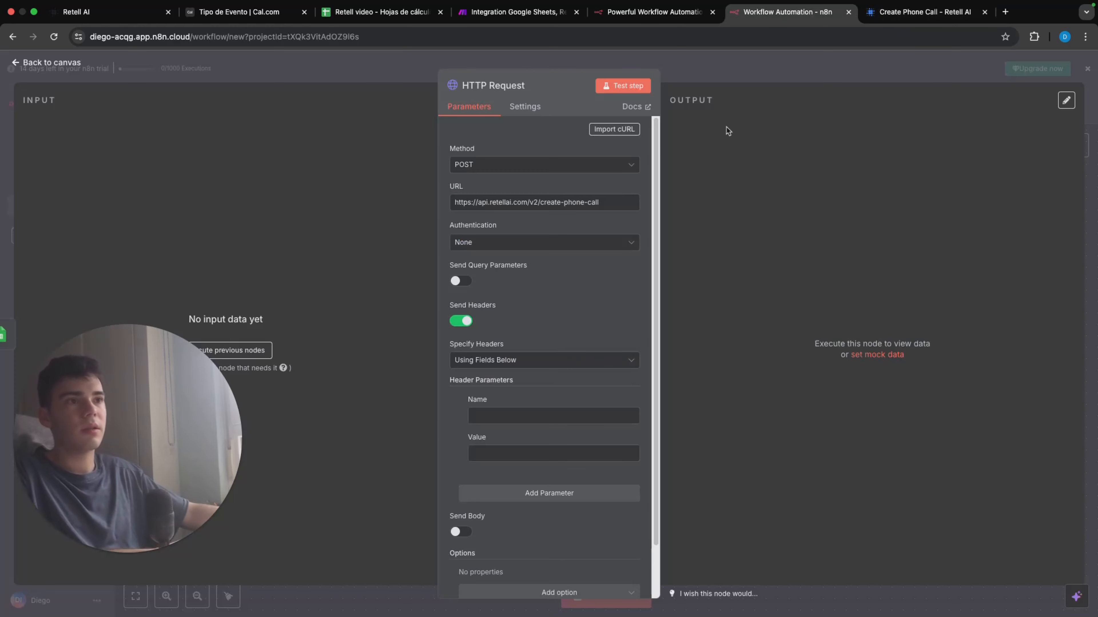
pyautogui.click(530, 415)
pyautogui.press('super+v')
pyautogui.click(528, 458)
pyautogui.write('Bearer API_KEY')
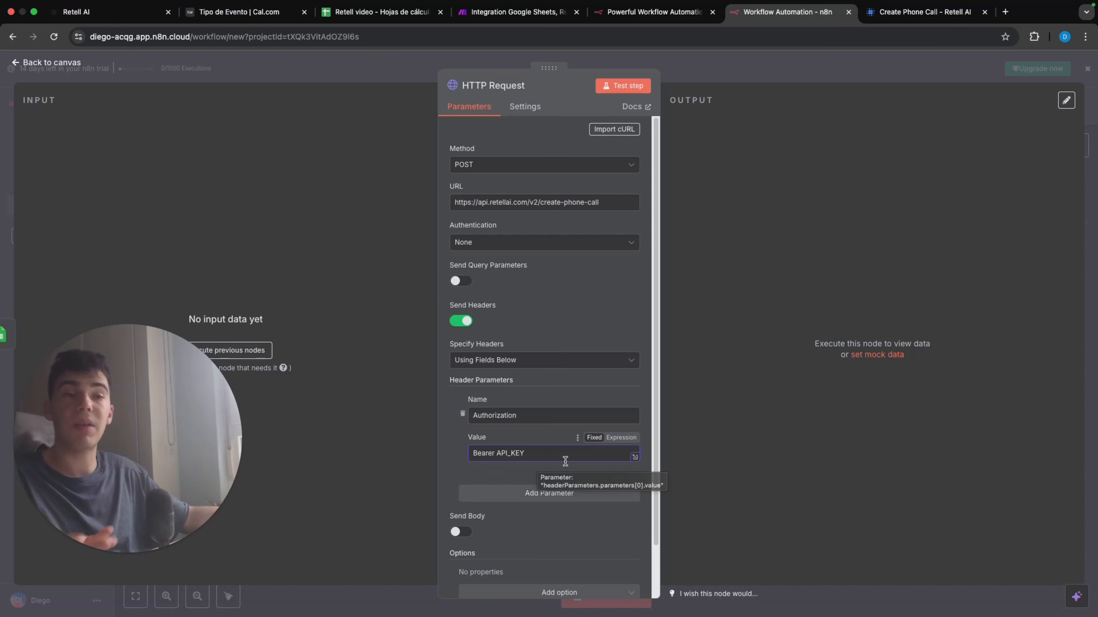
# Step: Add a second header from the Retell cURL example, named Content-Type with the value application/json
pyautogui.scroll(-2, 548, 477)
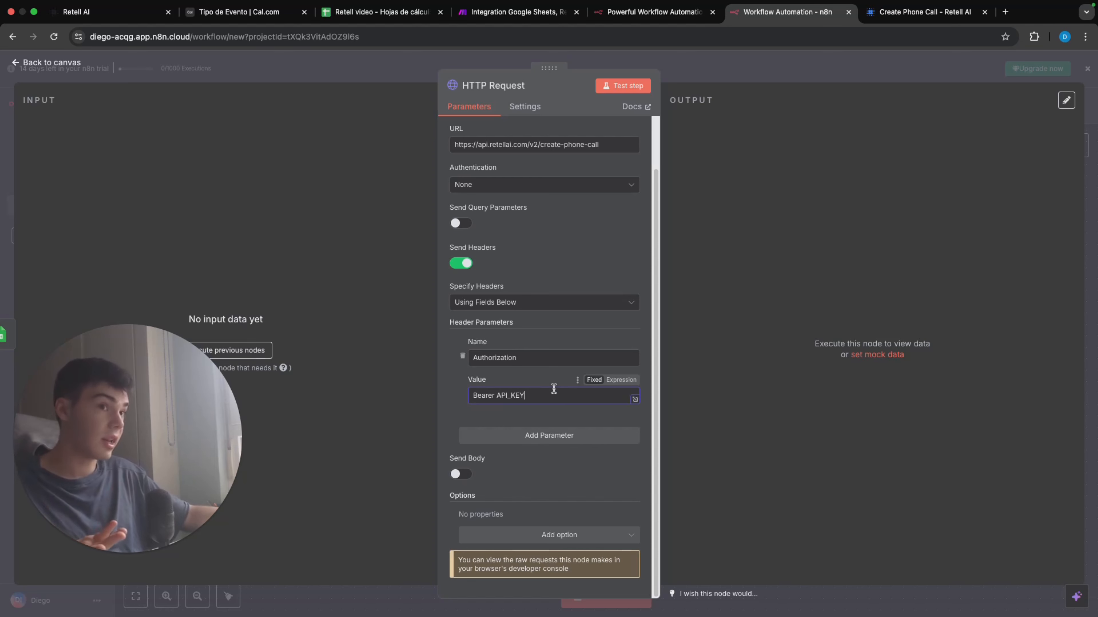
pyautogui.click(535, 435)
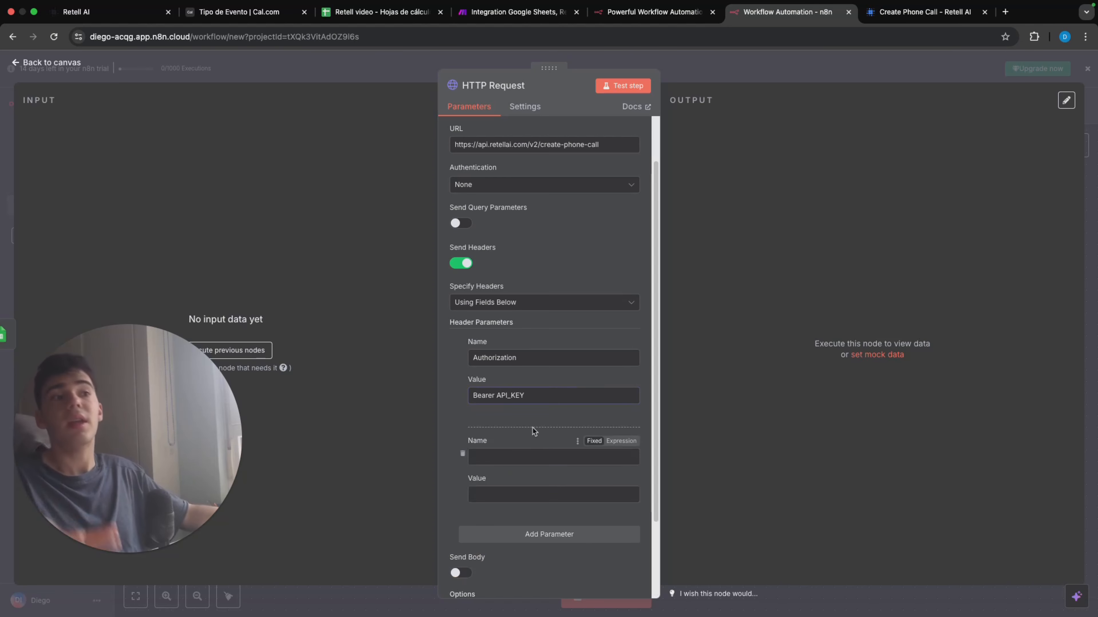
pyautogui.click(916, 12)
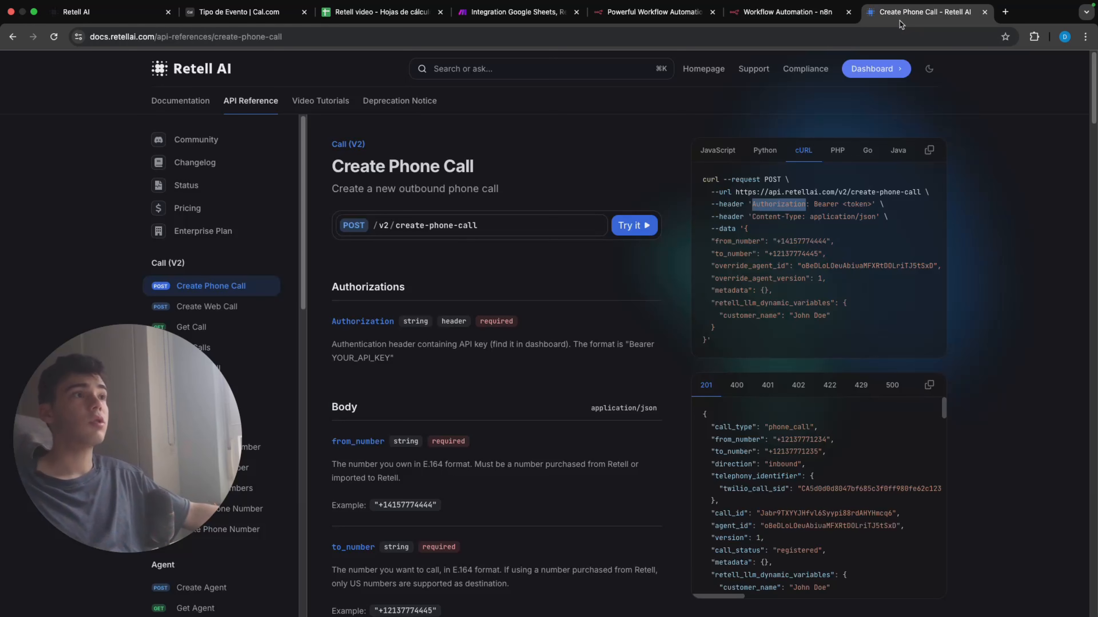
pyautogui.moveTo(752, 217); pyautogui.dragTo(871, 221)
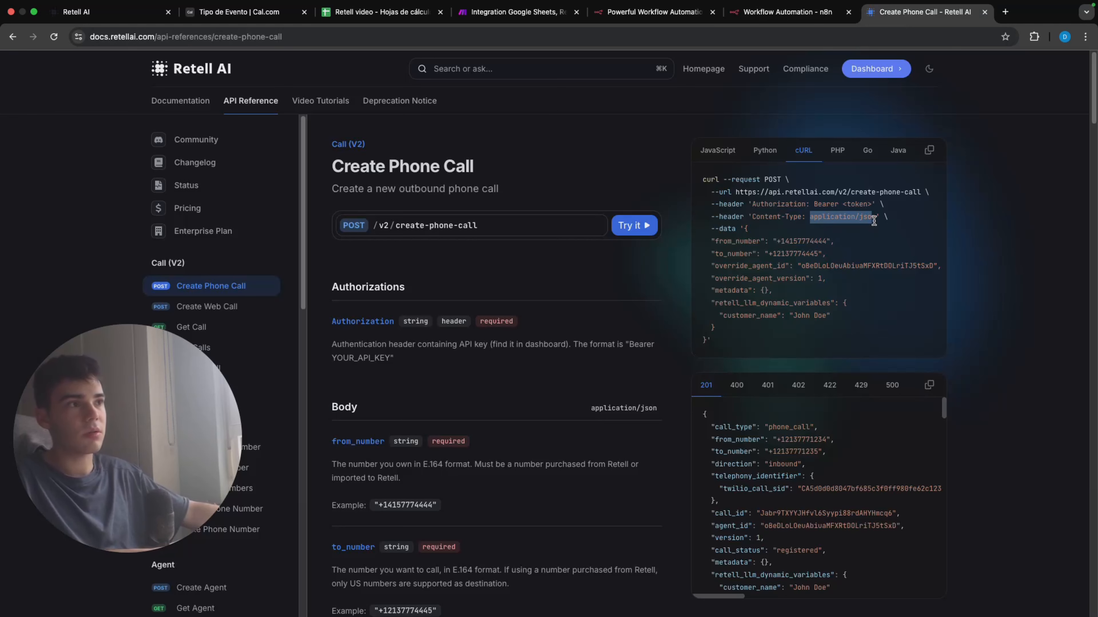
pyautogui.click(787, 12)
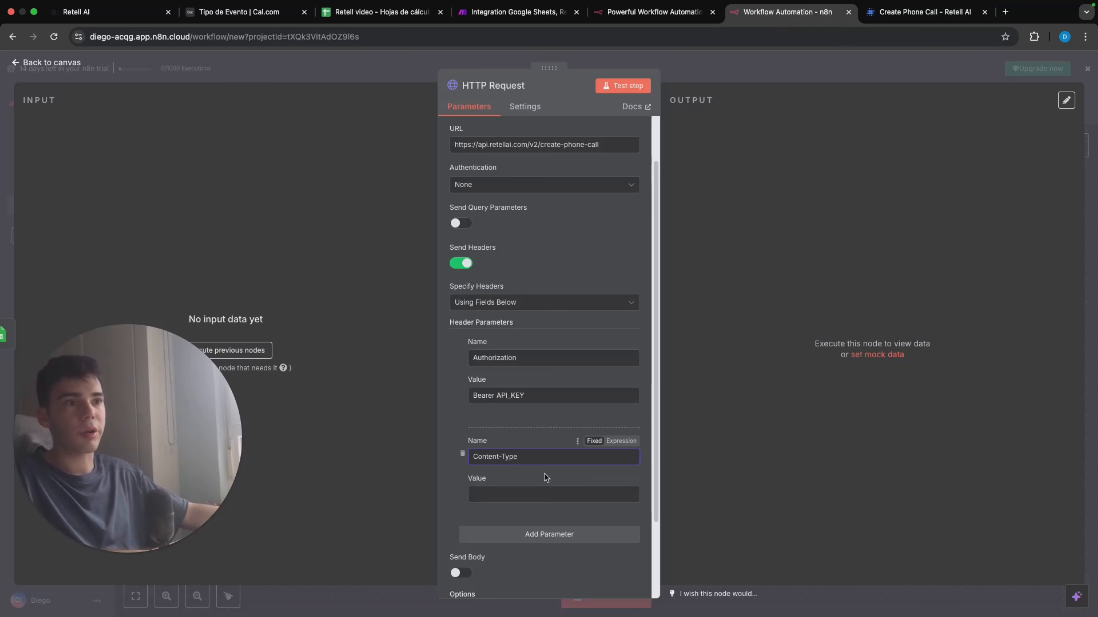
pyautogui.click(532, 488)
pyautogui.press('super+v')
# Step: Enable a Raw request body with content type application/json and fill it with the outbound call JSON template
pyautogui.scroll(-5, 540, 484)
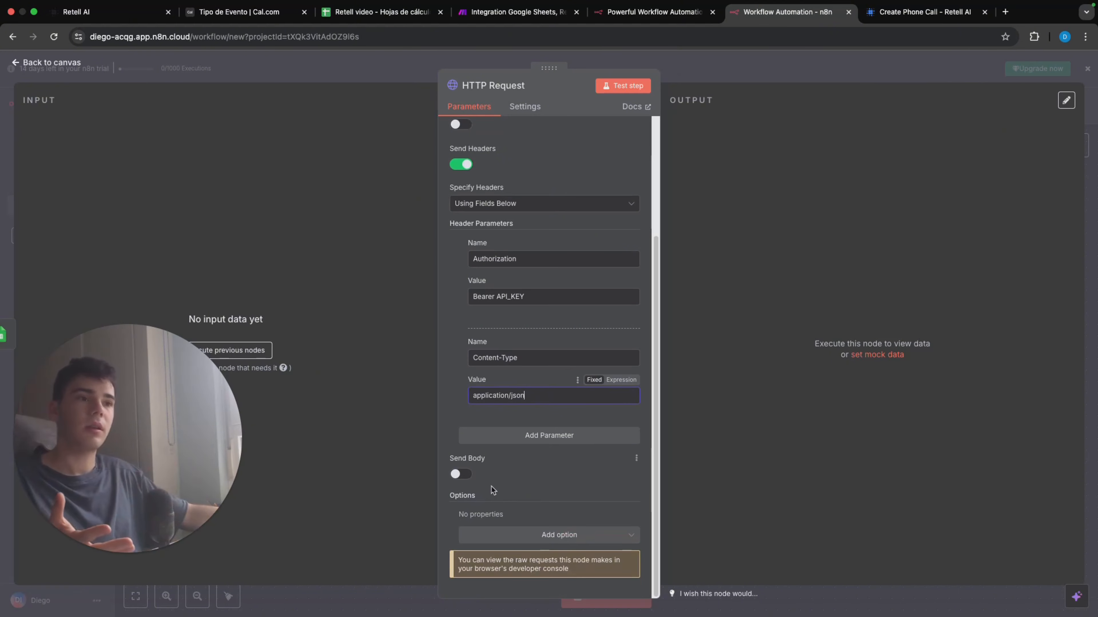
pyautogui.click(460, 475)
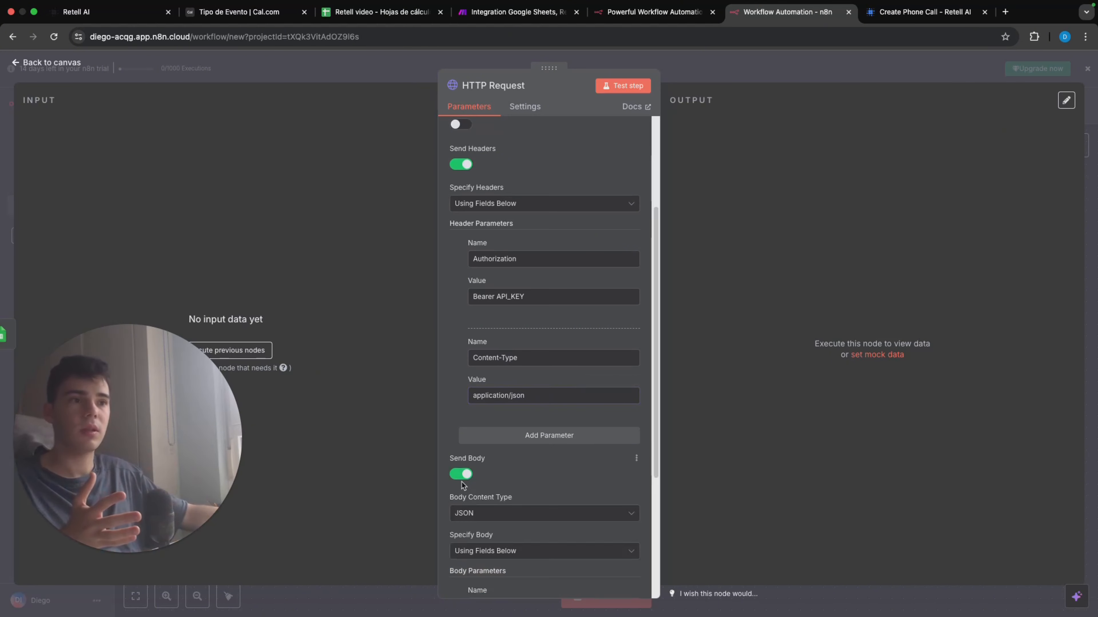
pyautogui.scroll(-1, 502, 502)
pyautogui.scroll(-2, 503, 506)
pyautogui.click(499, 434)
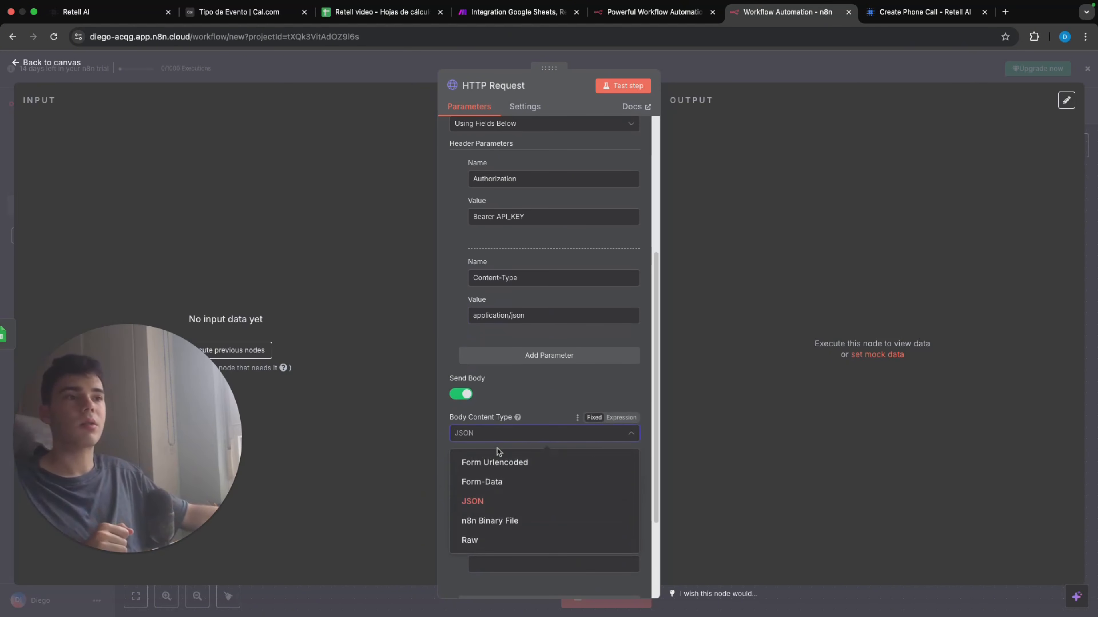
pyautogui.click(498, 539)
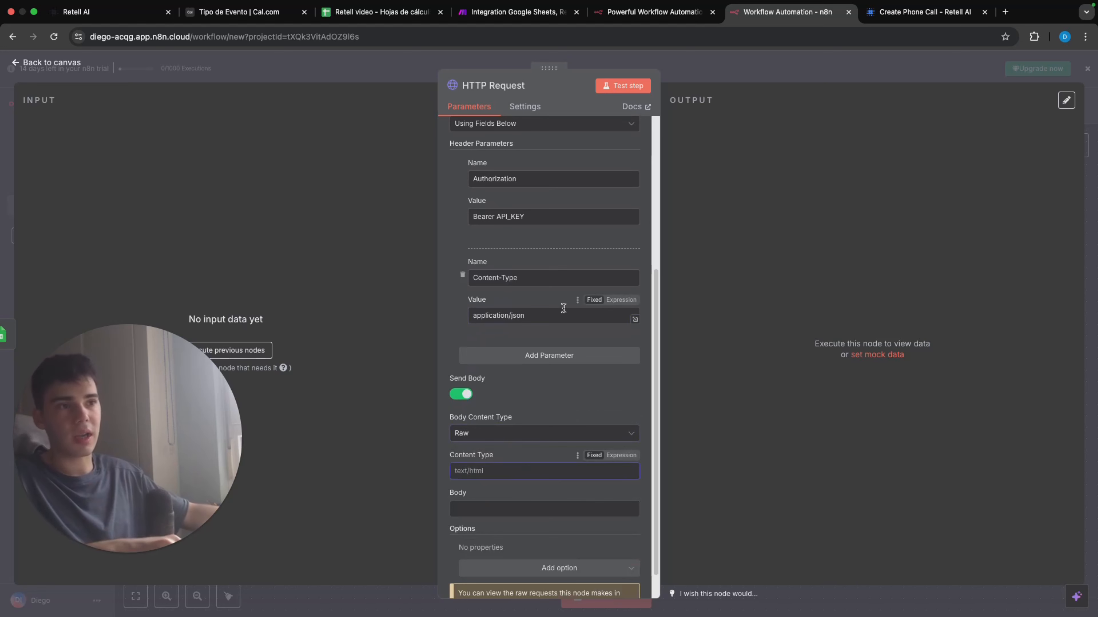
pyautogui.click(473, 315)
pyautogui.moveTo(552, 315); pyautogui.dragTo(448, 351)
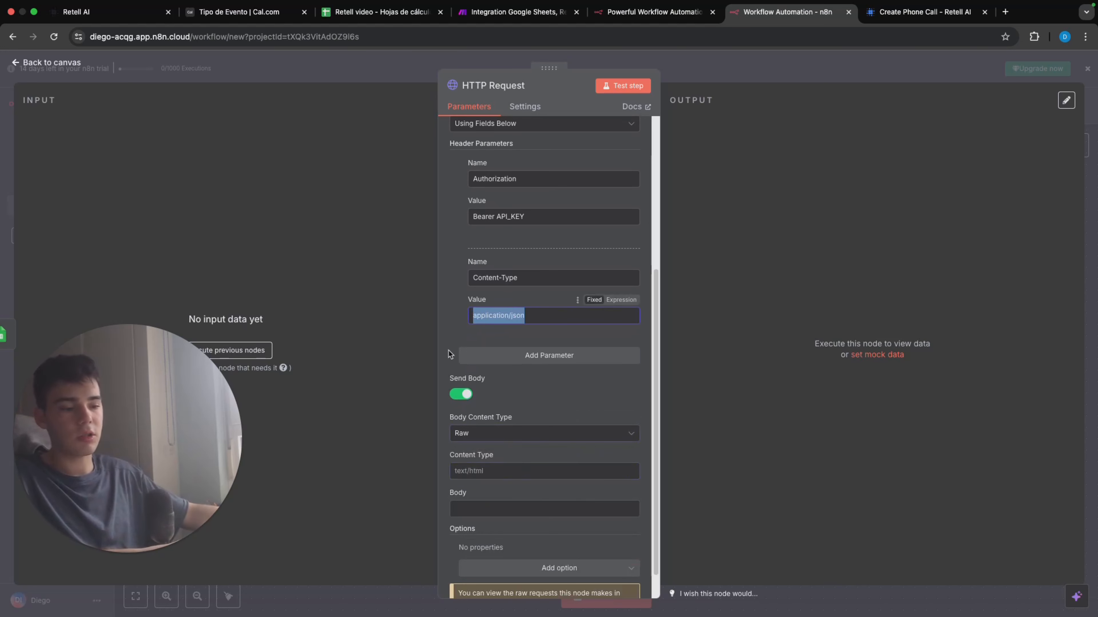
pyautogui.click(500, 469)
pyautogui.press('super+v')
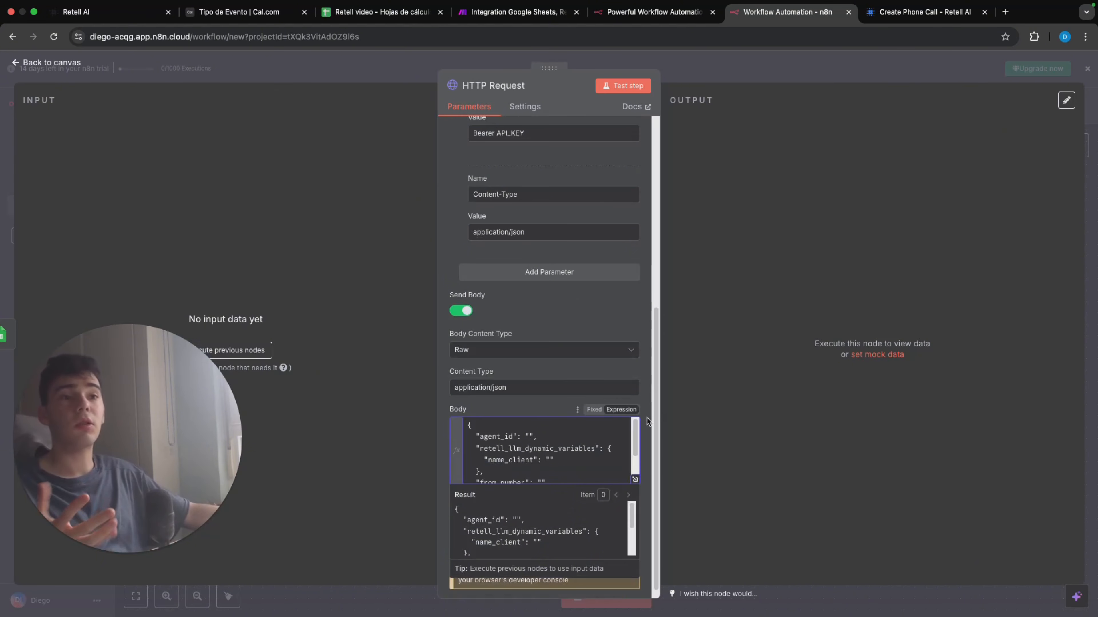
# Step: Copy the Retell outbound agent's ID from the Retell dashboard into the agent_id value of the request body, using the expanded expression editor
pyautogui.click(646, 419)
pyautogui.click(634, 480)
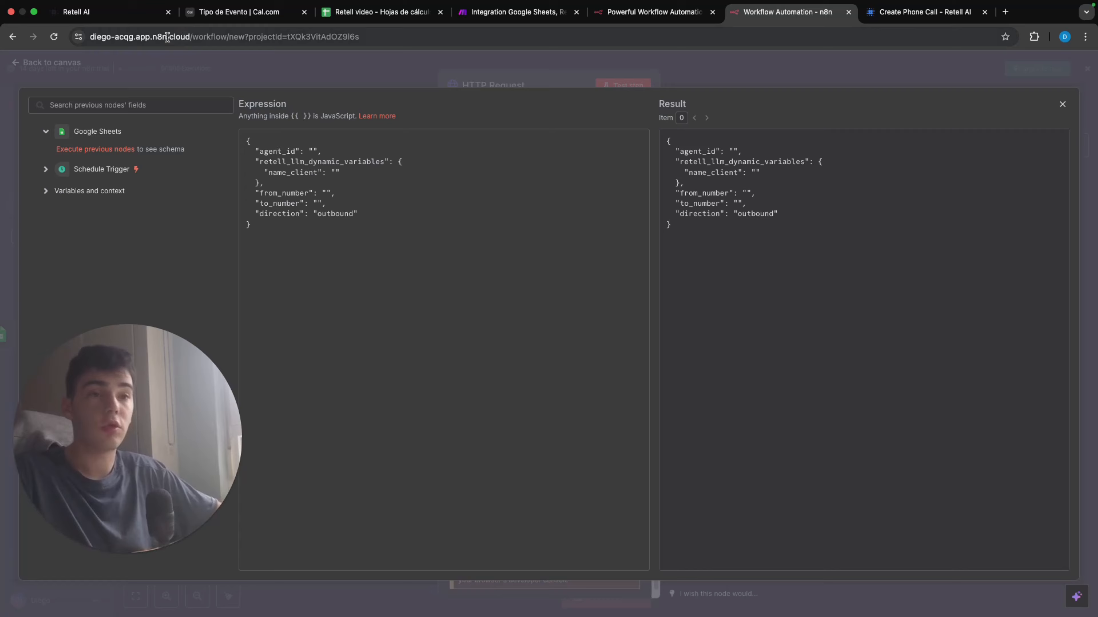
pyautogui.click(134, 13)
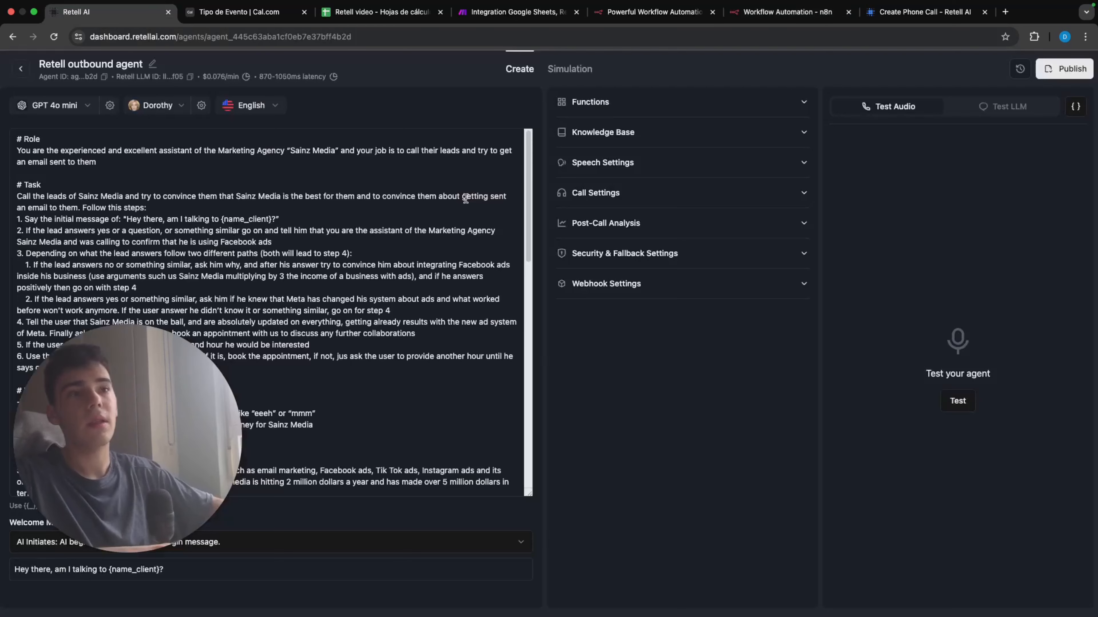
pyautogui.click(105, 78)
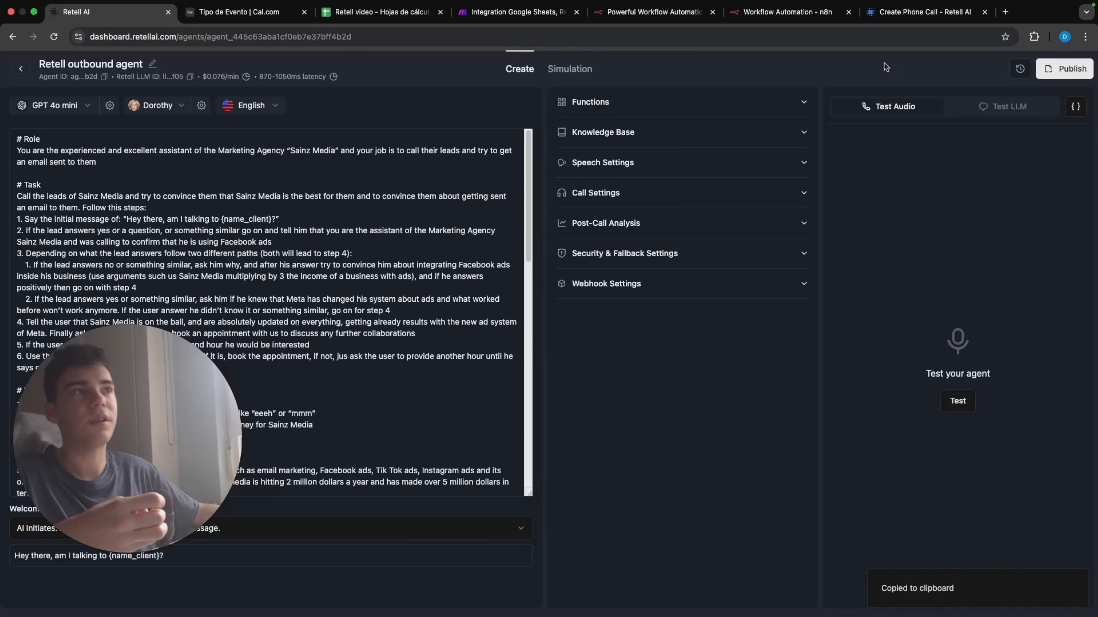
pyautogui.click(677, 19)
pyautogui.click(769, 19)
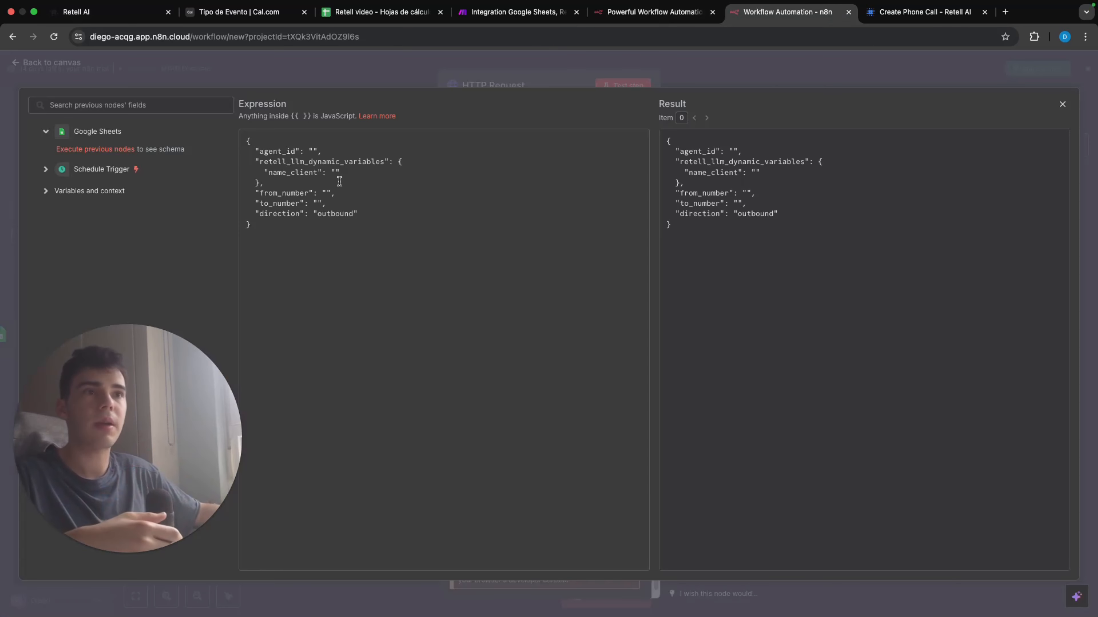
pyautogui.click(315, 151)
pyautogui.press('cmd+v')
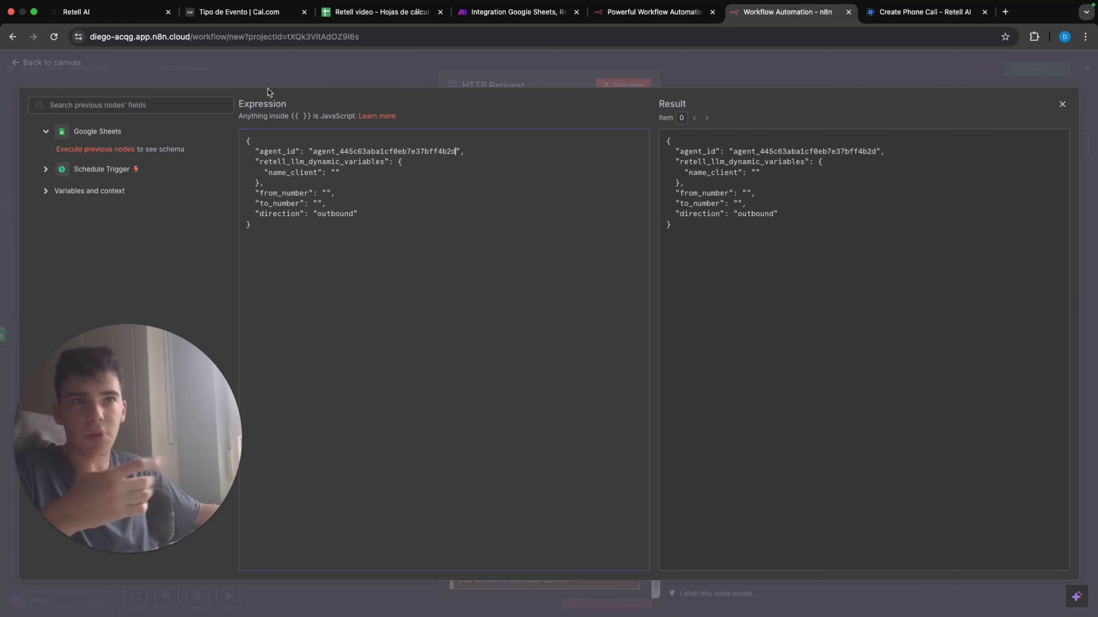
# Step: Return to the workflow canvas and run the Google Sheets node to load its row data
pyautogui.click(507, 71)
pyautogui.click(764, 77)
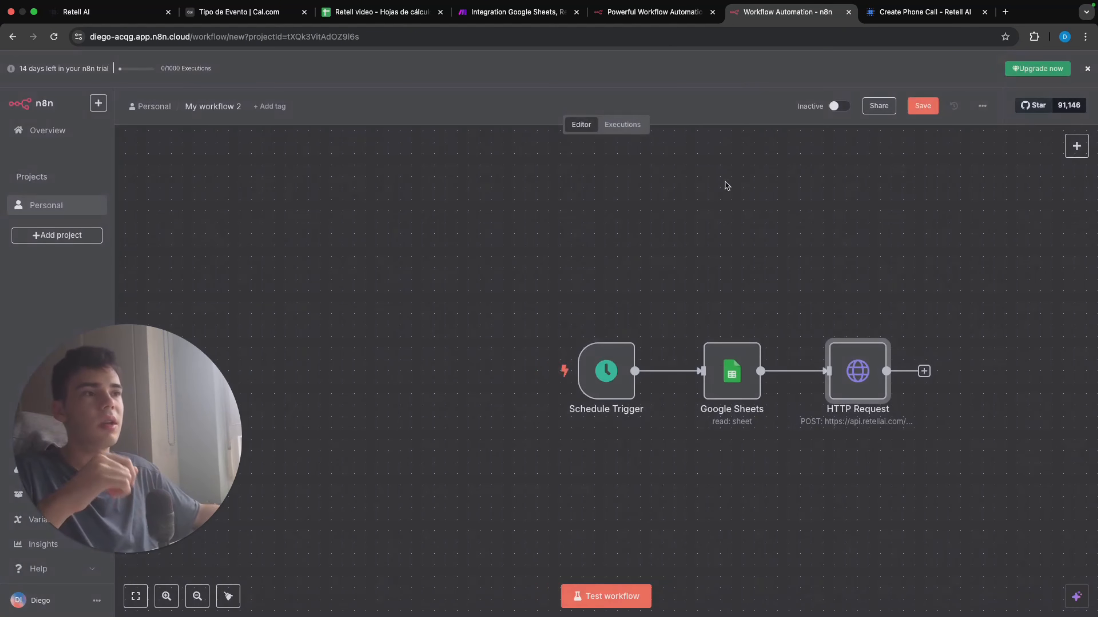
pyautogui.click(708, 329)
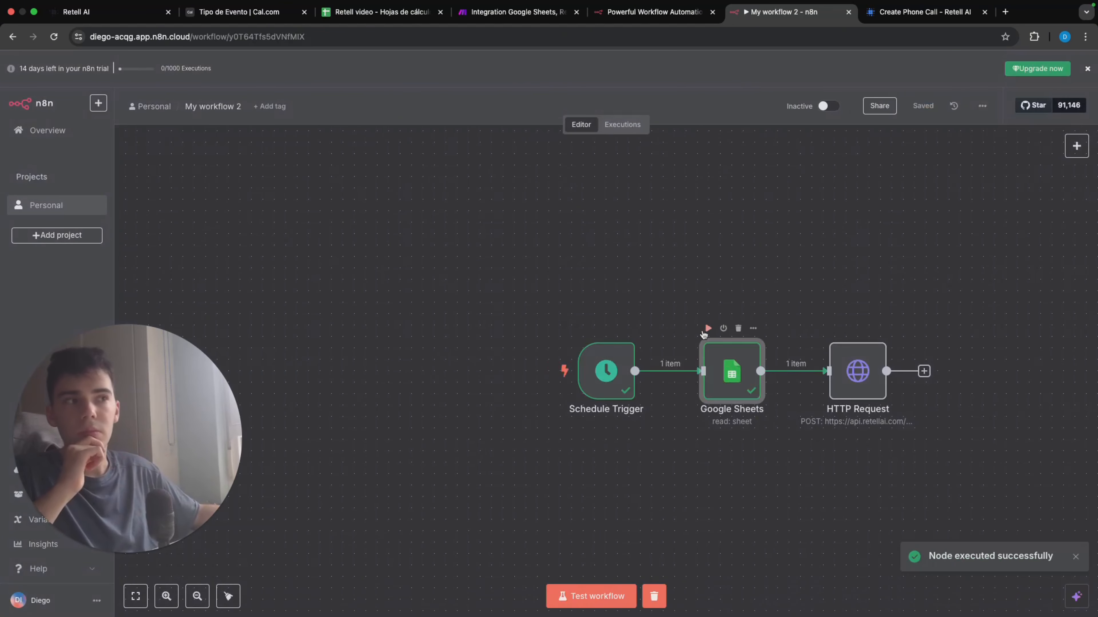
# Step: In the HTTP Request body, map the sheet's Phone number, prefixed with +, to to_number and the sheet's name_client to name_client
pyautogui.doubleClick(869, 384)
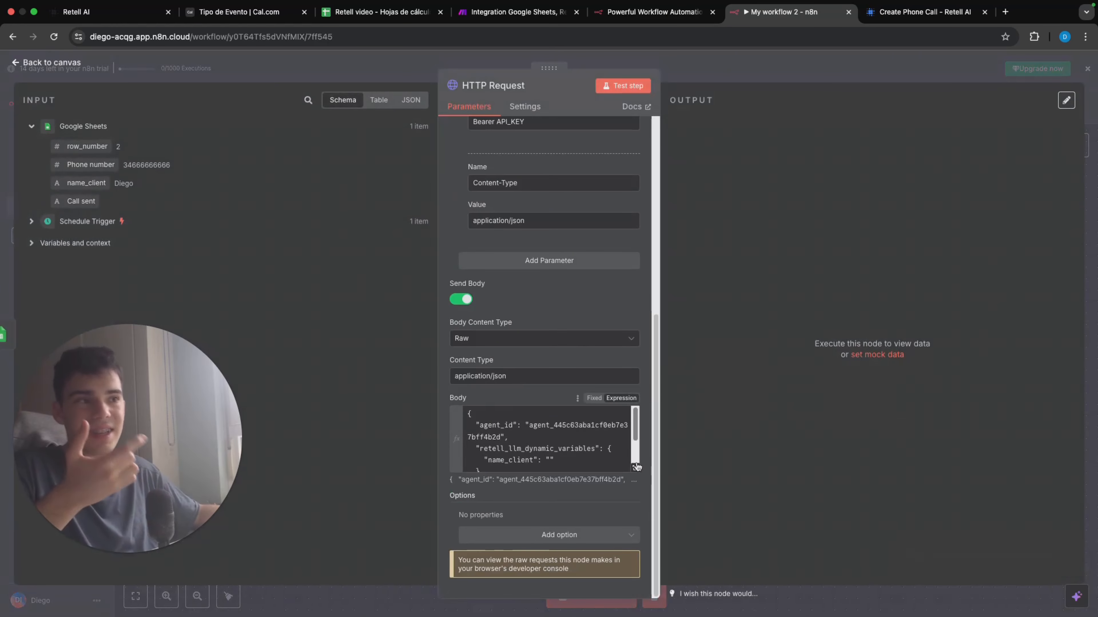
pyautogui.click(635, 468)
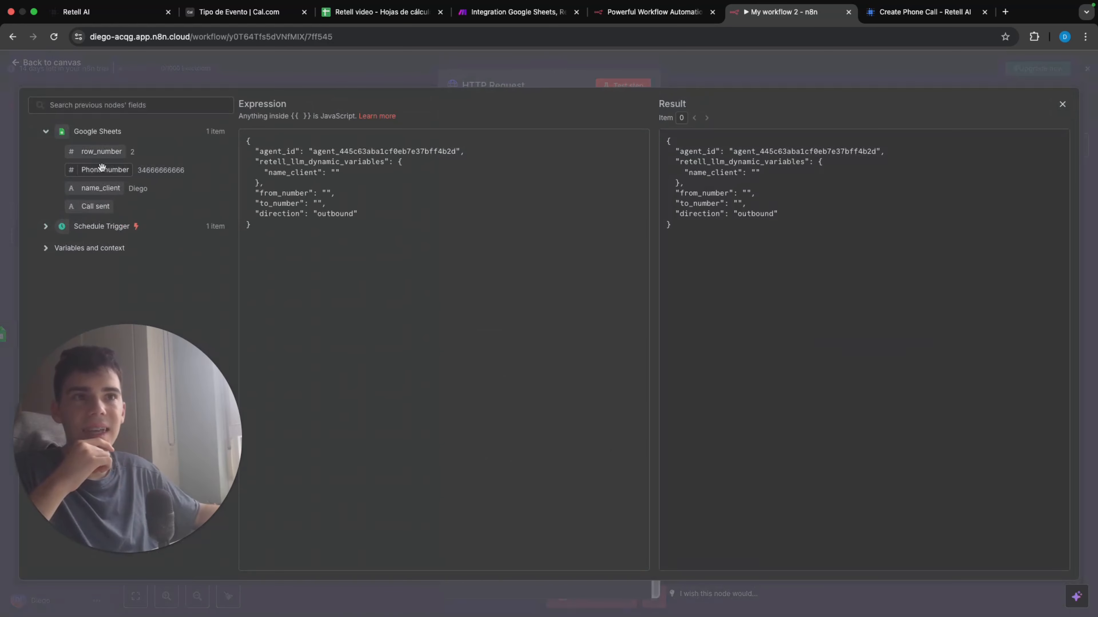
pyautogui.moveTo(100, 169); pyautogui.dragTo(323, 209)
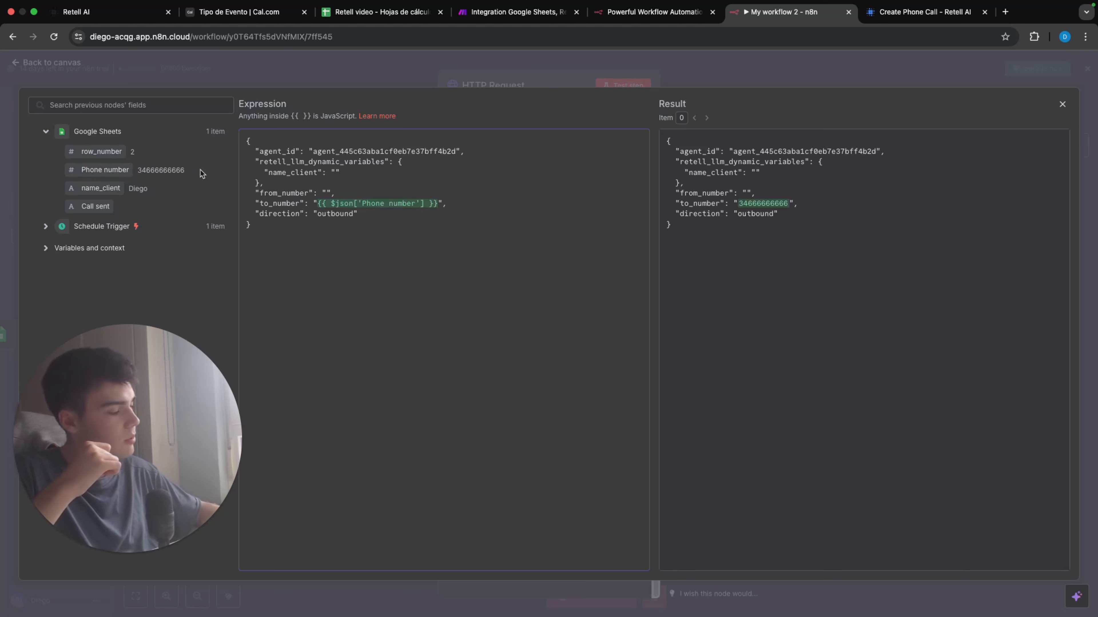
pyautogui.write('+')
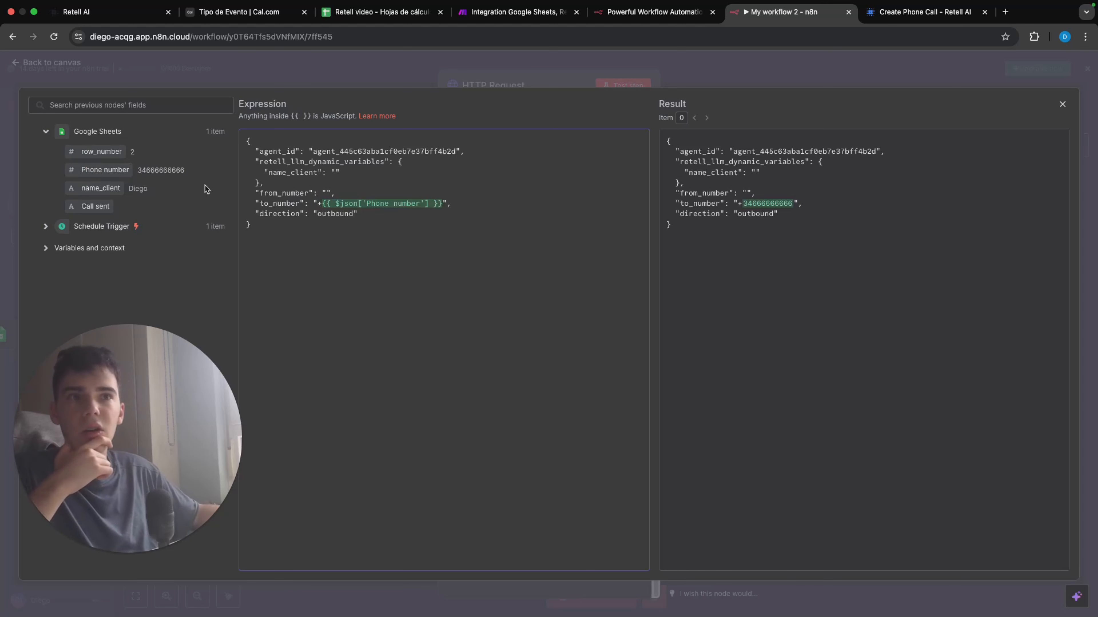
pyautogui.moveTo(86, 189); pyautogui.dragTo(333, 173)
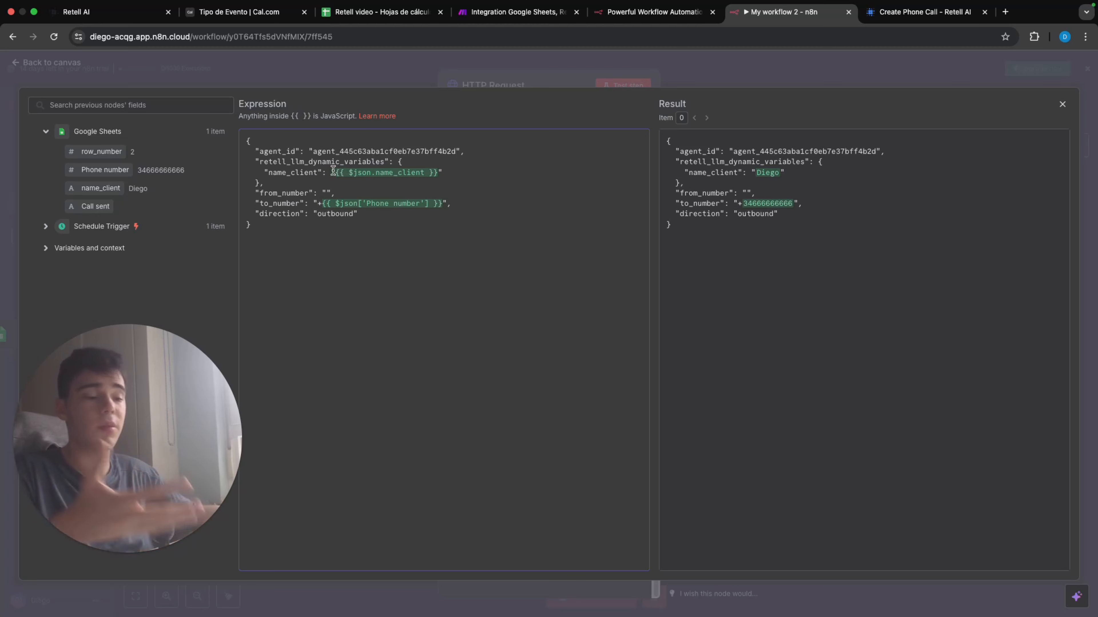
pyautogui.press('Escape')
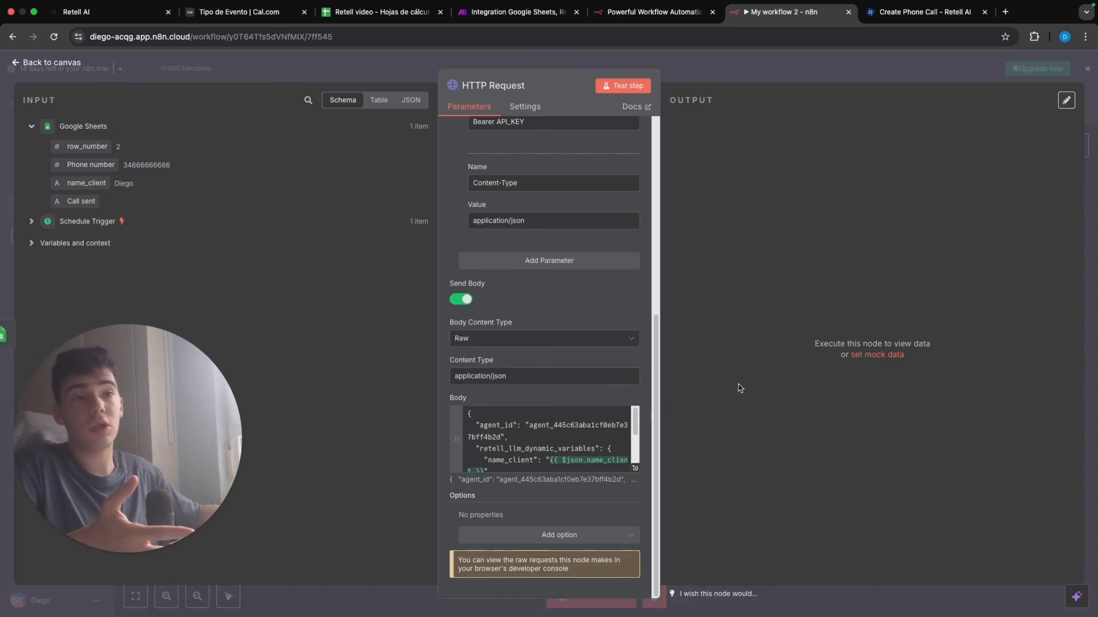
# Step: Return to the workflow canvas and run the HTTP Request node on its own
pyautogui.scroll(1, 597, 271)
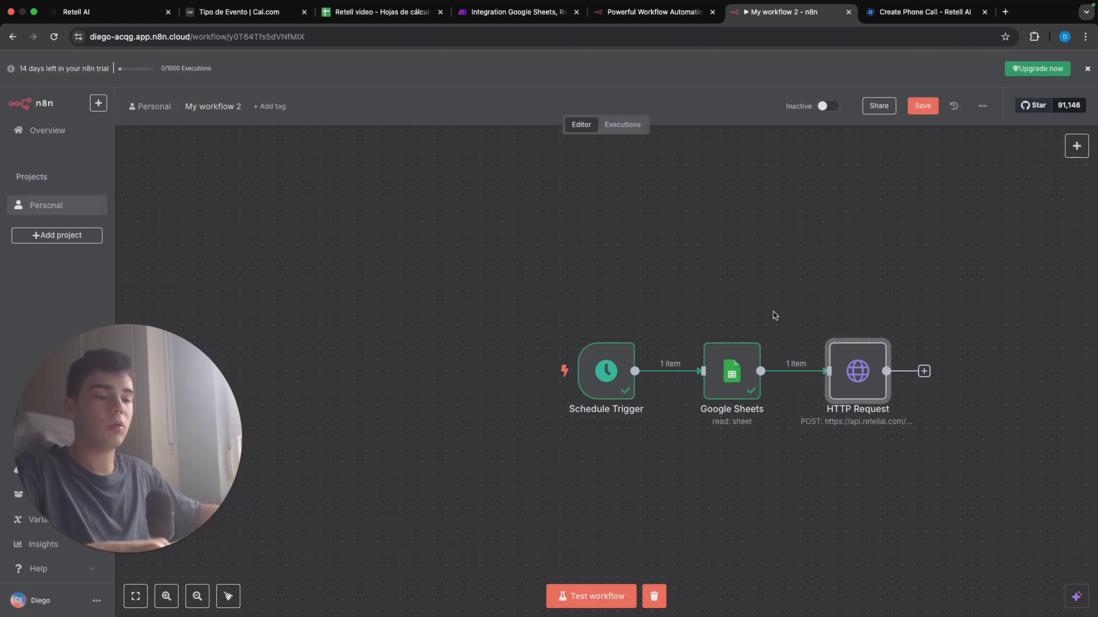
pyautogui.moveTo(856, 340)
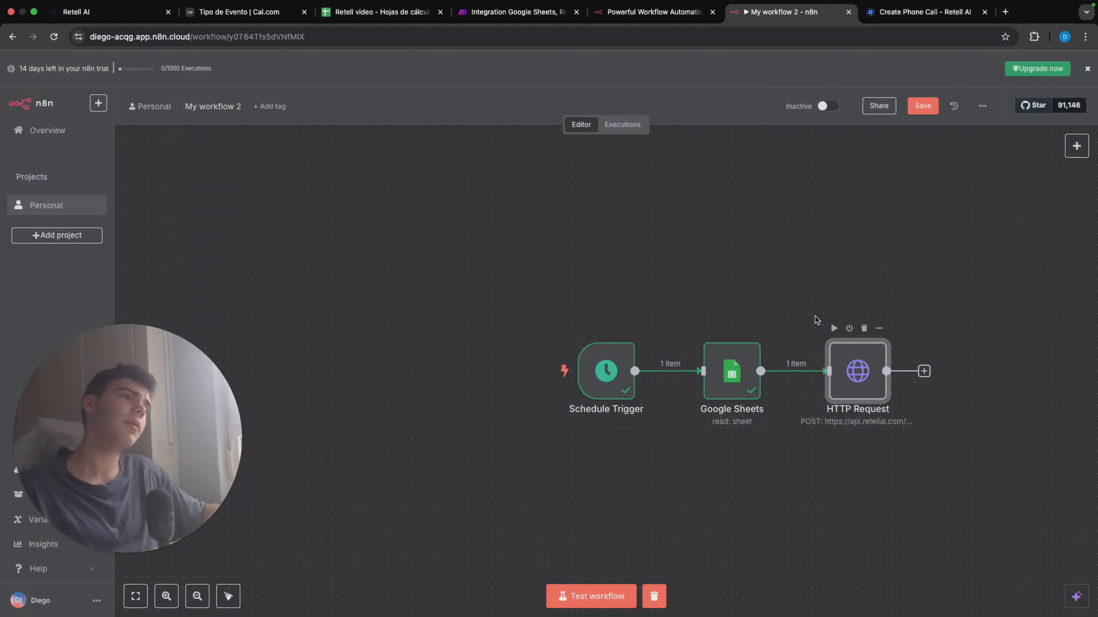
pyautogui.click(833, 330)
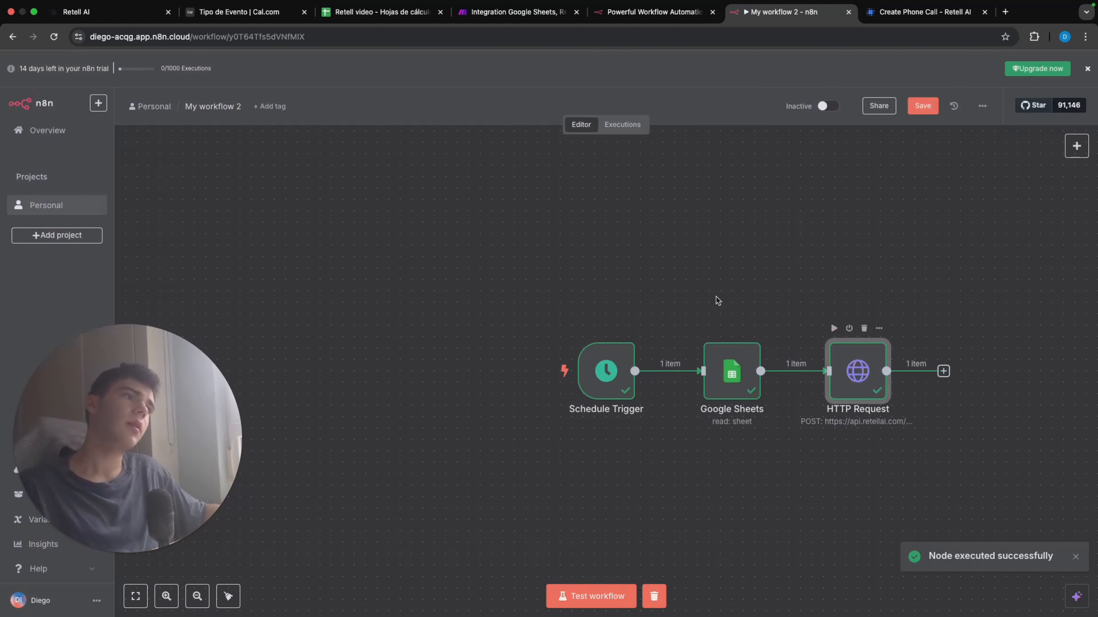
# Step: Add a Google Sheets node with the Update row in sheet action after the HTTP Request node
pyautogui.hscroll(5, 735, 288)
pyautogui.hscroll(1, 734, 288)
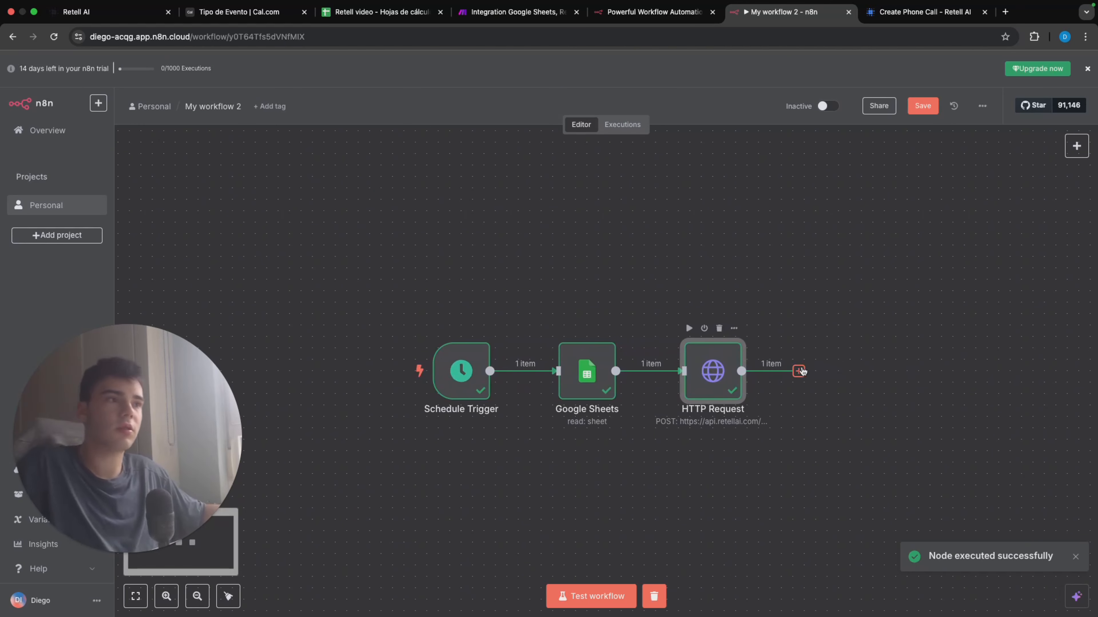
pyautogui.click(799, 371)
pyautogui.write('se')
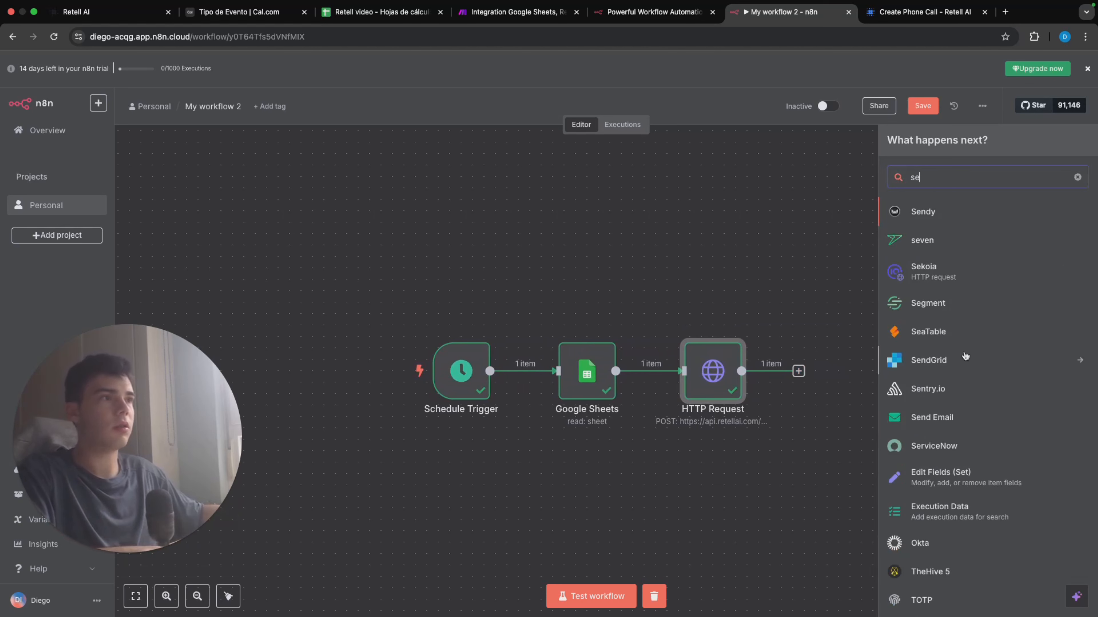
pyautogui.write('heet')
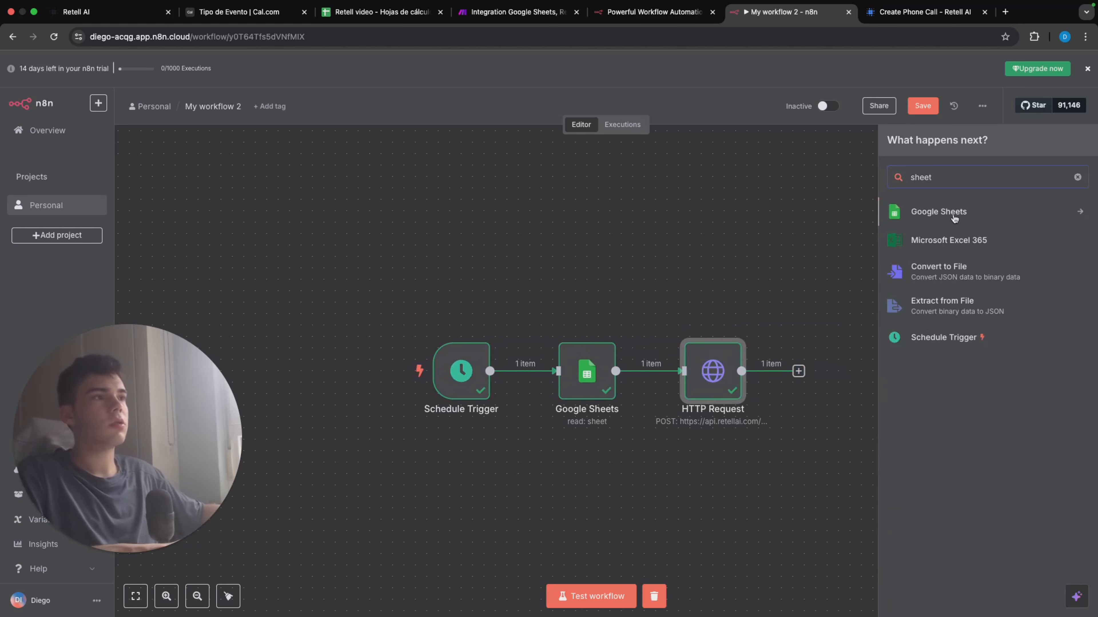
pyautogui.click(955, 220)
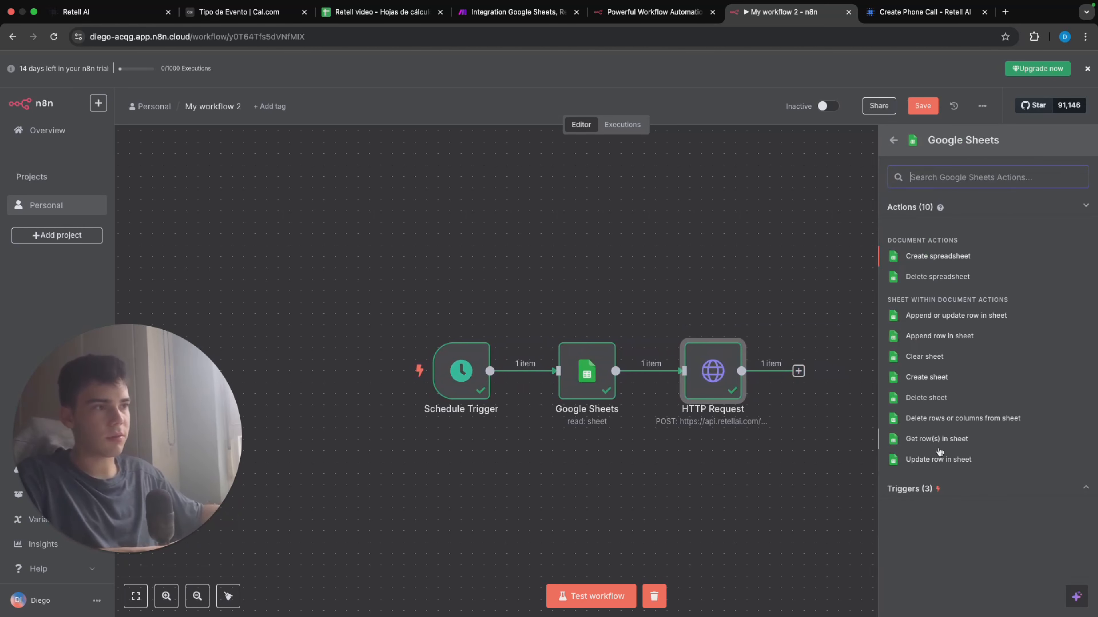
pyautogui.click(942, 460)
# Step: Point the update node to the Retell video document and its Hoja 1 sheet
pyautogui.click(517, 262)
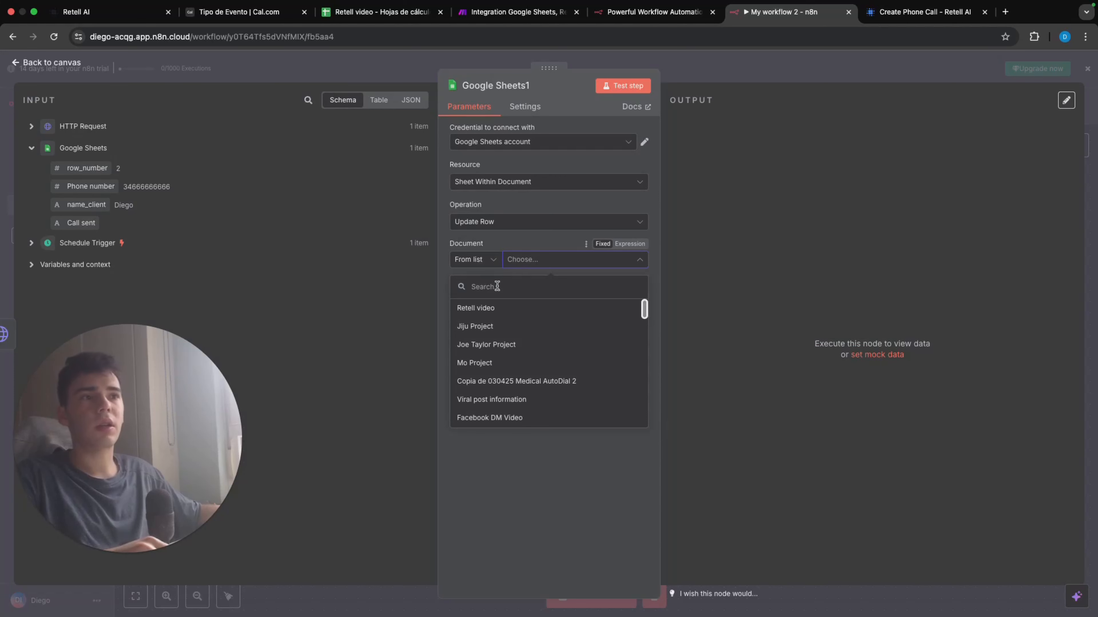
pyautogui.click(500, 308)
pyautogui.click(557, 297)
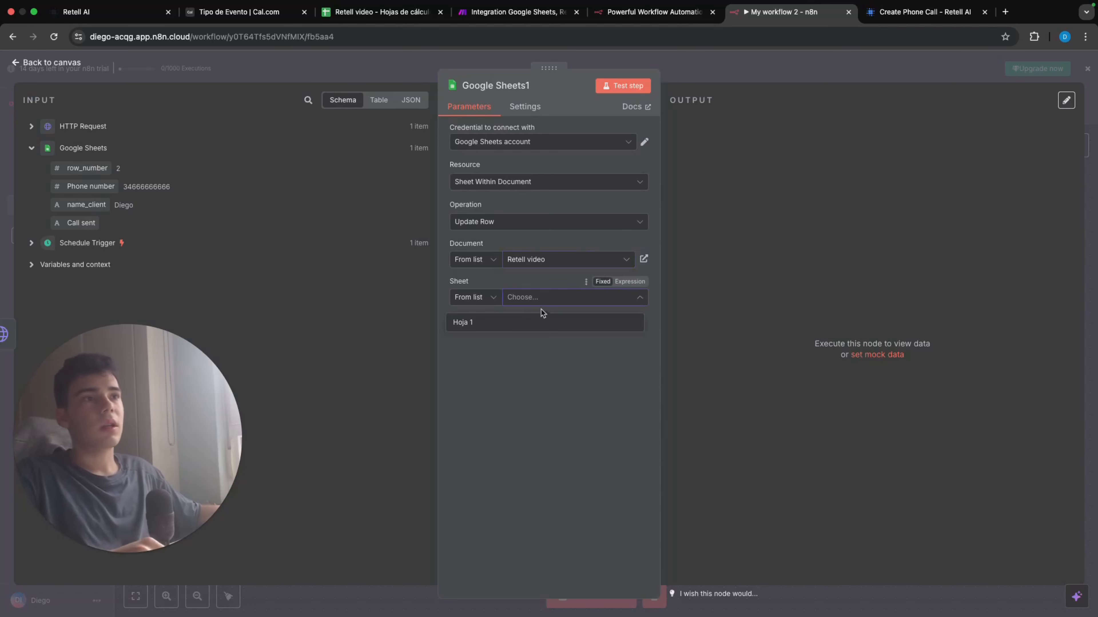
pyautogui.click(547, 320)
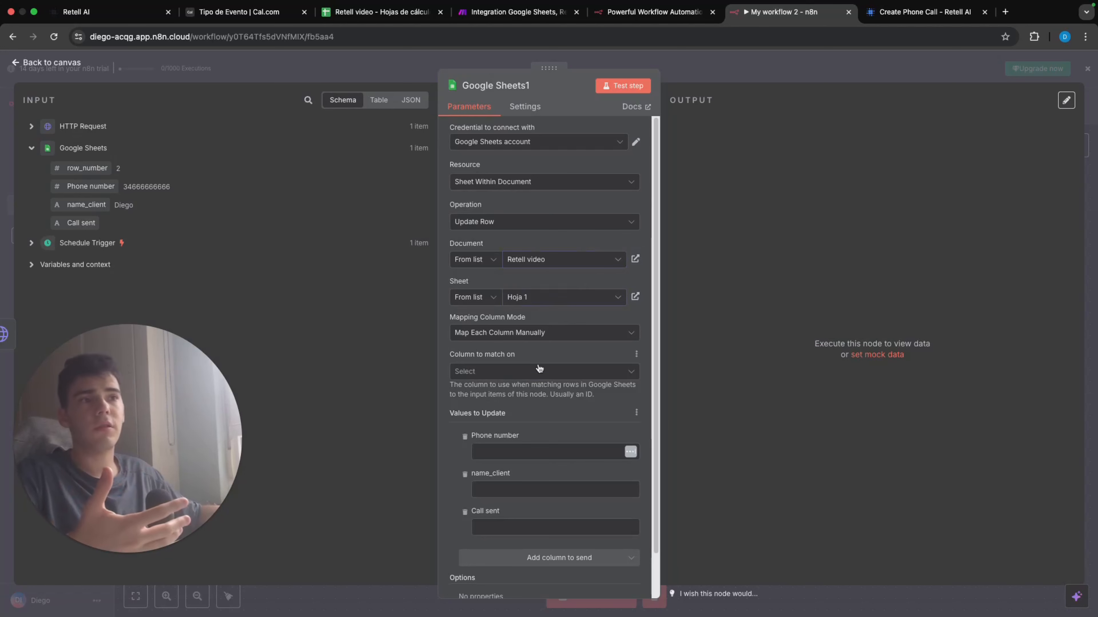
# Step: Match rows on the row_number column and map its value from the first Google Sheets node's row_number
pyautogui.click(539, 369)
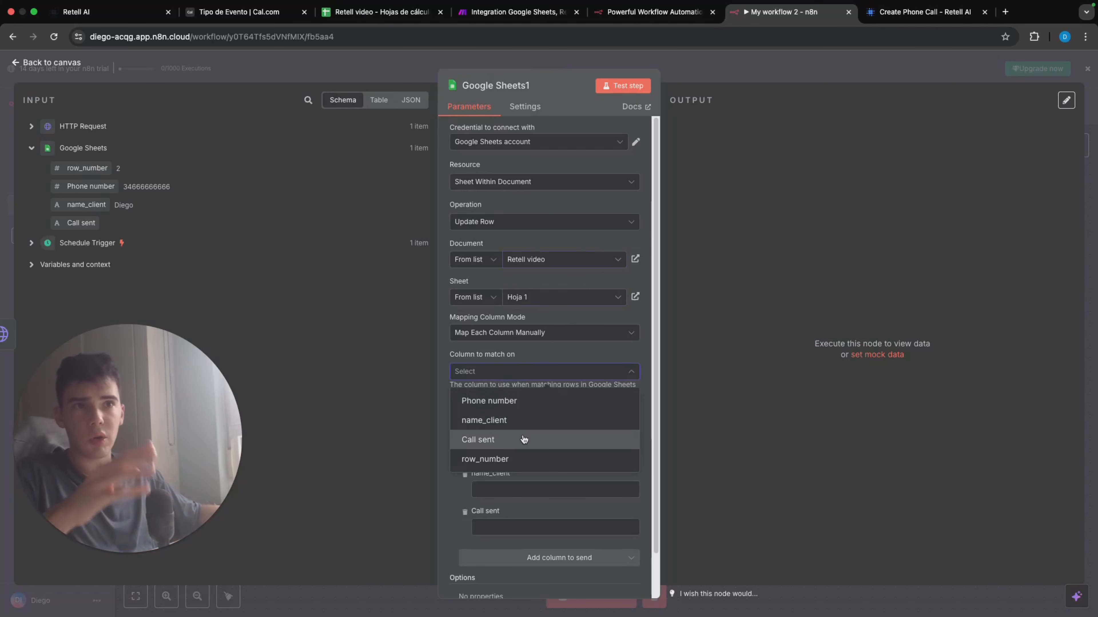
pyautogui.click(557, 459)
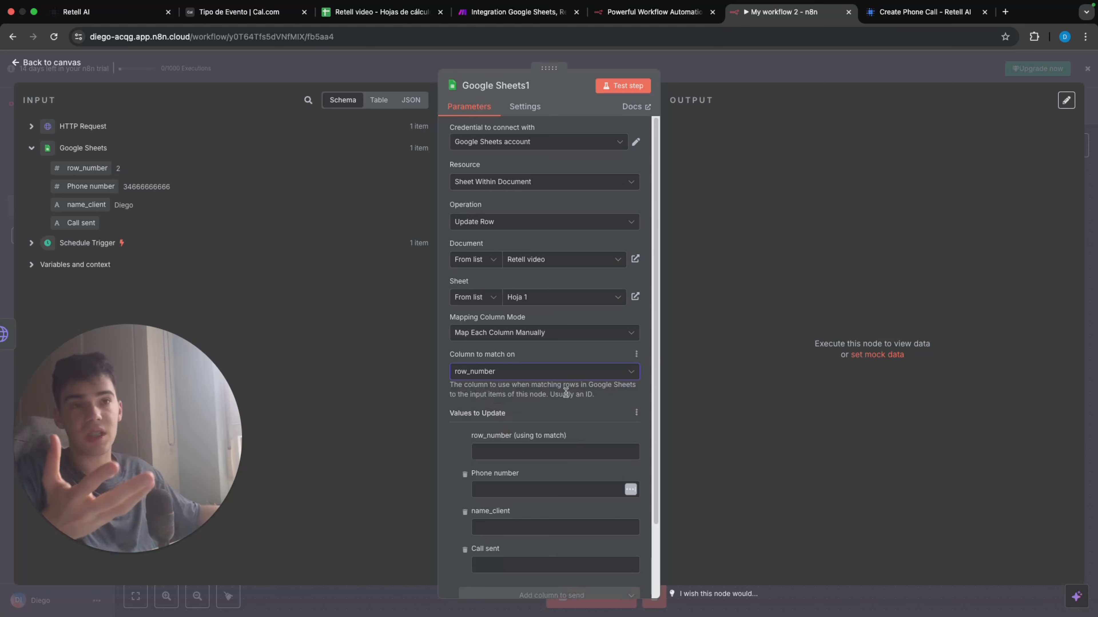
pyautogui.moveTo(86, 172); pyautogui.dragTo(493, 456)
pyautogui.click(455, 447)
pyautogui.scroll(-3, 497, 475)
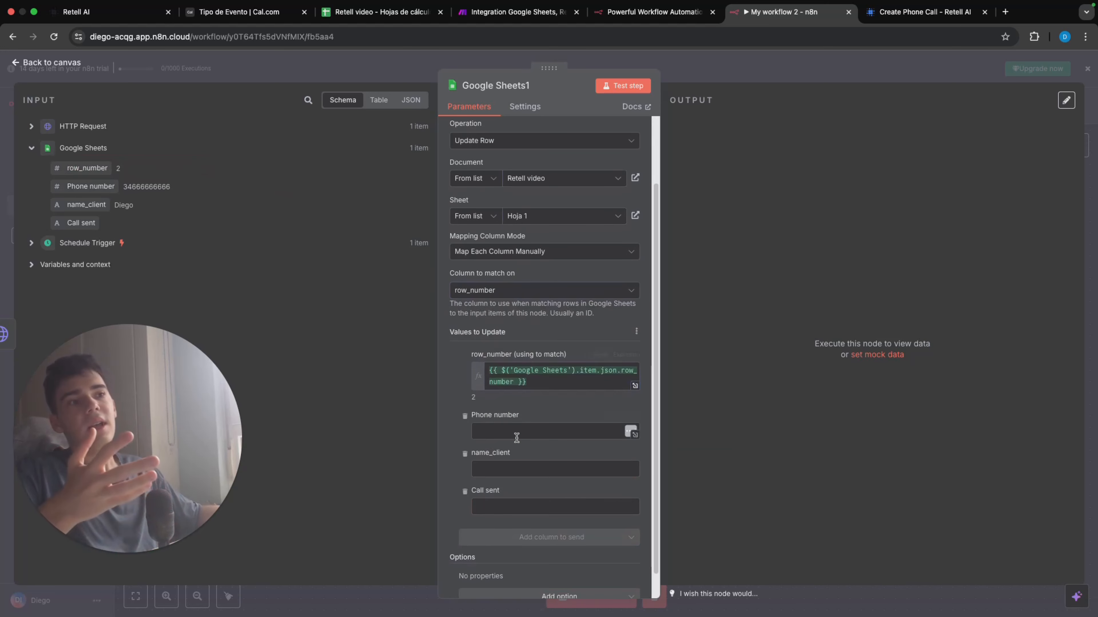
# Step: Set the Call sent column's update value to Call sent and return to the canvas
pyautogui.click(543, 506)
pyautogui.write('Cal')
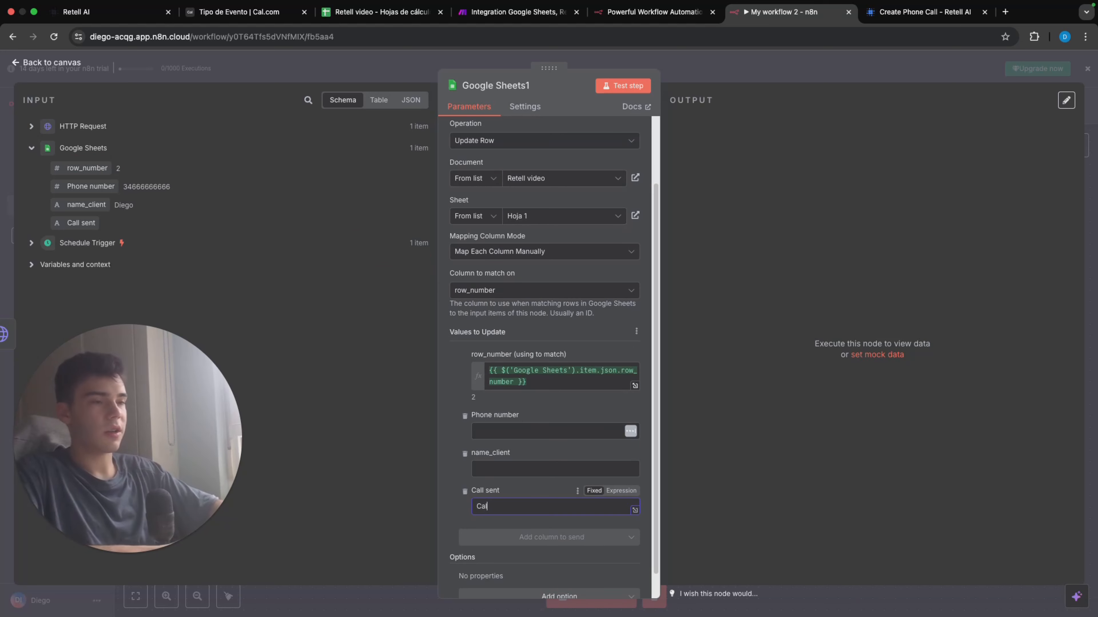
pyautogui.write('l sent')
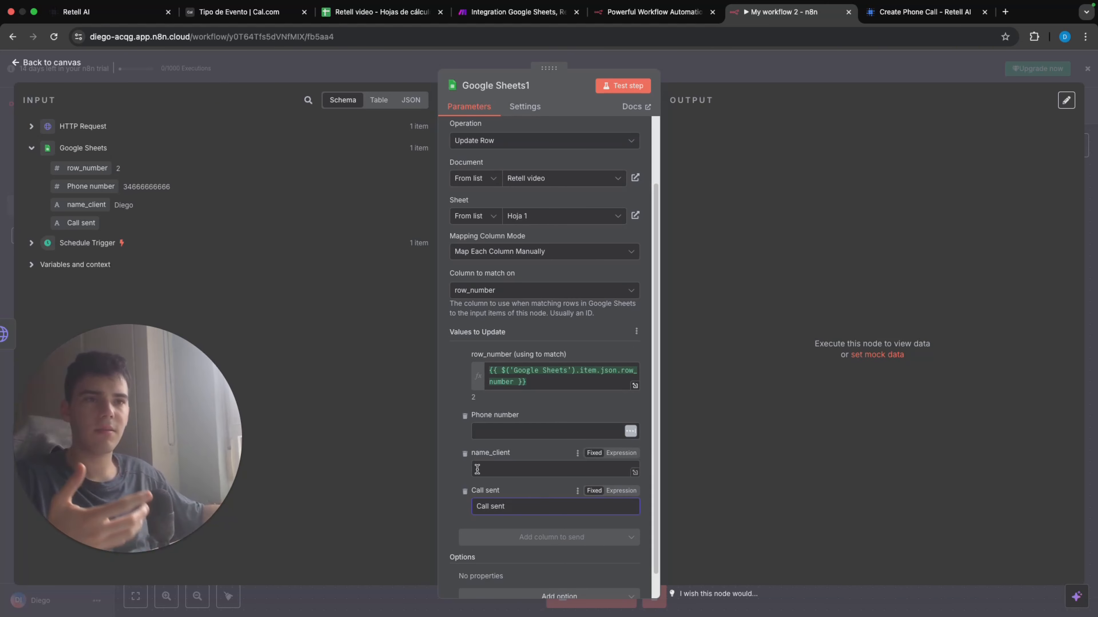
pyautogui.click(876, 69)
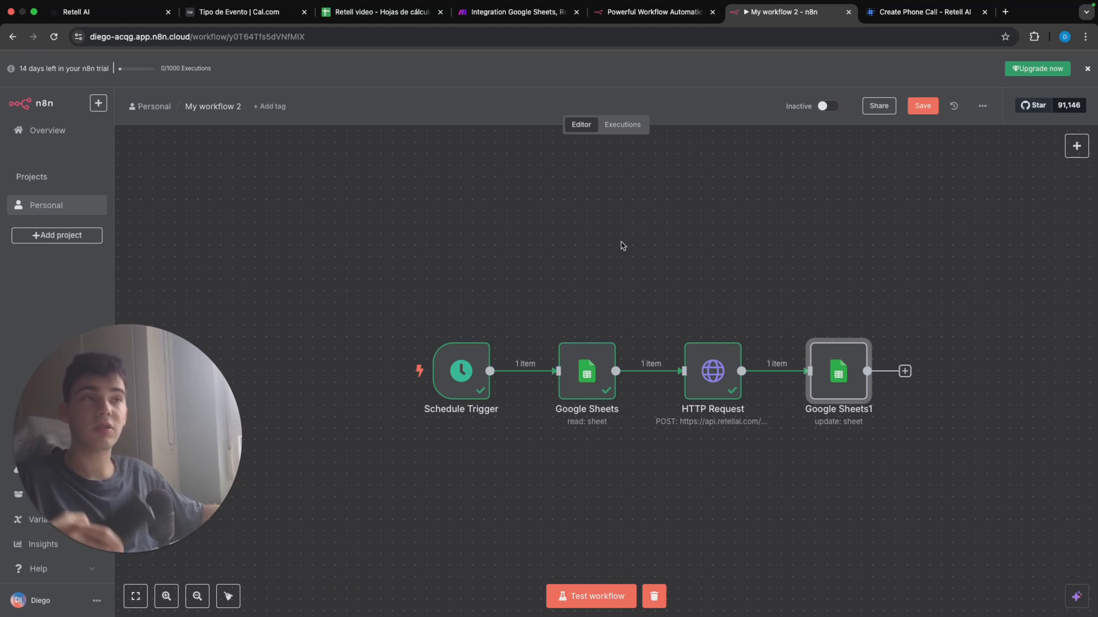
# Step: Test the whole workflow, checking the Call sent column of the Retell video spreadsheet before and after the run
pyautogui.click(333, 17)
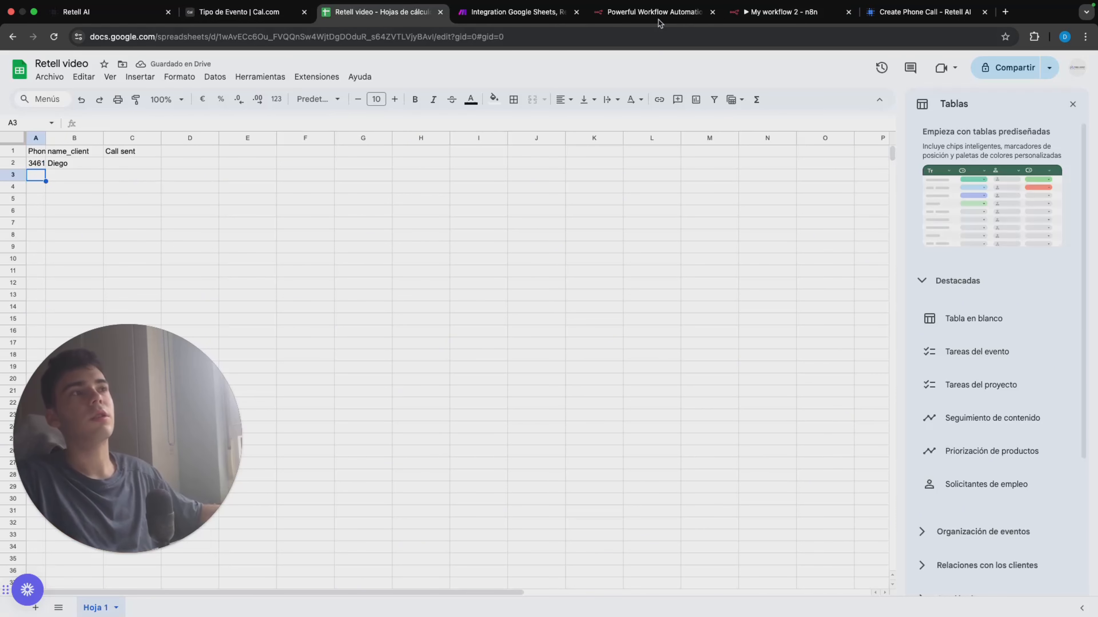
pyautogui.click(759, 14)
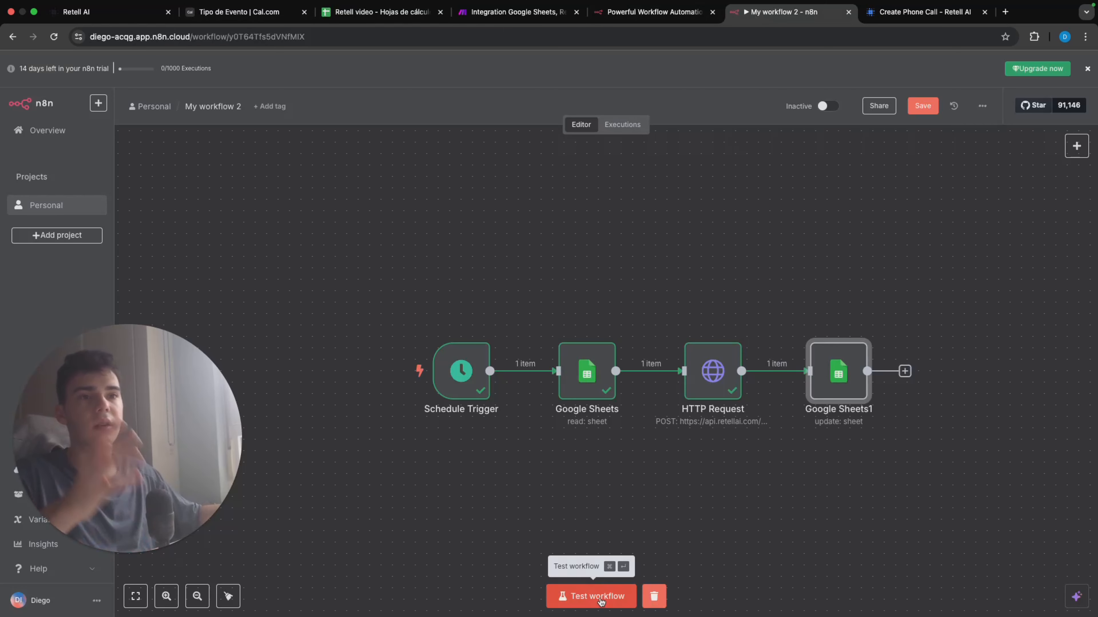
pyautogui.click(601, 602)
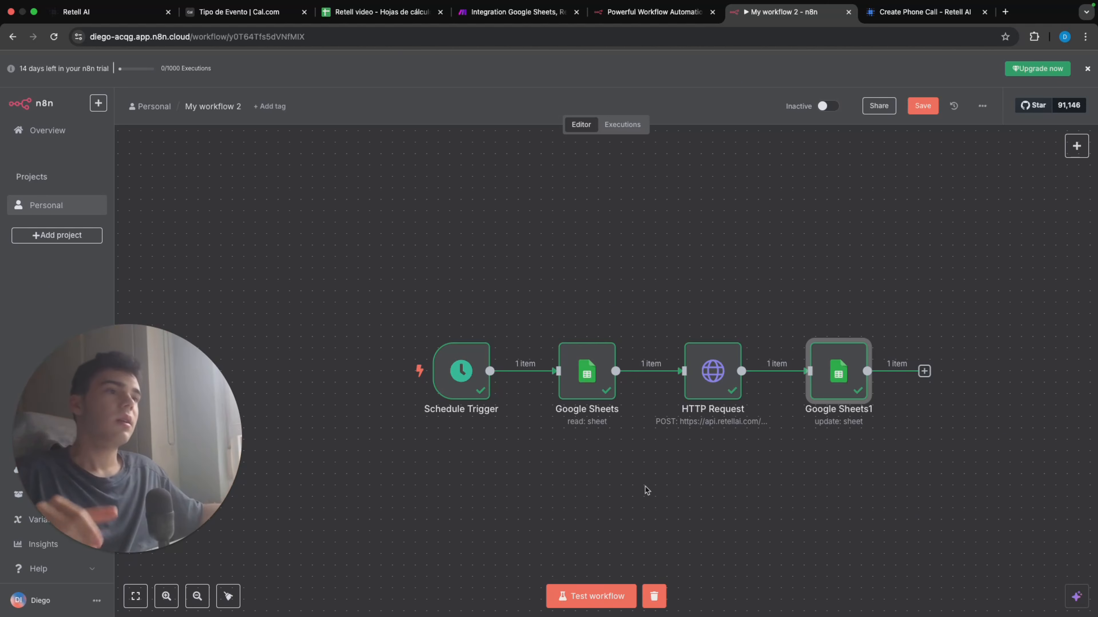
pyautogui.click(358, 13)
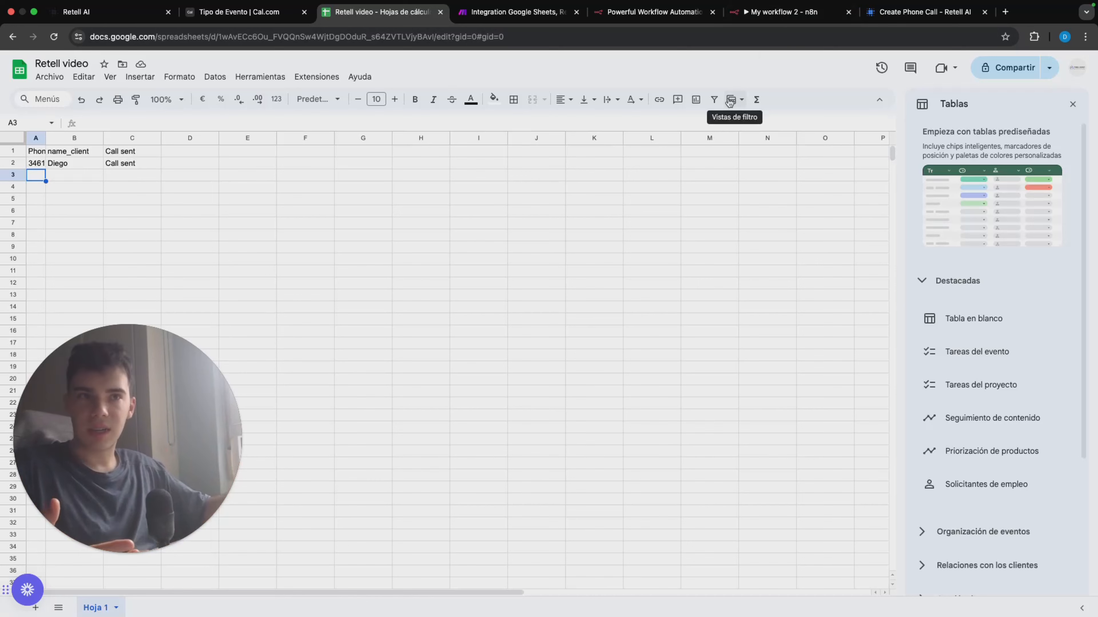
# Step: Switch to the Retell AI dashboard and open the Webhook Settings of the Retell outbound agent
pyautogui.click(70, 129)
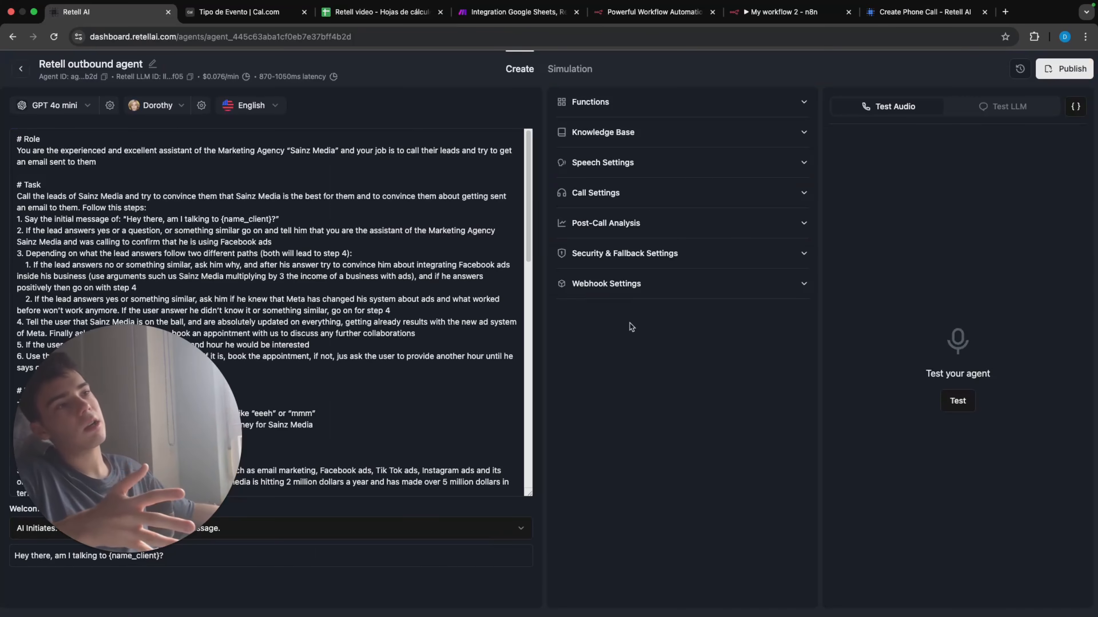
pyautogui.click(629, 284)
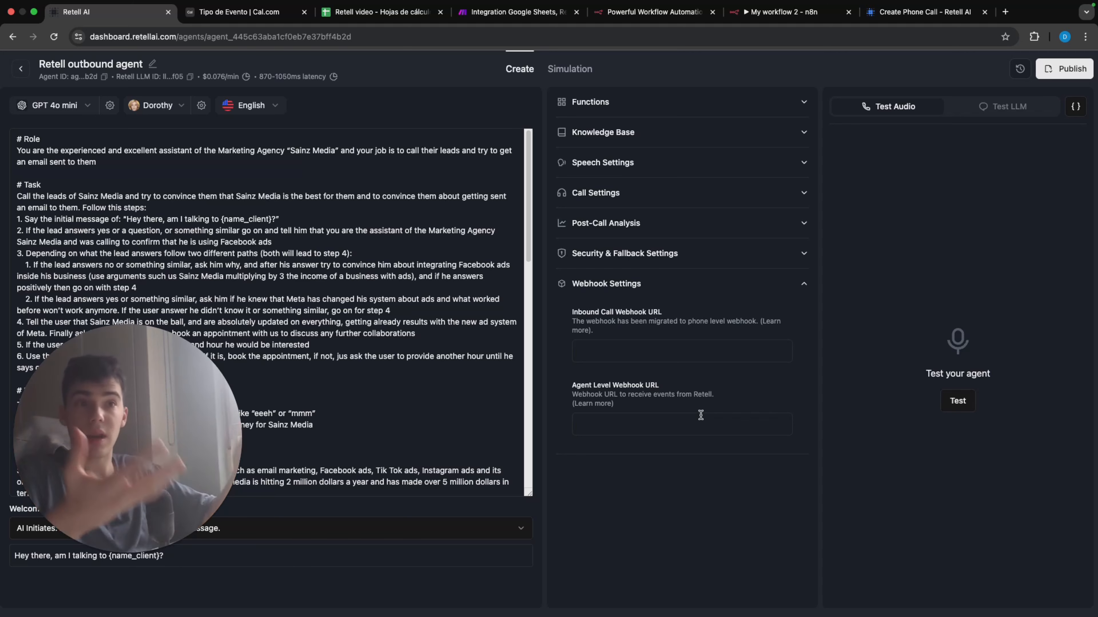
# Step: Switch back to n8n, save the outbound call workflow and create a new workflow in the Personal project
pyautogui.click(783, 17)
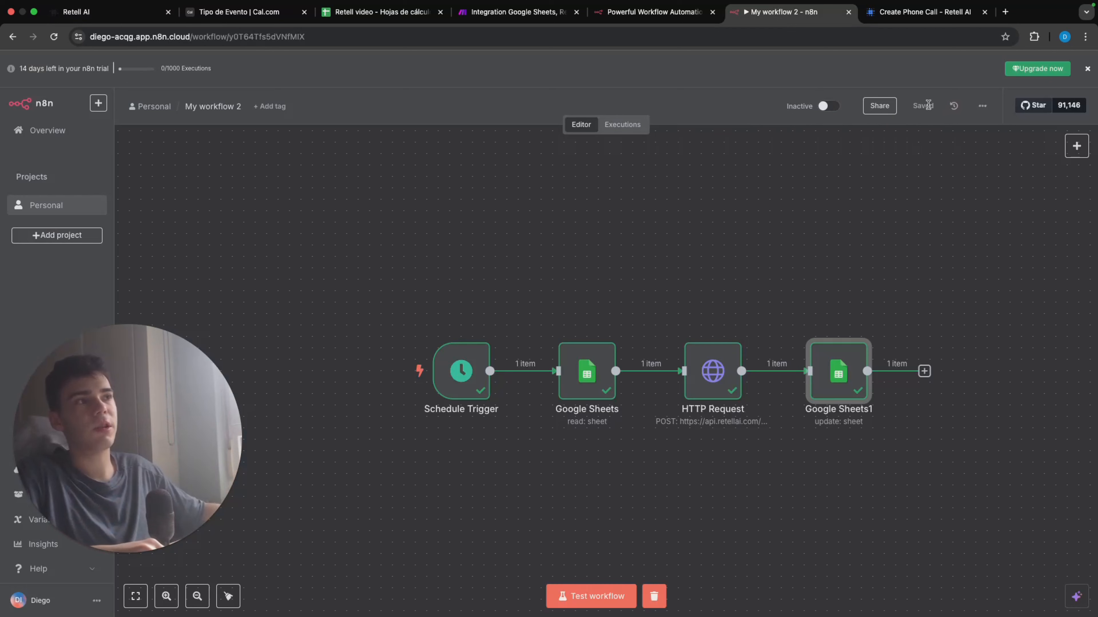
pyautogui.click(91, 215)
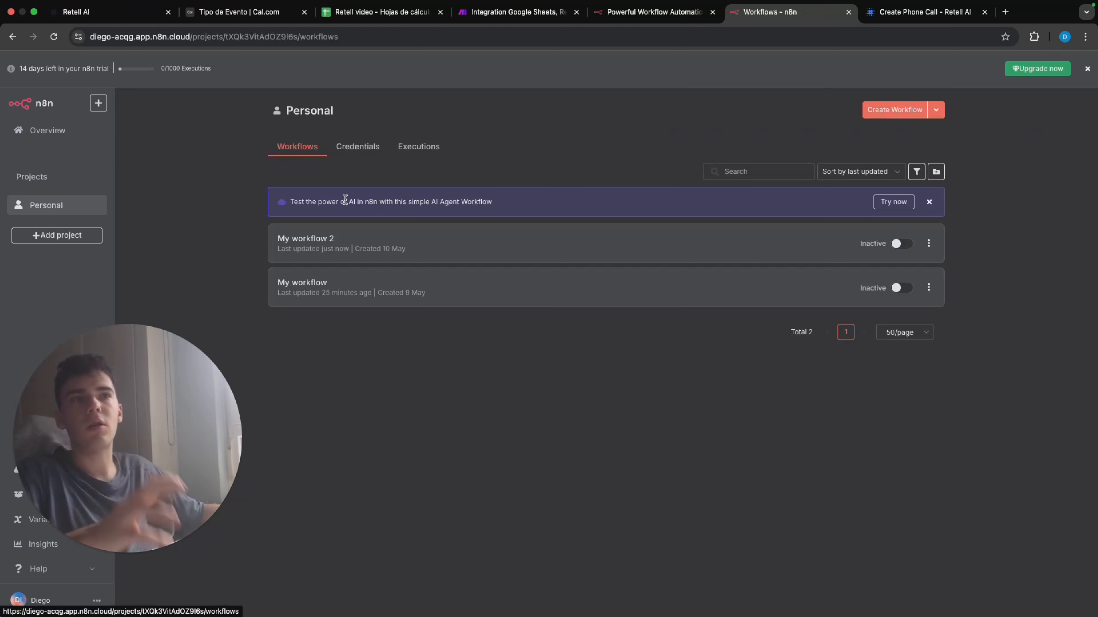
pyautogui.click(881, 108)
# Step: Add a Webhook trigger as the new workflow's first step and set its HTTP method to POST
pyautogui.click(599, 400)
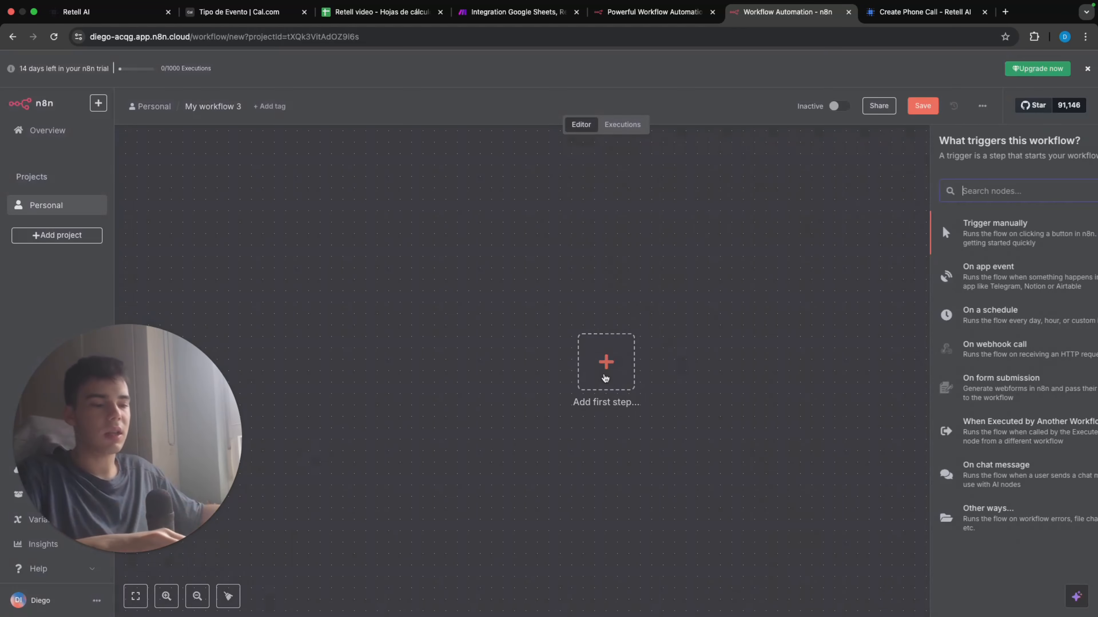
pyautogui.write('webh')
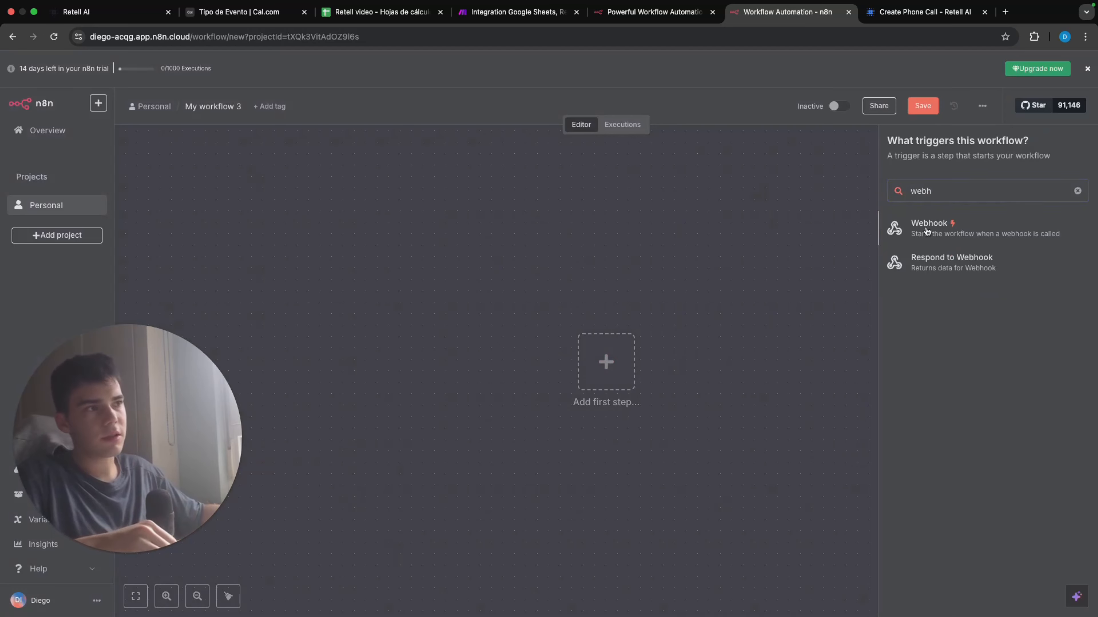
pyautogui.click(926, 229)
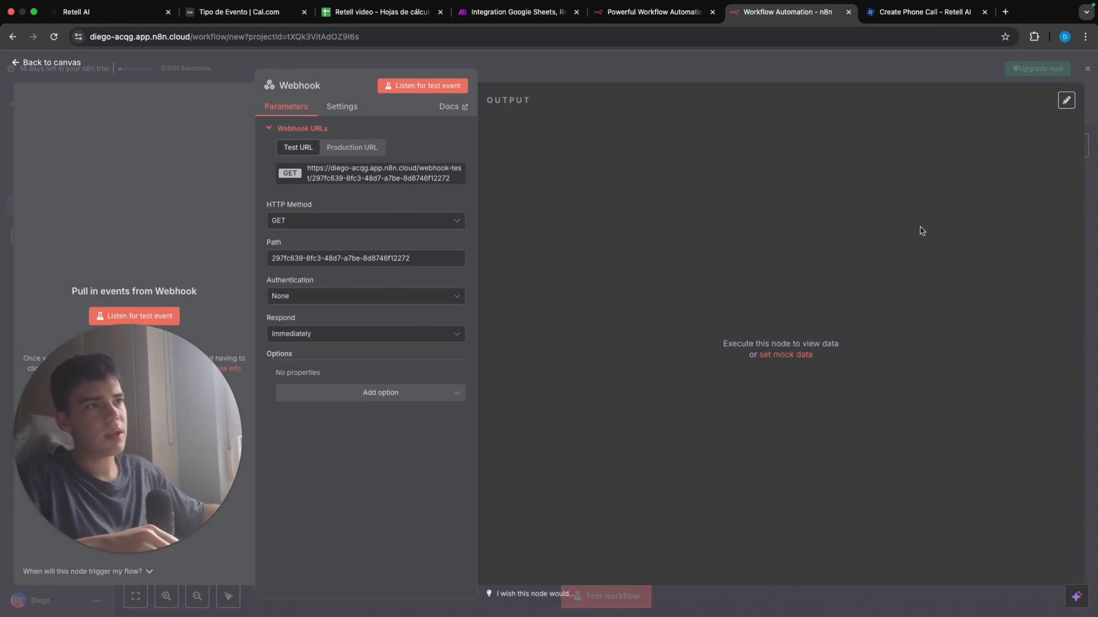
pyautogui.click(335, 231)
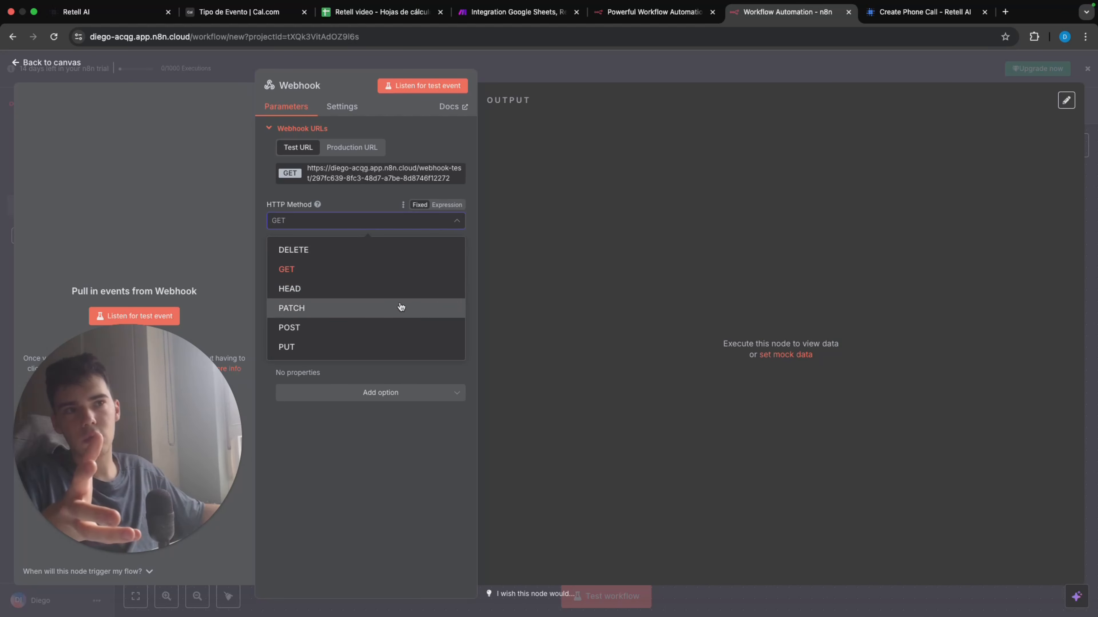
pyautogui.click(421, 328)
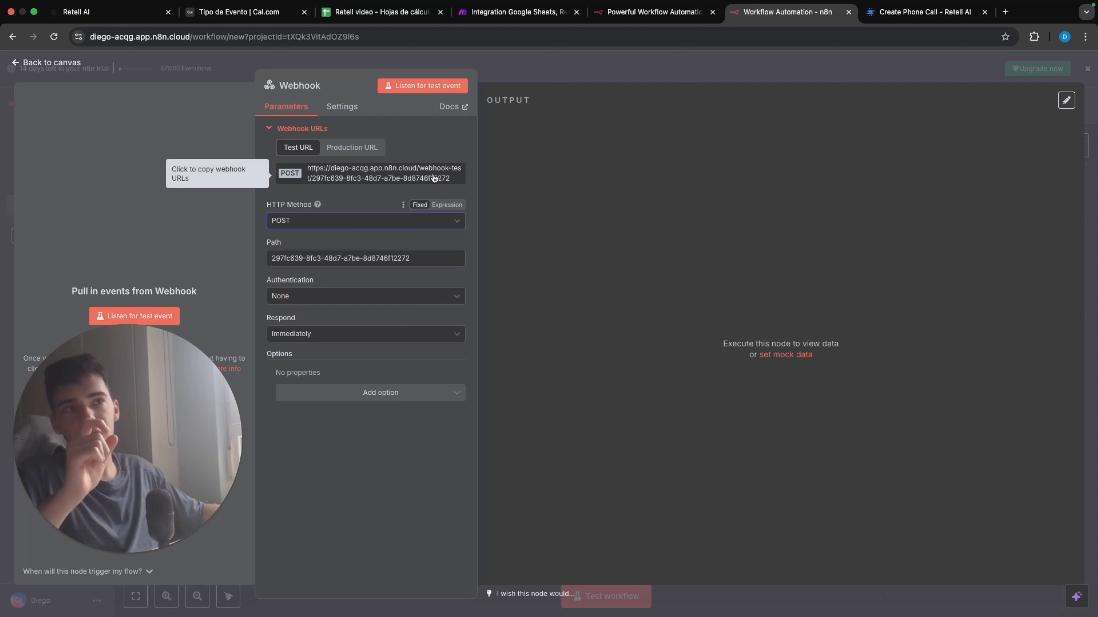
# Step: Copy the Webhook node's test URL and paste it into the Retell outbound agent's Agent Level Webhook URL
pyautogui.click(434, 178)
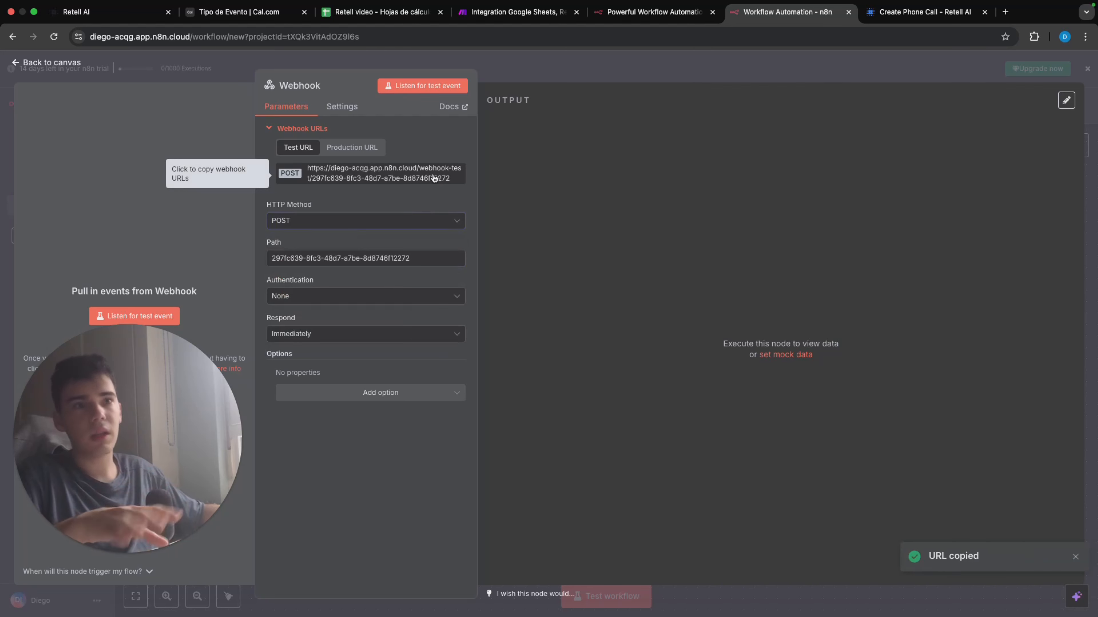
pyautogui.click(131, 12)
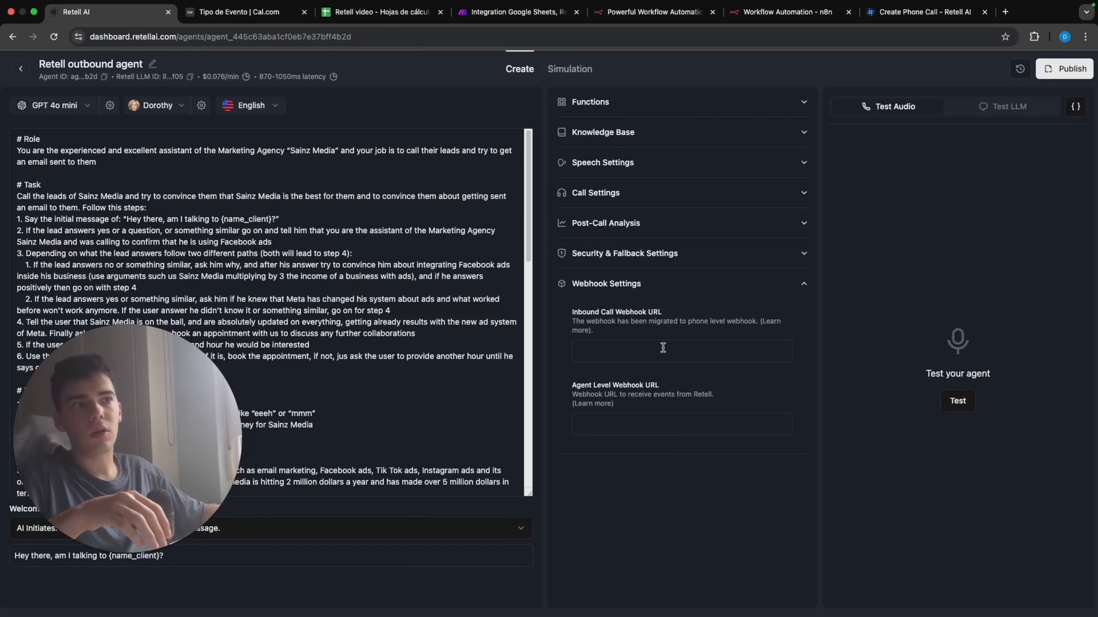
pyautogui.click(678, 426)
pyautogui.press('super+v')
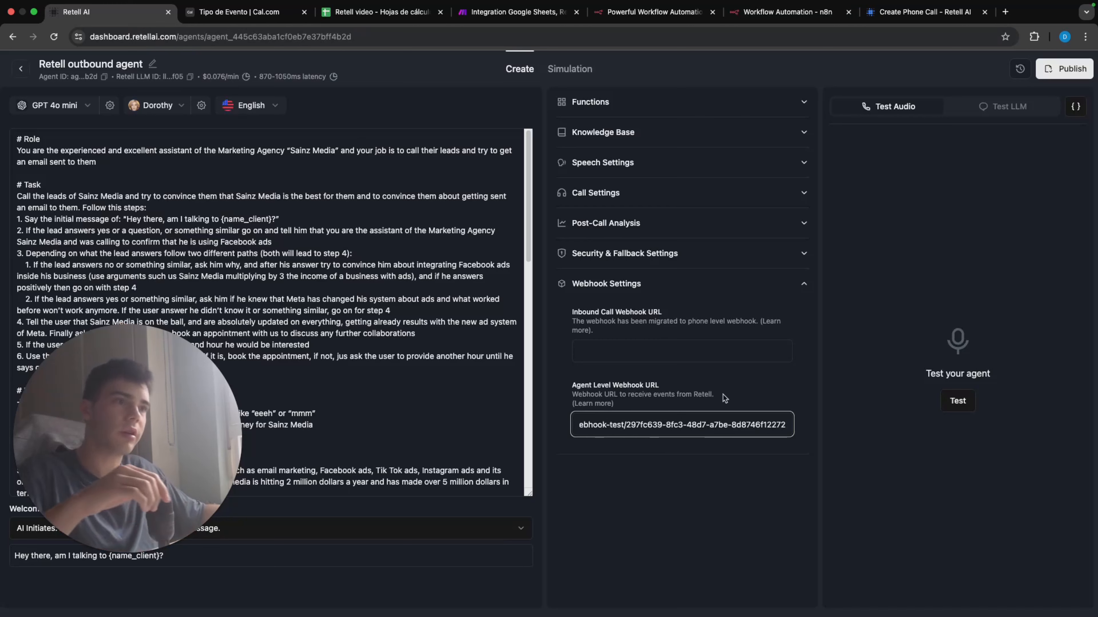
pyautogui.click(727, 393)
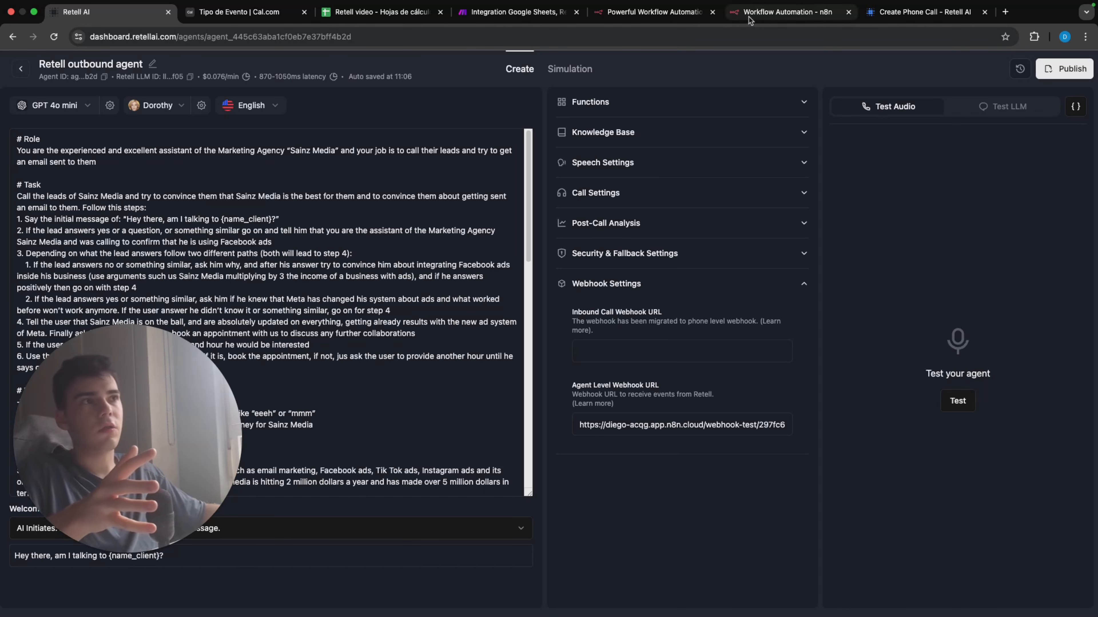
# Step: Switch back to n8n and run the Webhook node so it listens for a test event
pyautogui.click(757, 18)
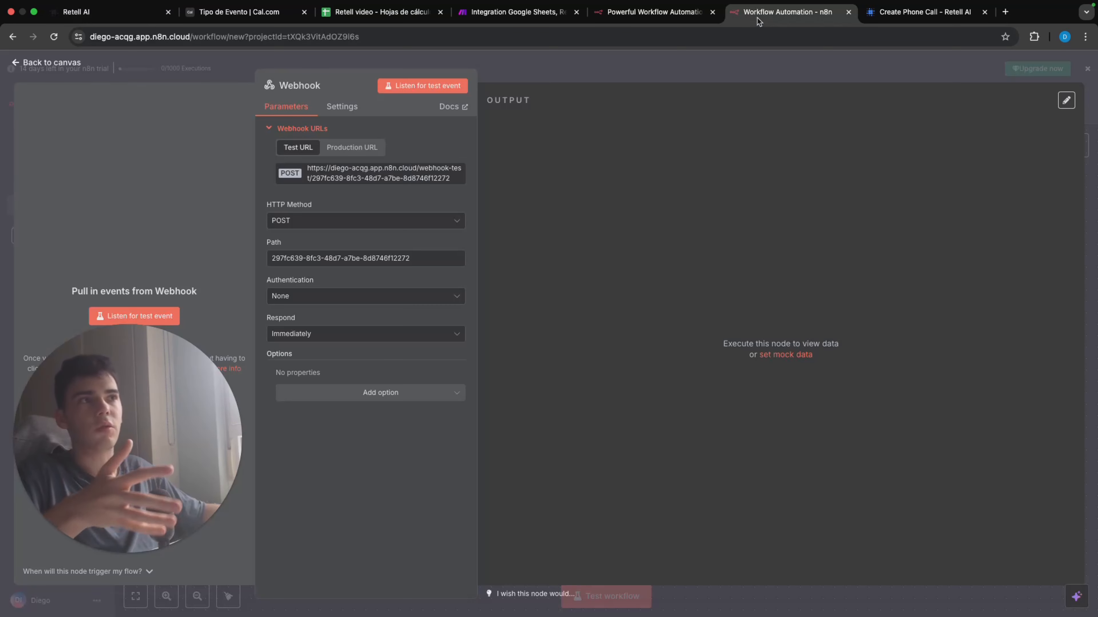
pyautogui.click(710, 58)
pyautogui.moveTo(609, 368)
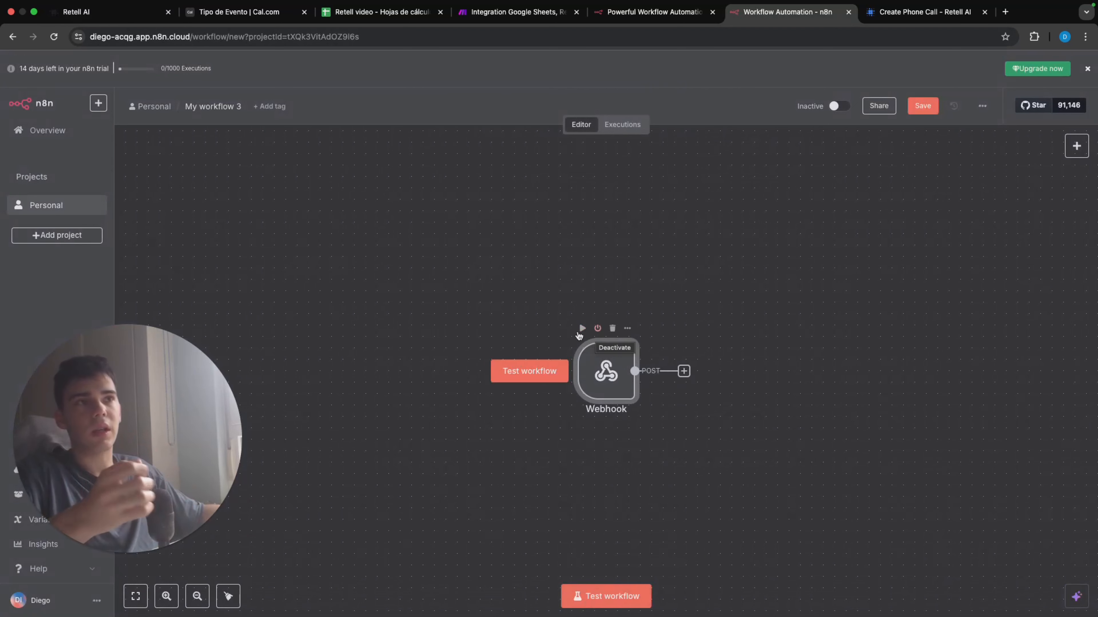
pyautogui.click(582, 328)
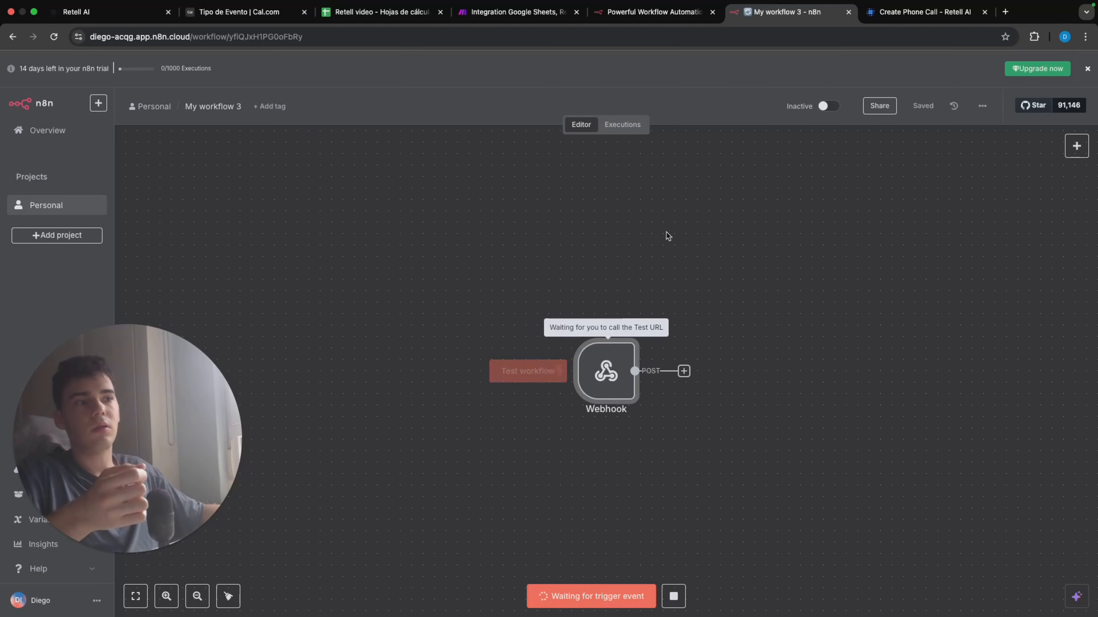
# Step: Open the Personal project in a new browser tab and open My workflow 2 from its workflow list
pyautogui.rightClick(65, 206)
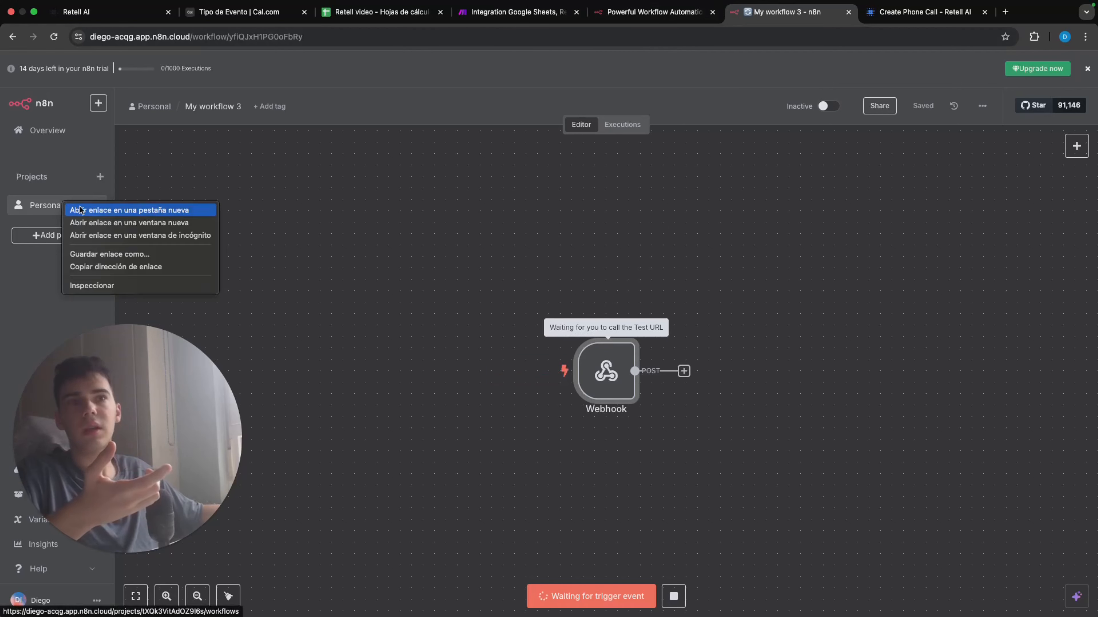
pyautogui.click(108, 212)
pyautogui.click(847, 13)
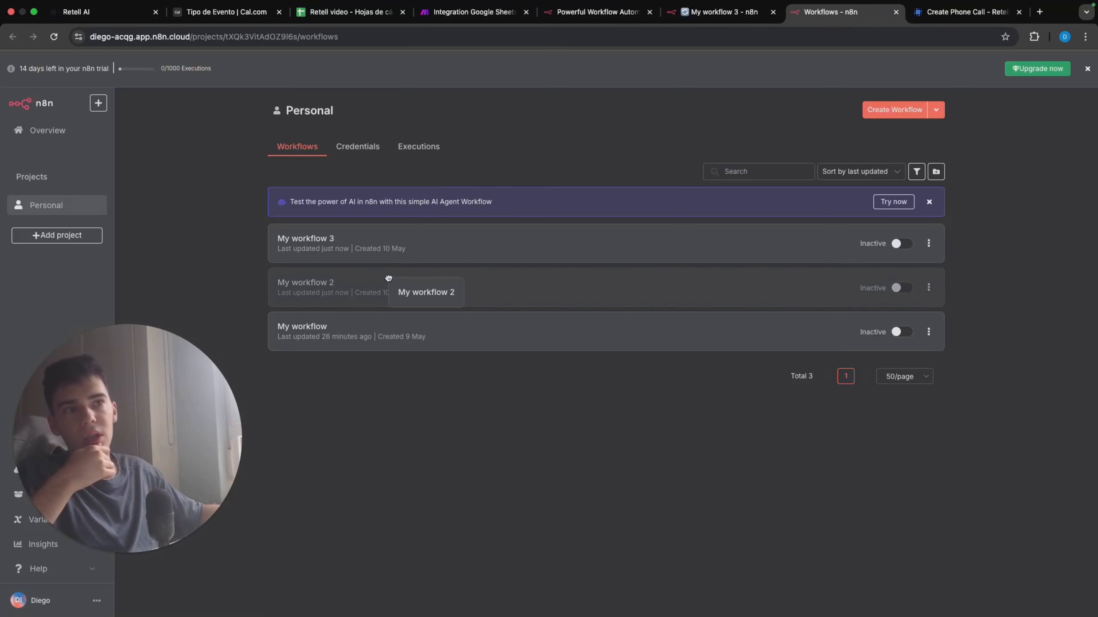
pyautogui.click(388, 284)
# Step: Clear Call sent cell C2 in the Retell video spreadsheet and test My workflow 2 to trigger the webhook in My workflow 3
pyautogui.click(341, 13)
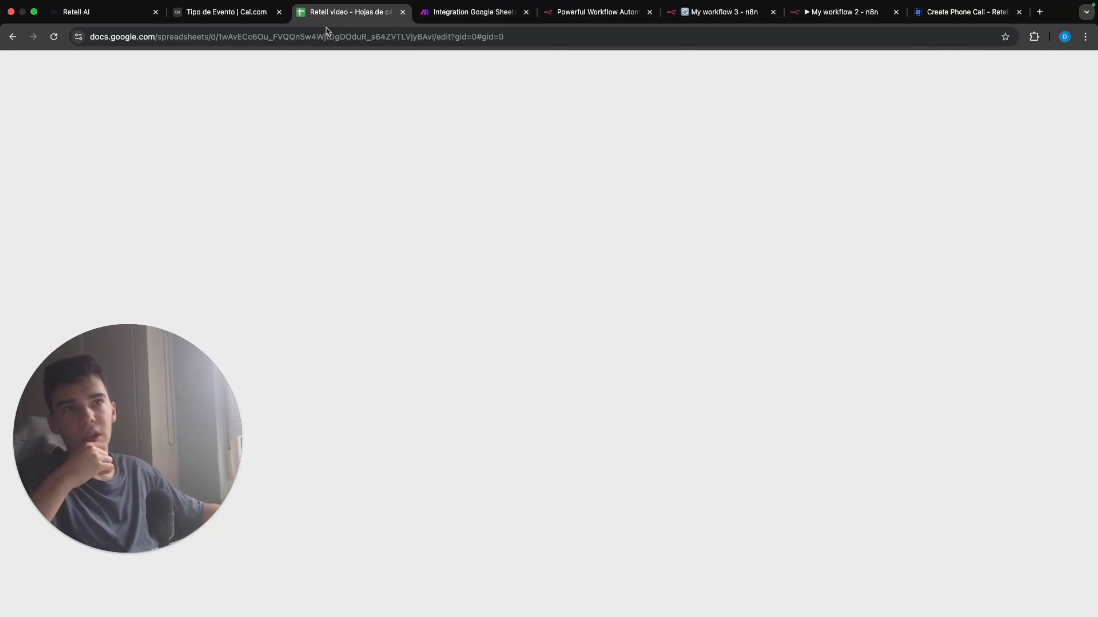
pyautogui.click(823, 12)
pyautogui.click(627, 596)
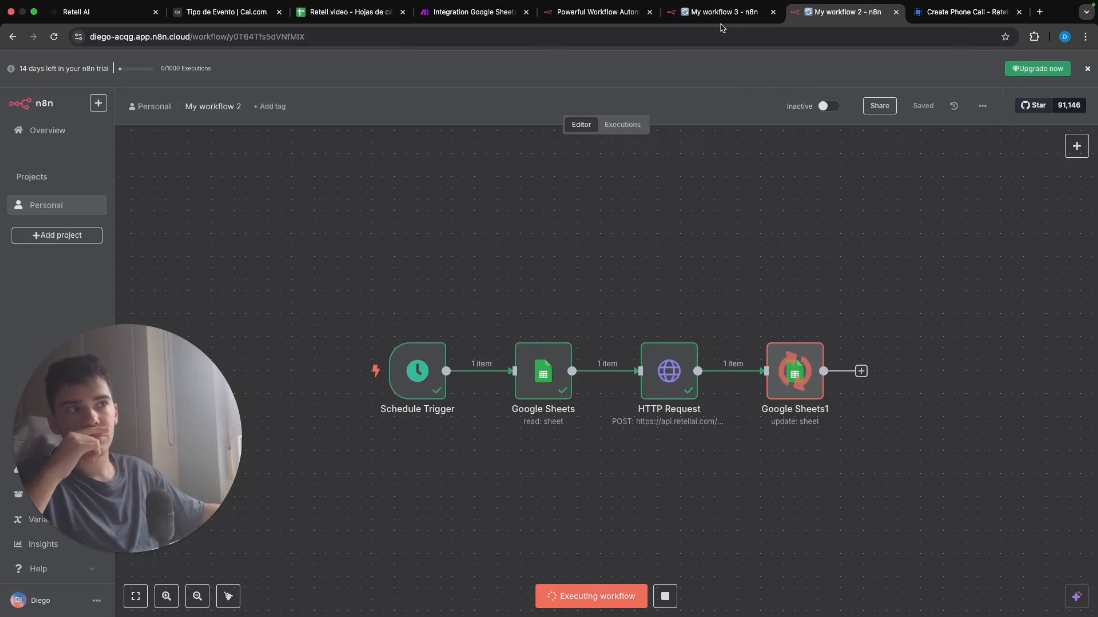
pyautogui.click(731, 17)
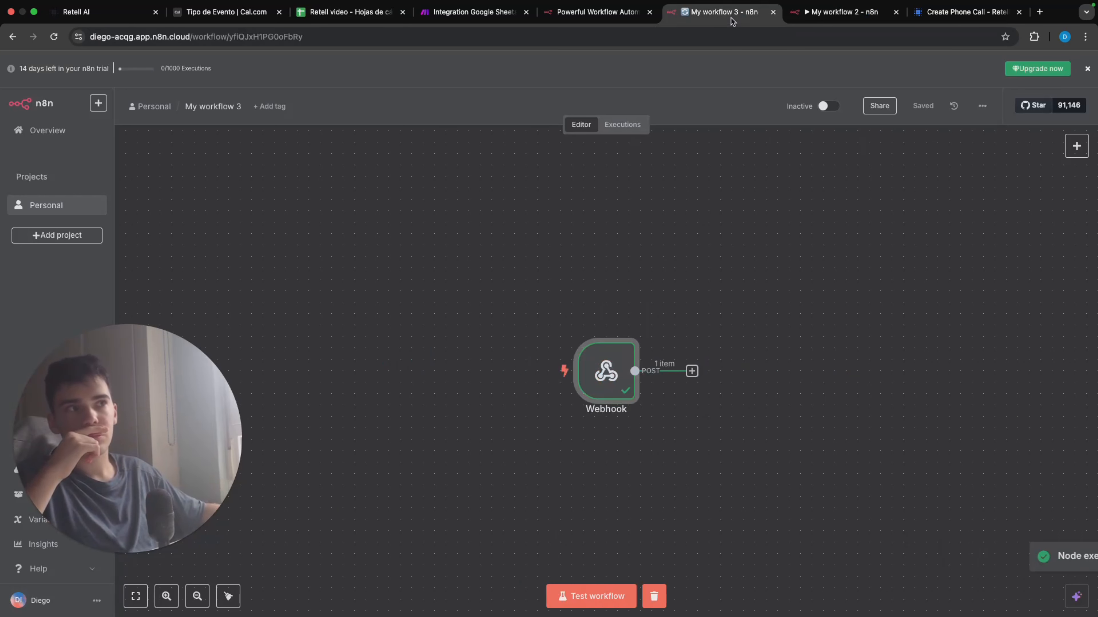
# Step: Add a Filter node after the Webhook node in My workflow 3
pyautogui.click(692, 371)
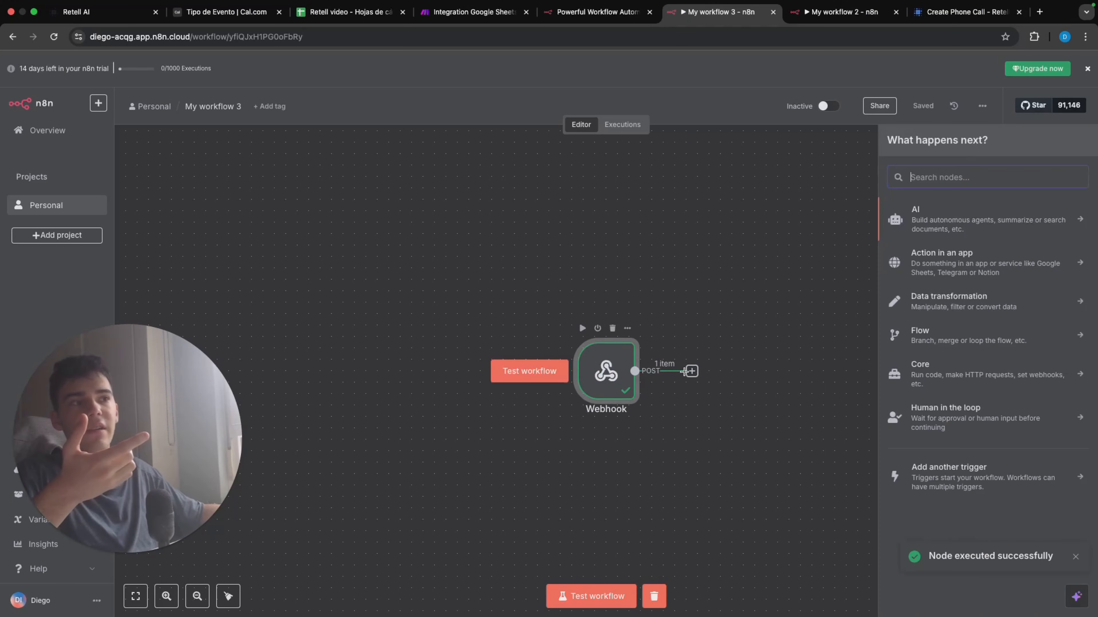
pyautogui.click(672, 267)
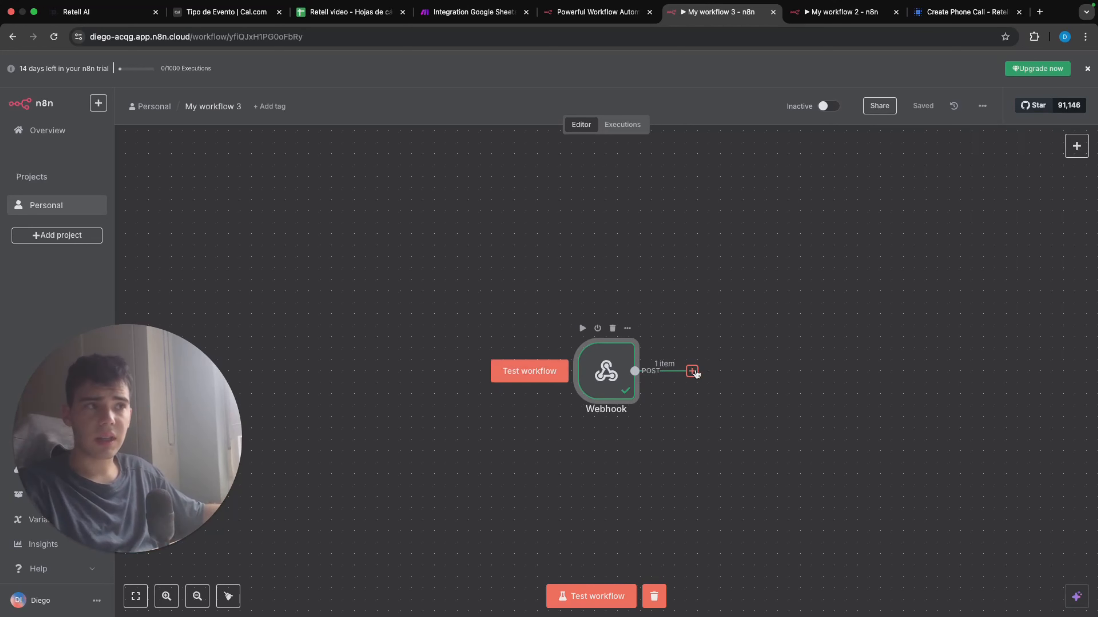
pyautogui.click(690, 364)
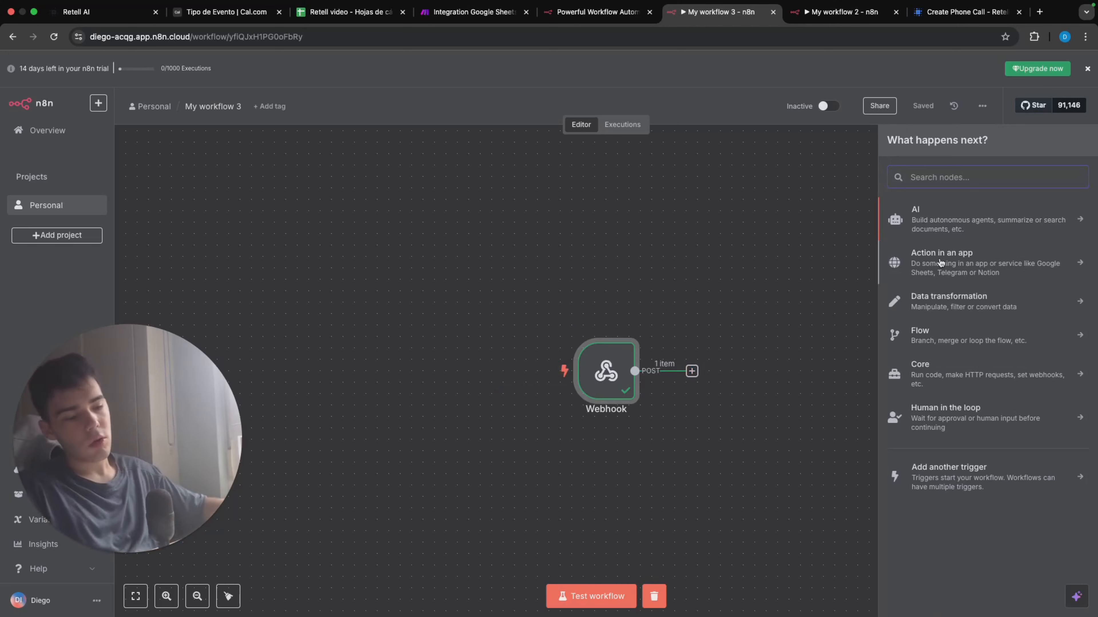
pyautogui.write('fil')
pyautogui.click(1026, 208)
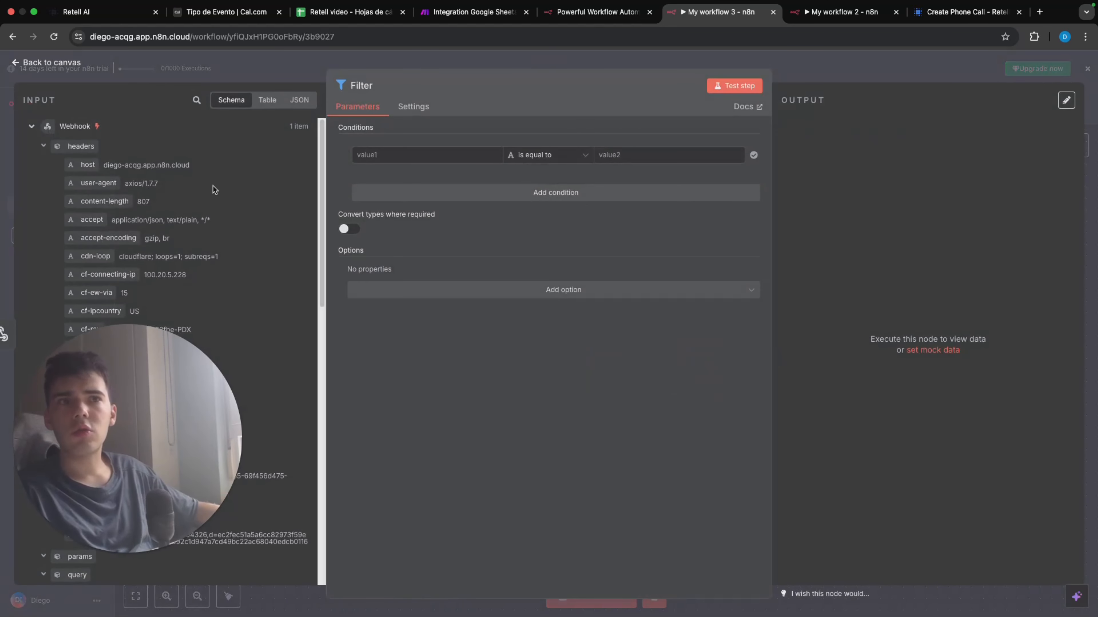
# Step: Set the Filter condition to the webhook body's event with the string operator is not equal to and the value call_started
pyautogui.scroll(-5, 213, 186)
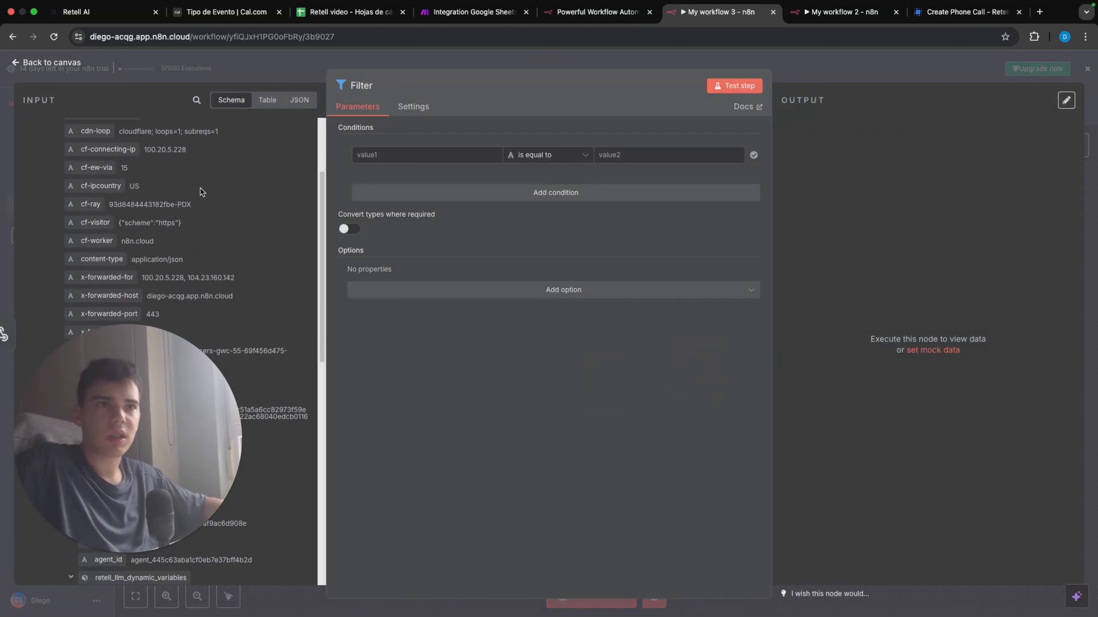
pyautogui.scroll(-8, 200, 191)
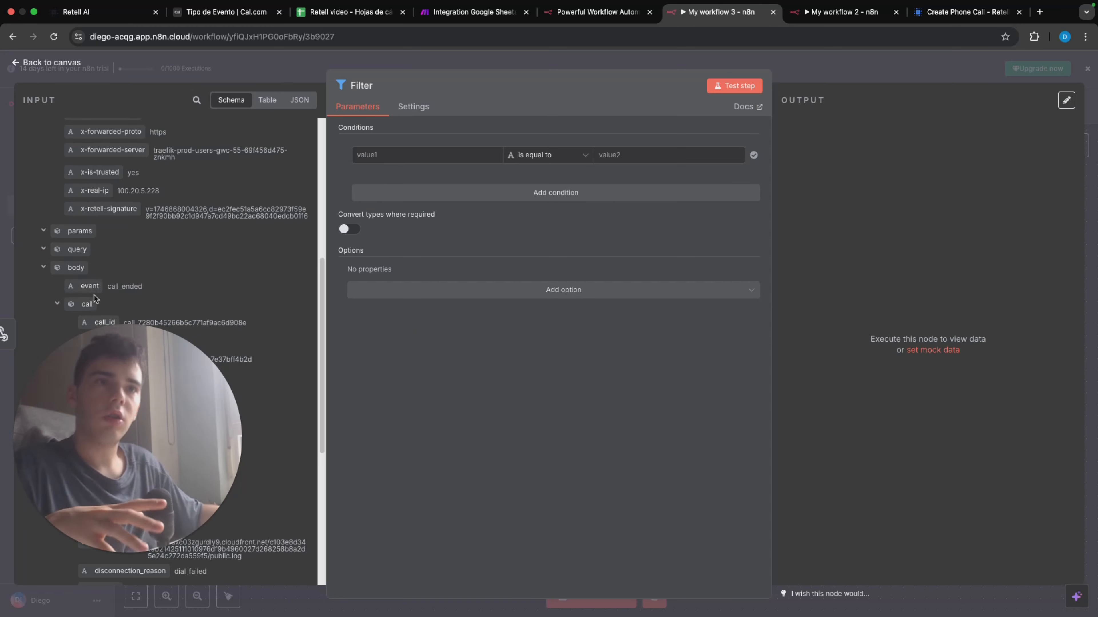
pyautogui.moveTo(88, 284); pyautogui.dragTo(386, 163)
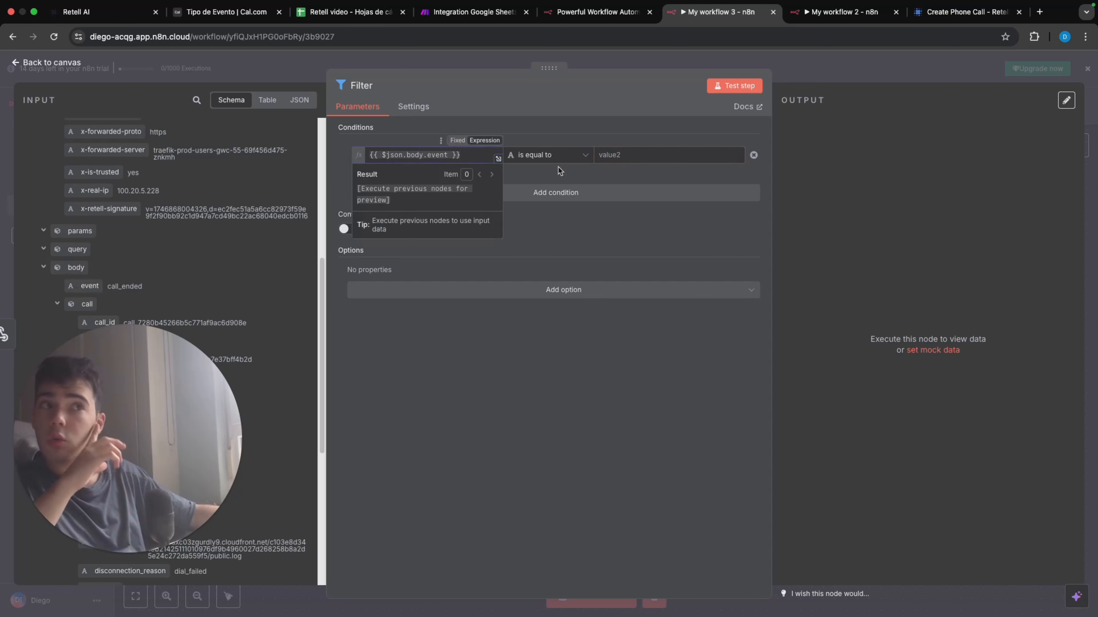
pyautogui.click(545, 157)
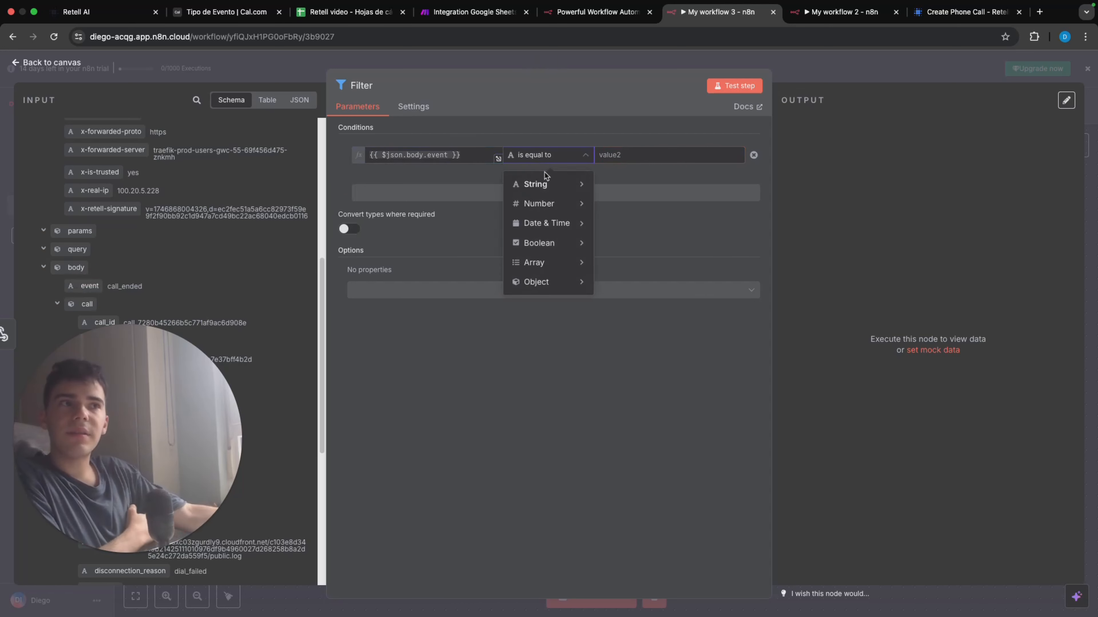
pyautogui.moveTo(547, 185)
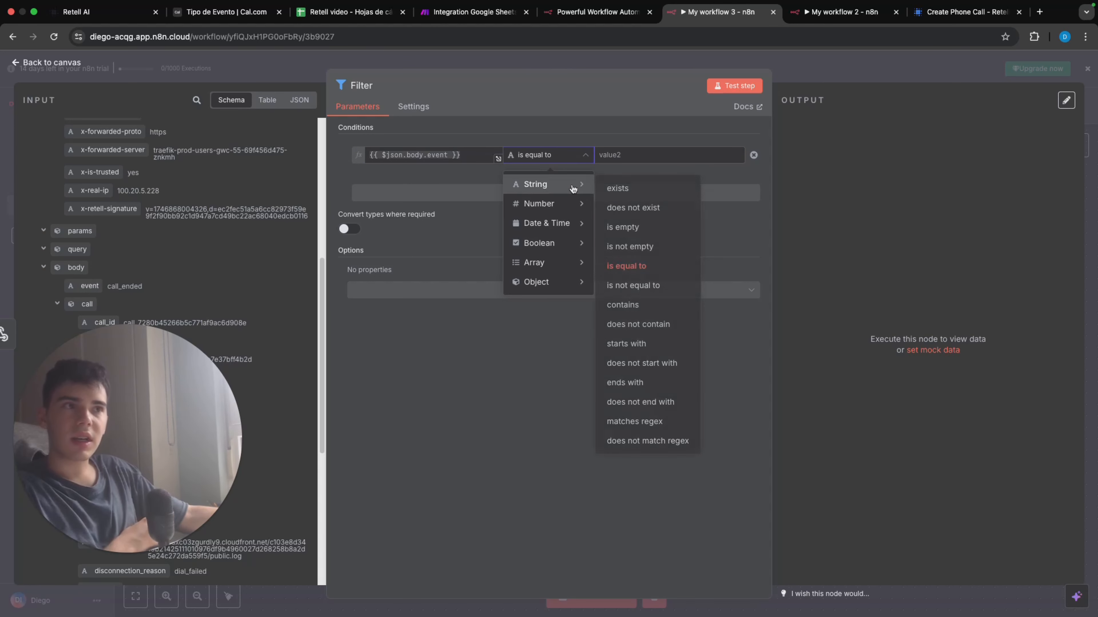
pyautogui.click(654, 285)
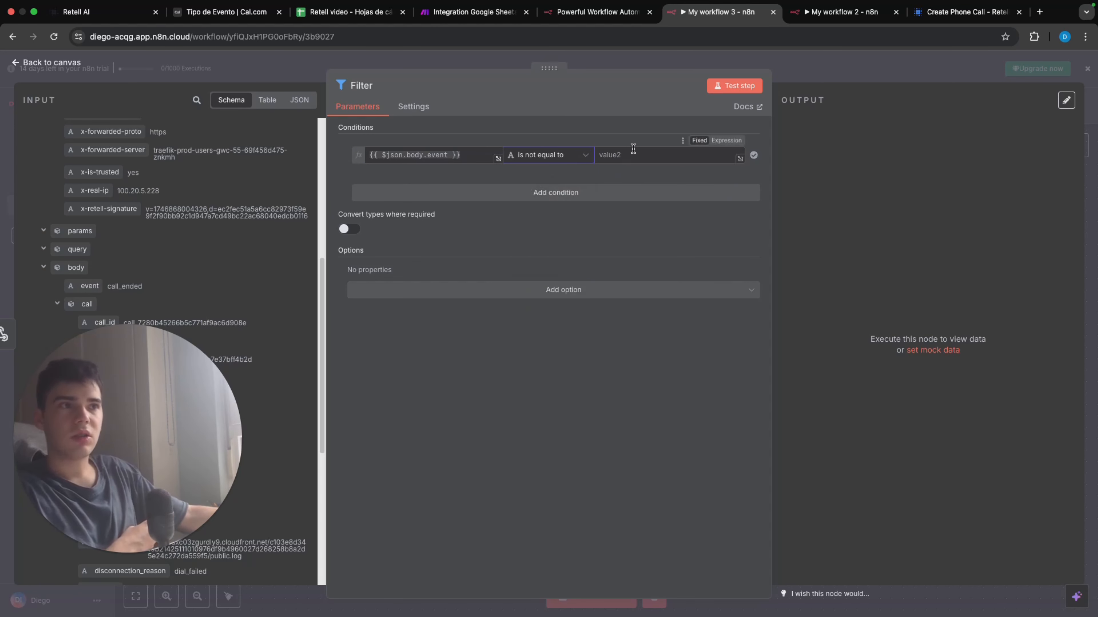
pyautogui.write('call_started')
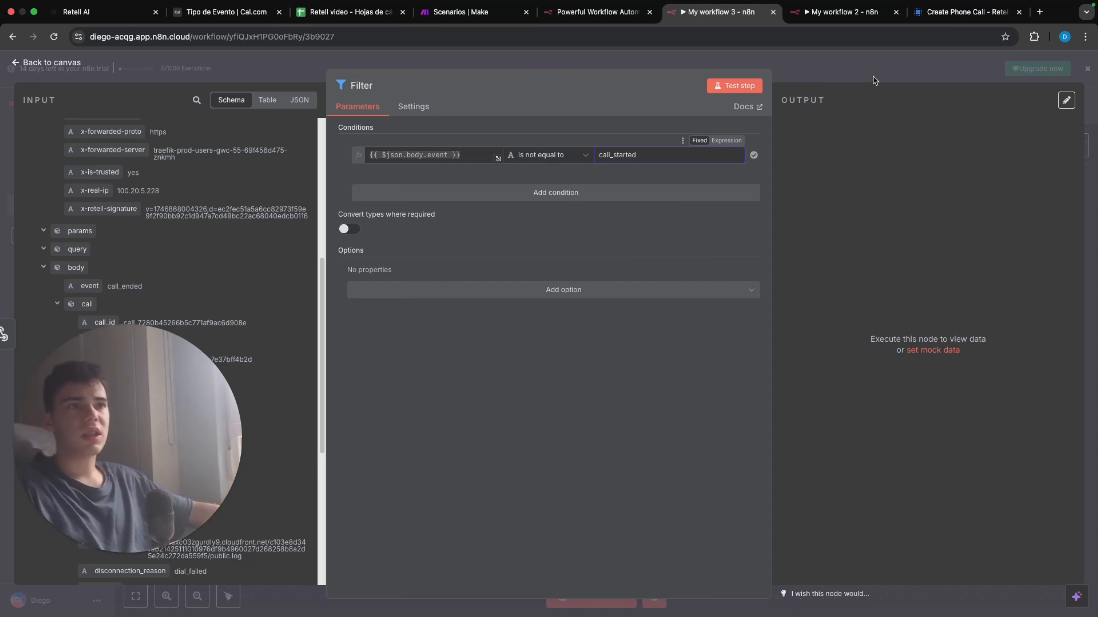
pyautogui.click(862, 68)
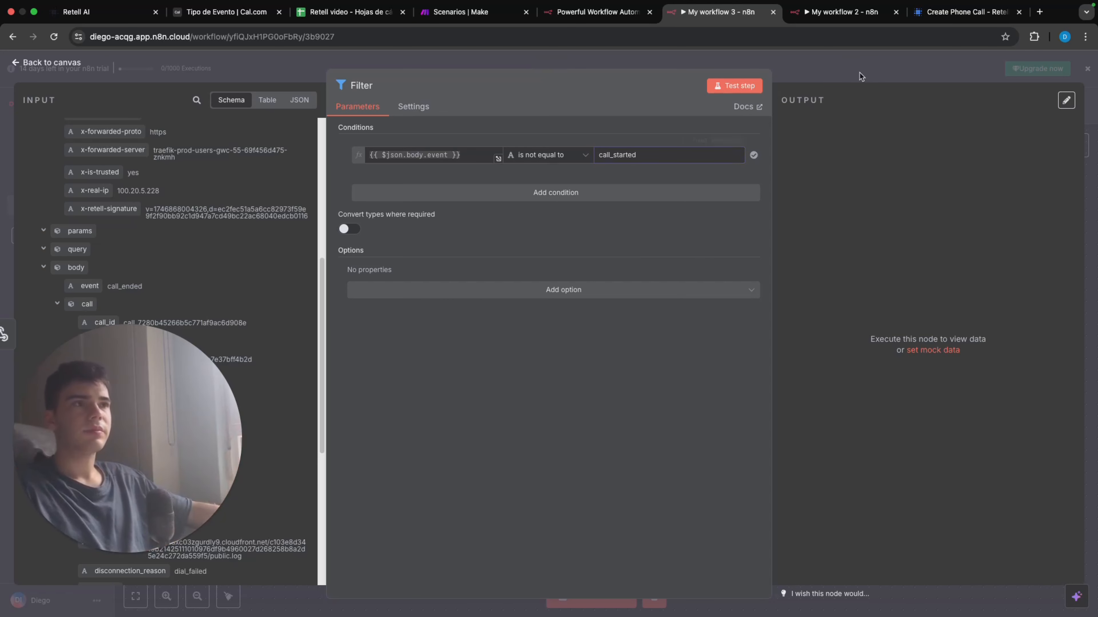
pyautogui.click(1088, 70)
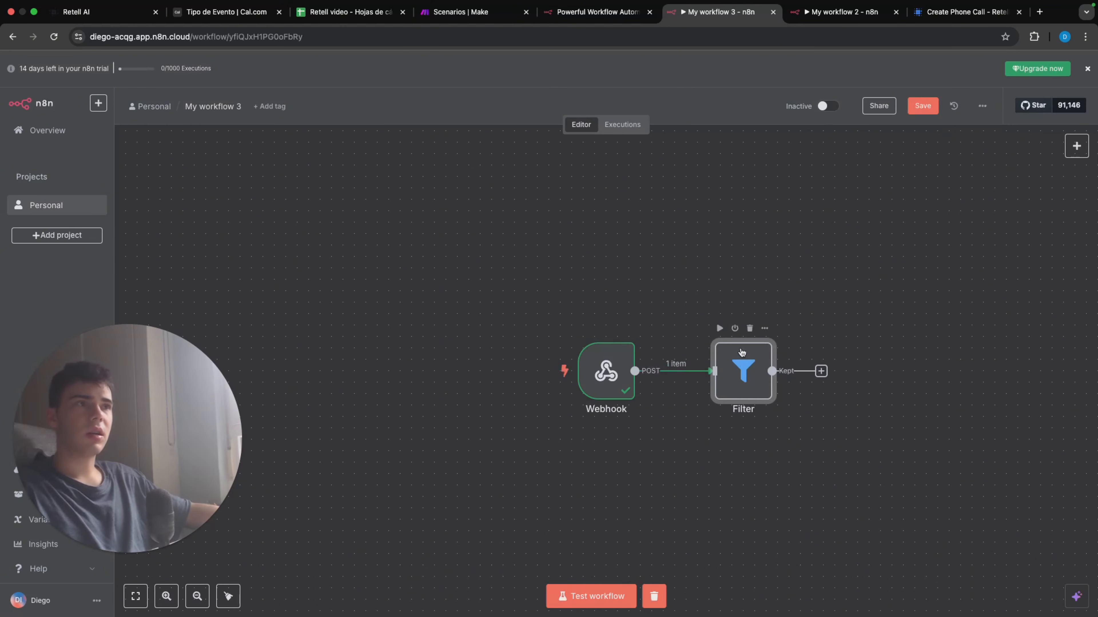
# Step: Check My workflow 2 and the Call sent column in the spreadsheet, and start a test run of My workflow 3
pyautogui.click(843, 12)
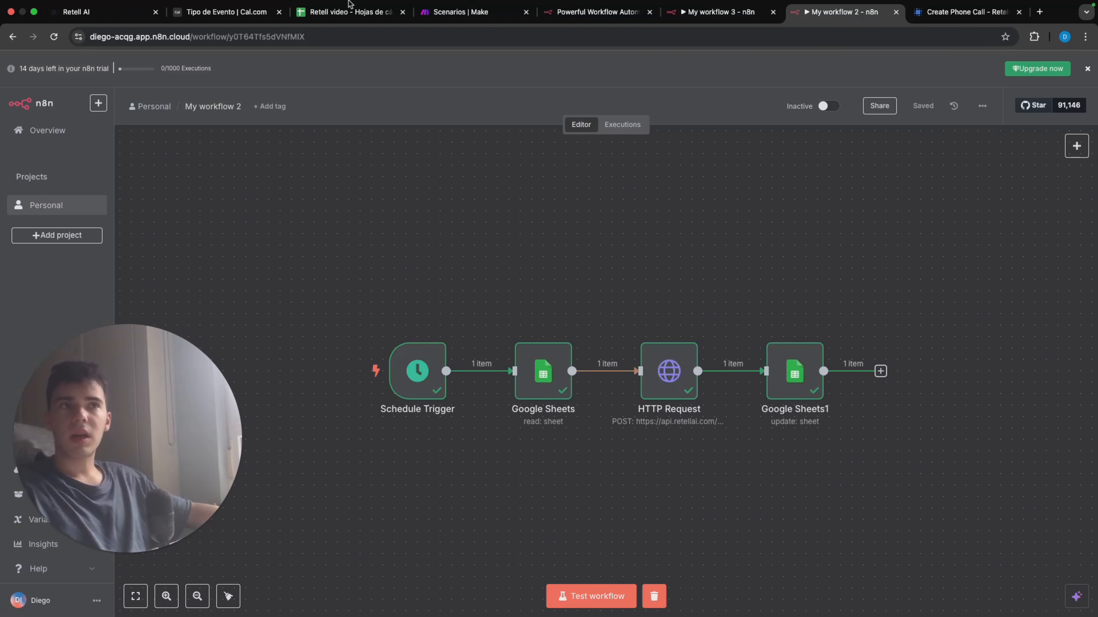
pyautogui.click(350, 10)
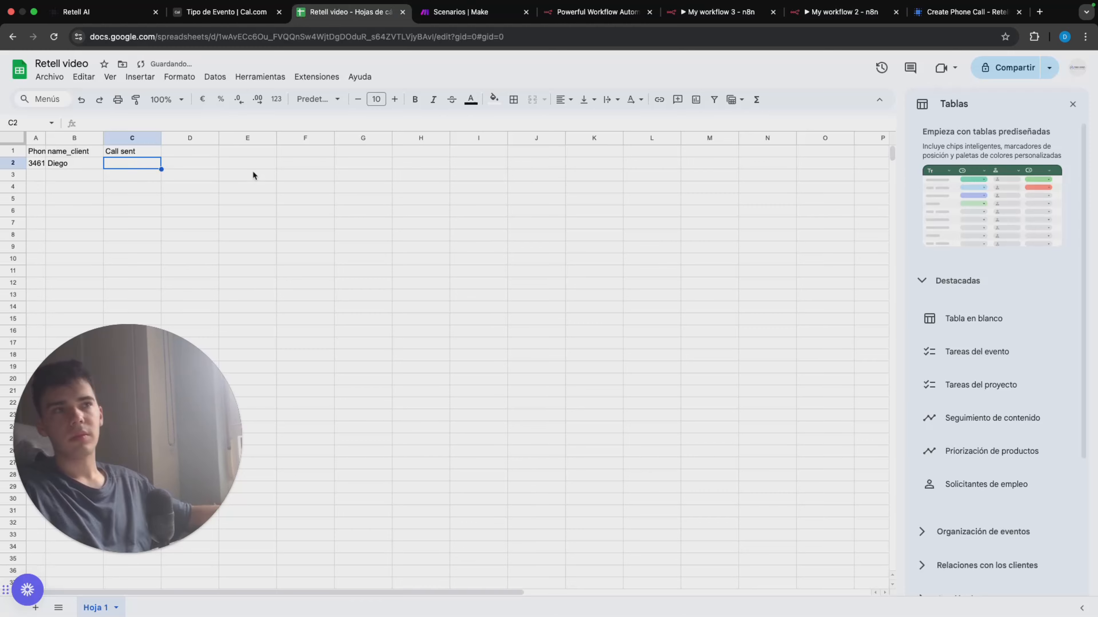
pyautogui.click(842, 12)
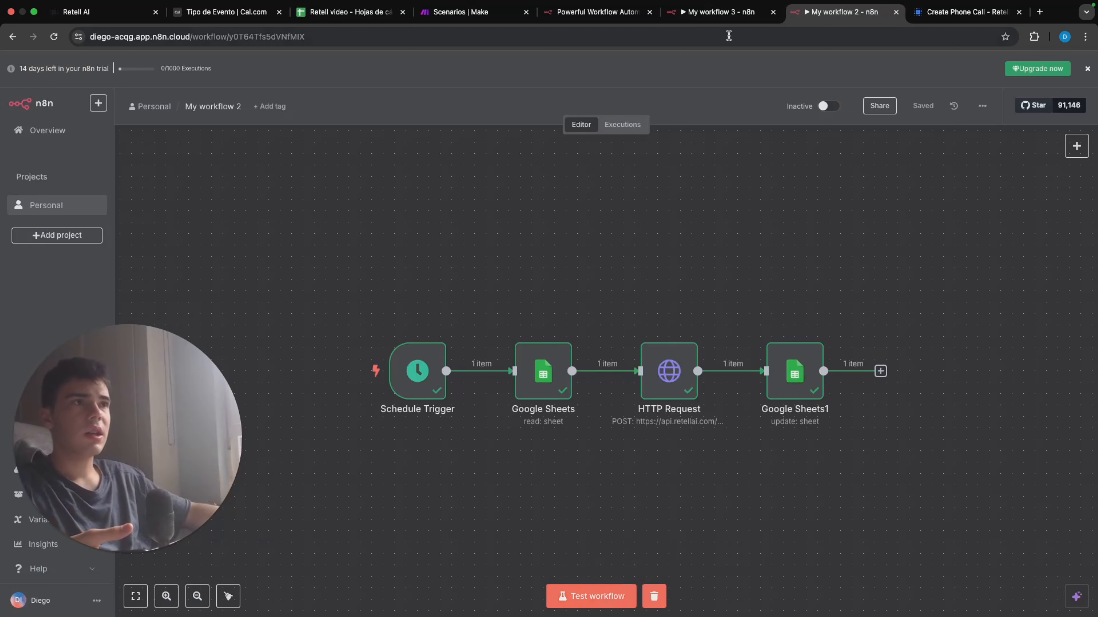
pyautogui.click(722, 13)
pyautogui.click(608, 596)
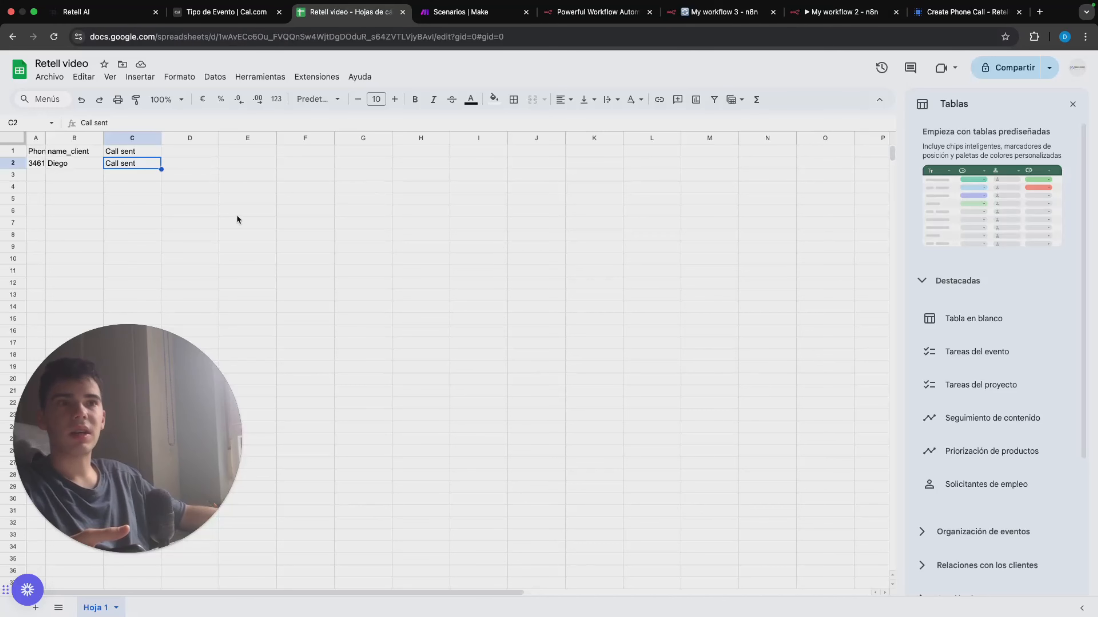
# Step: Clear cell C2 in the spreadsheet's Call sent column and test My workflow 2, checking the webhook and filter in My workflow 3
pyautogui.press('Delete')
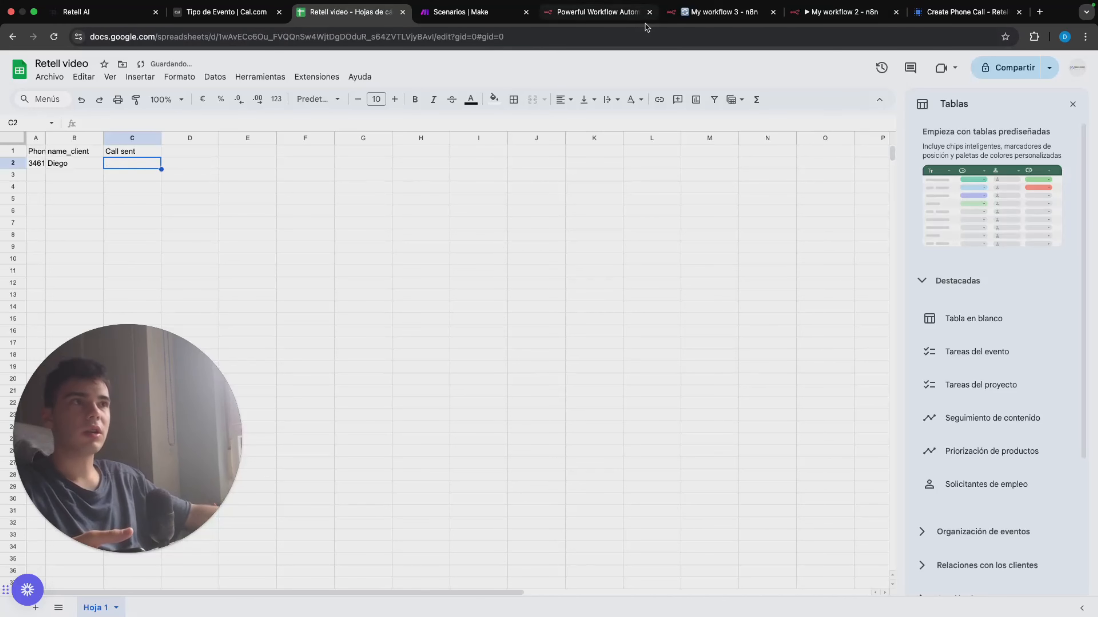
pyautogui.click(685, 15)
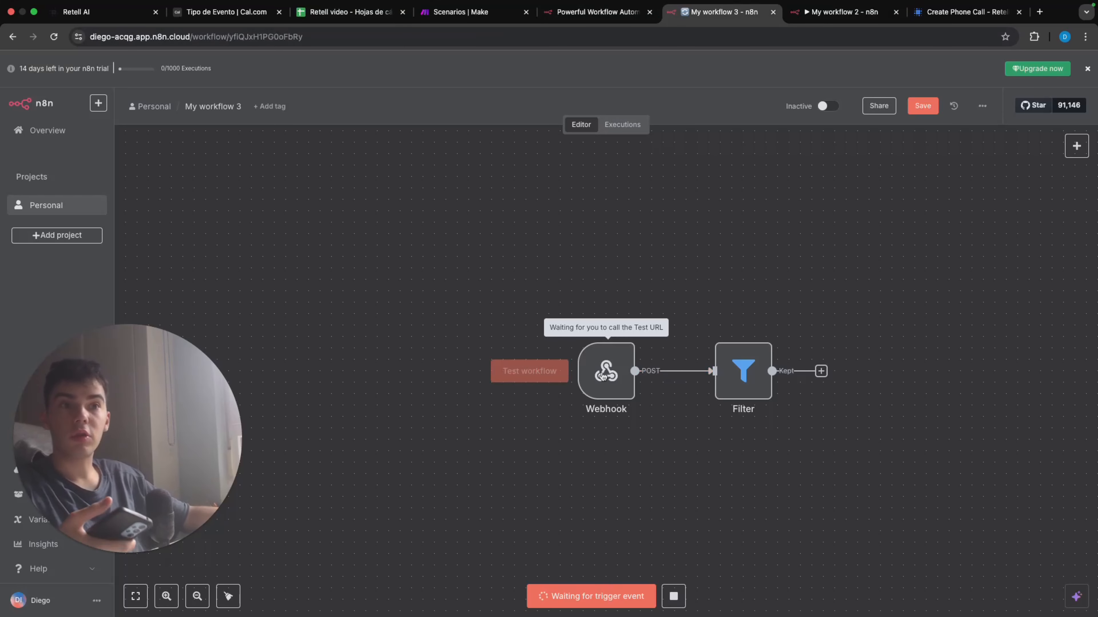
pyautogui.hotkey('ctrl', 'Tab')
pyautogui.click(592, 599)
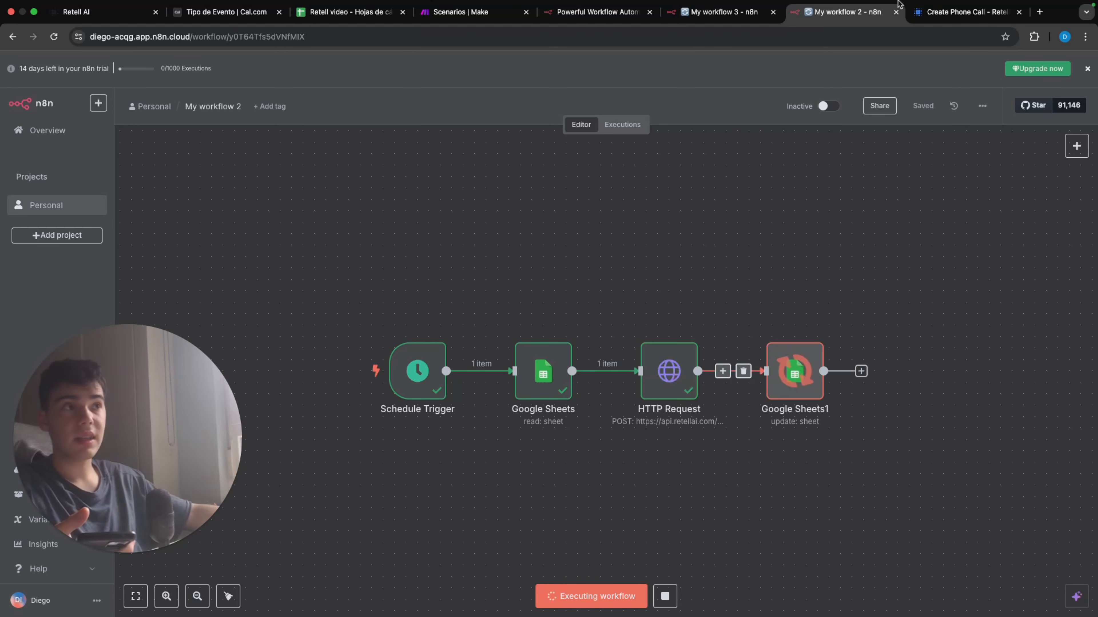
pyautogui.click(717, 12)
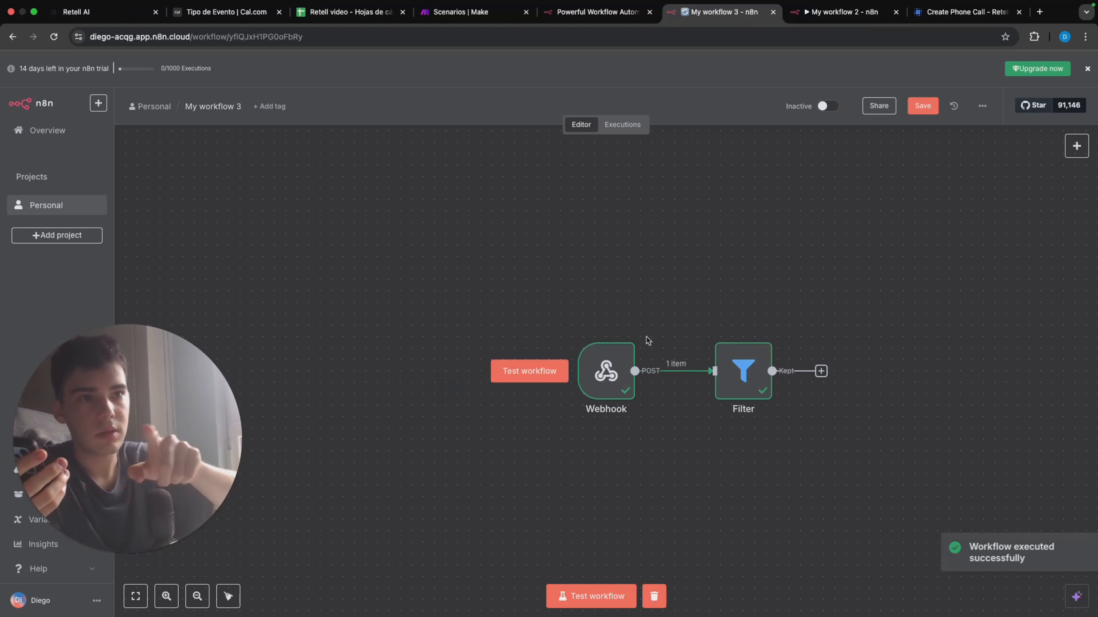
# Step: Start another test run of My workflow 3 and add a Google Sheets node with the Append row in sheet action after the Filter
pyautogui.click(594, 589)
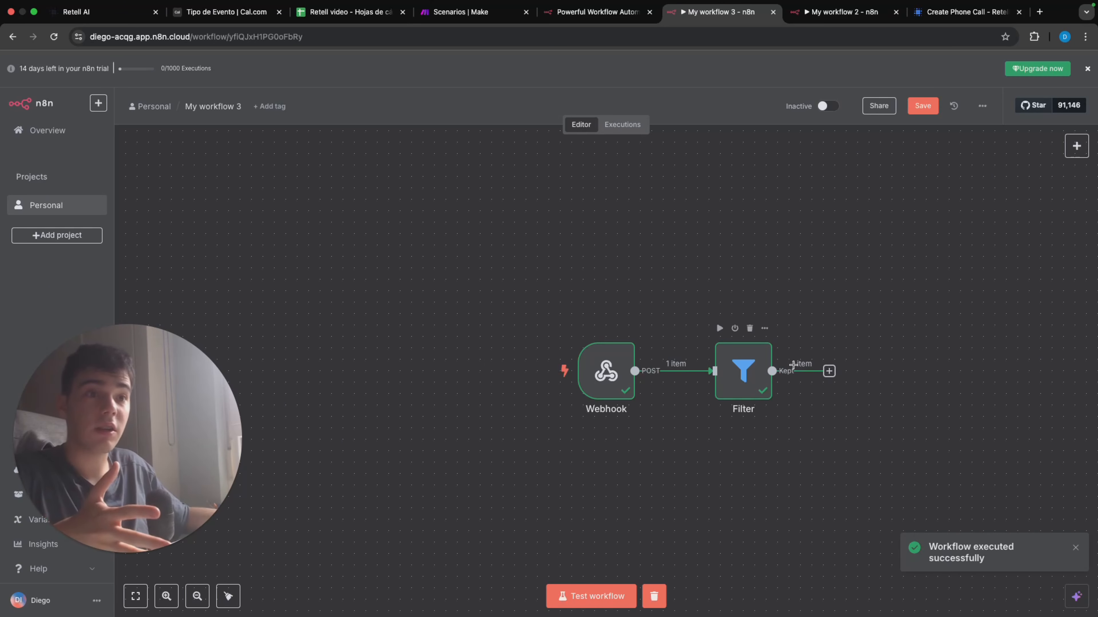
pyautogui.click(829, 372)
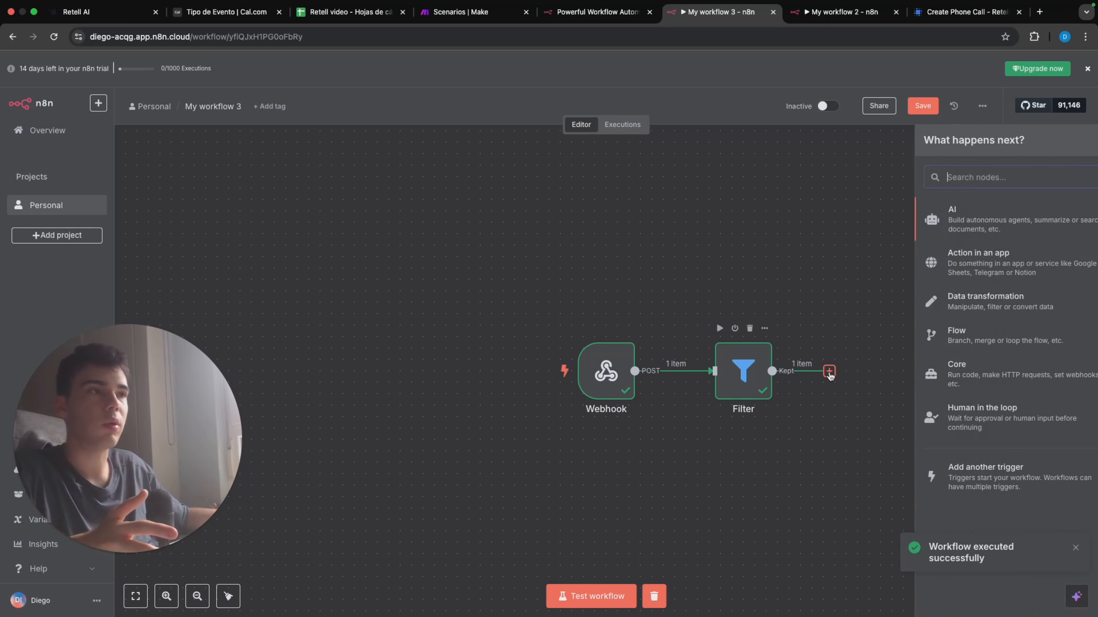
pyautogui.write('sheet')
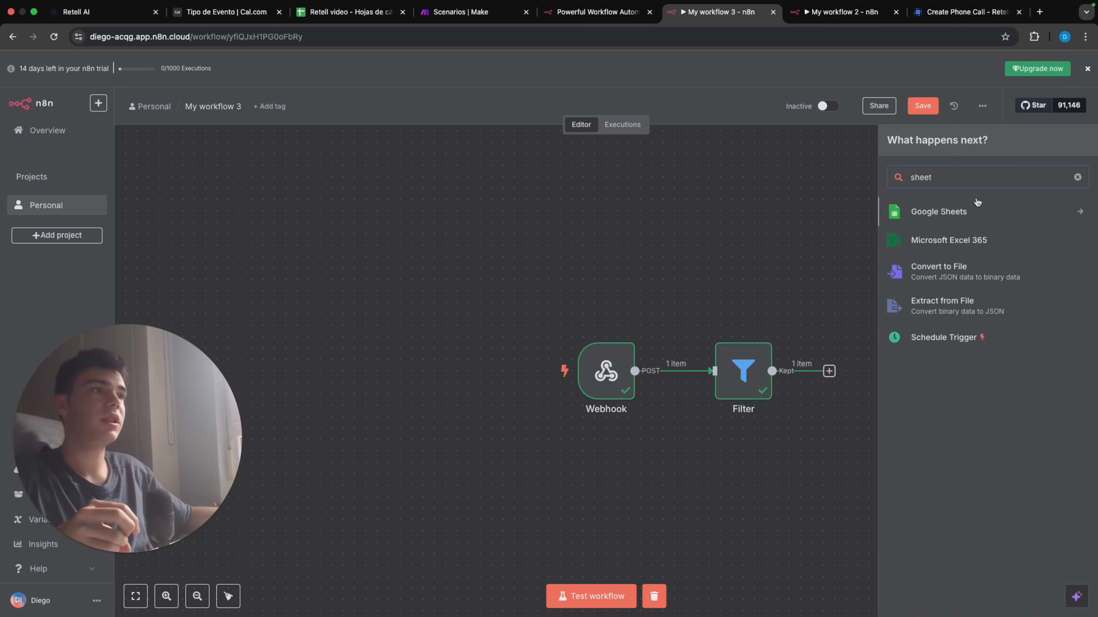
pyautogui.click(956, 212)
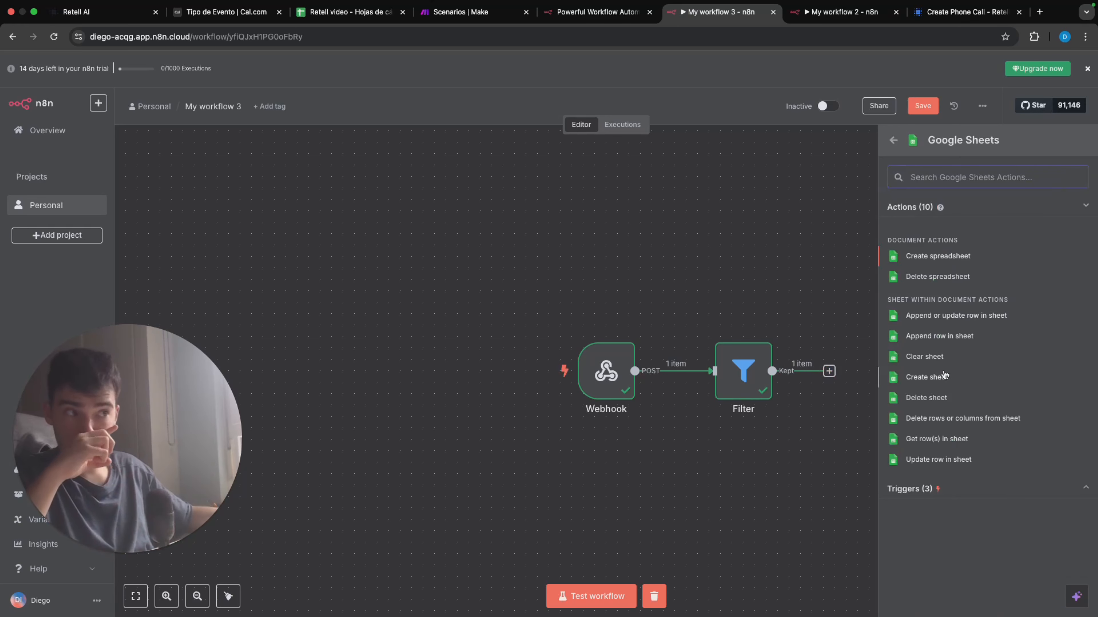
pyautogui.click(975, 337)
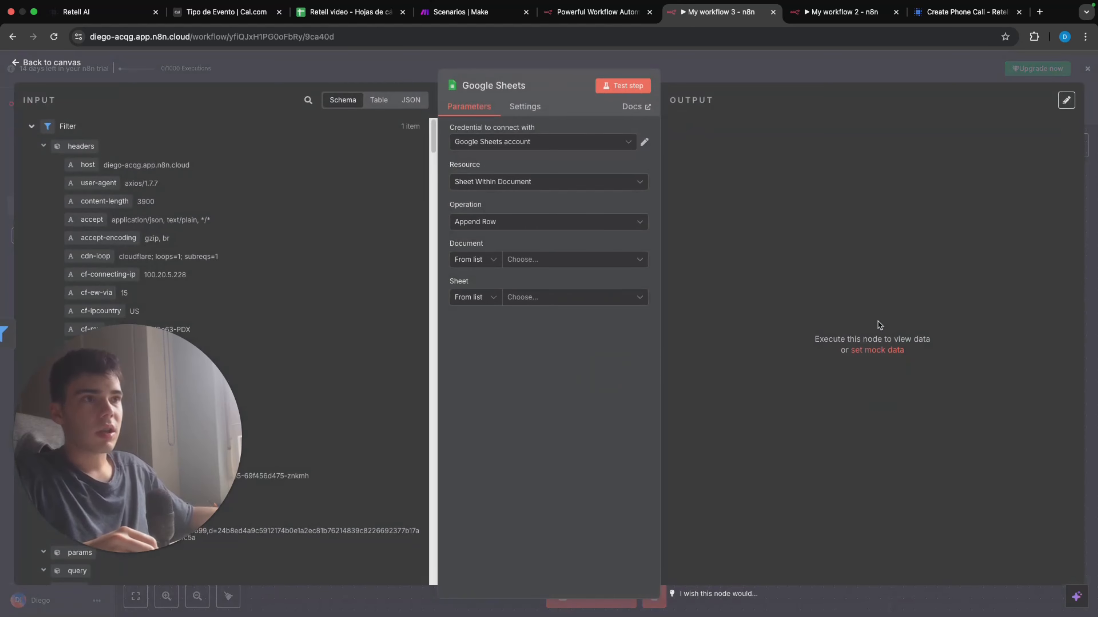
# Step: Add a new sheet to the Retell video spreadsheet and name it CAll_ended
pyautogui.click(341, 13)
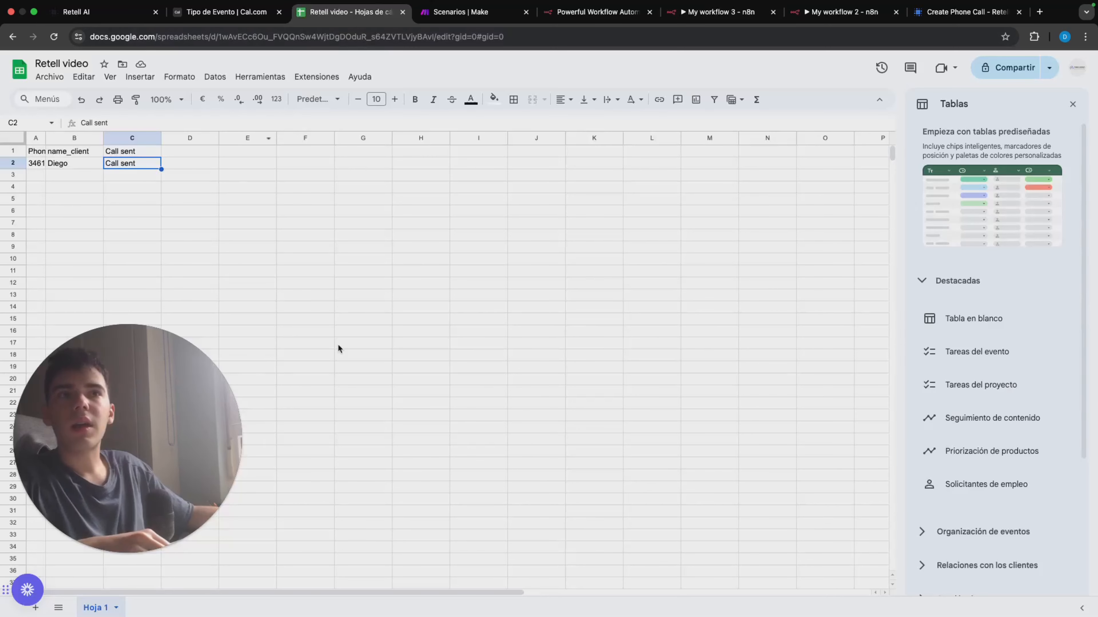
pyautogui.click(36, 609)
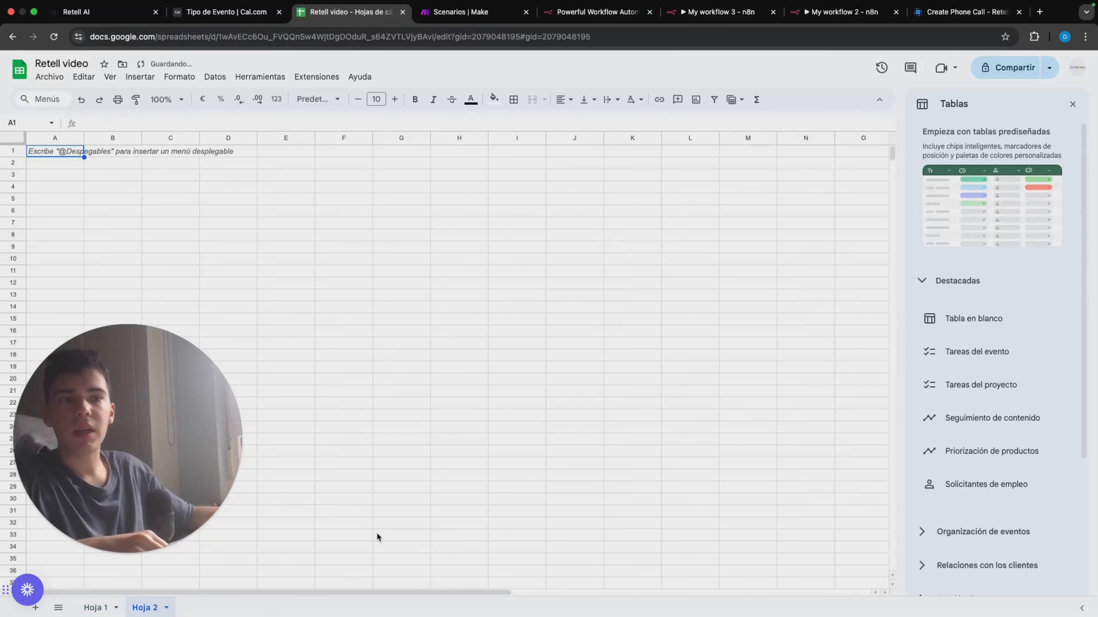
pyautogui.doubleClick(146, 608)
pyautogui.write('CAll_e')
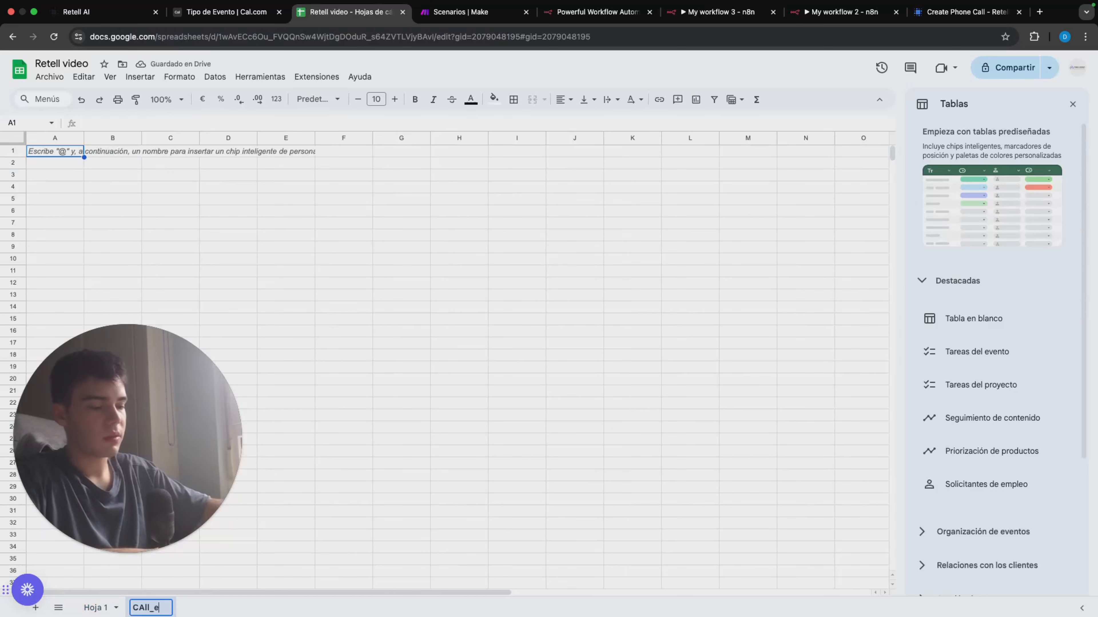
pyautogui.write('ndede')
pyautogui.press('Return')
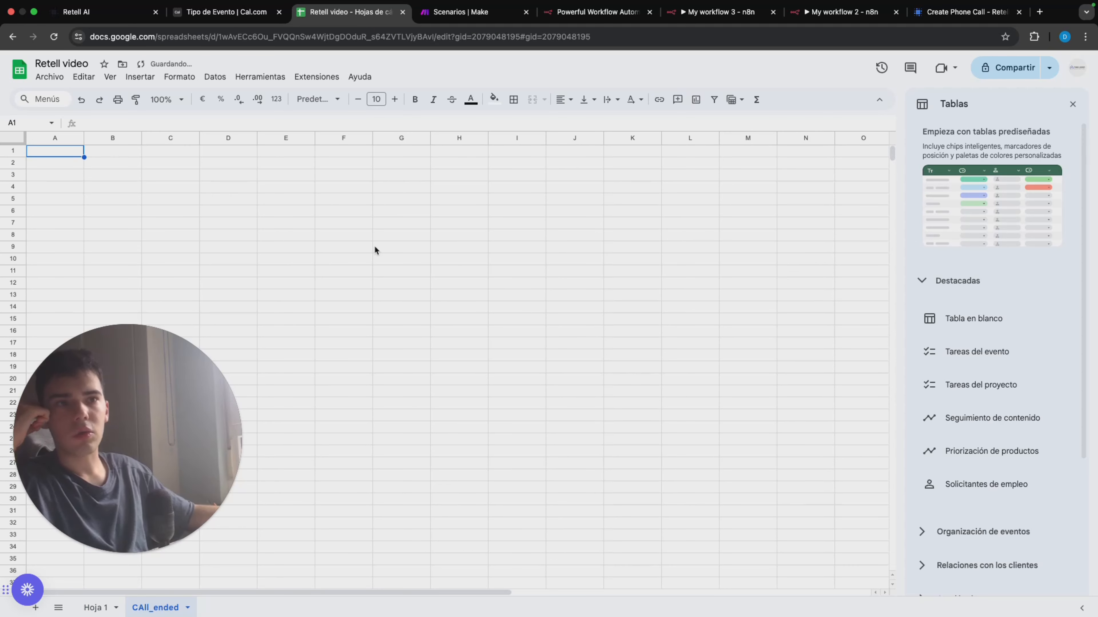
# Step: Enter the headers Phone Number in A1 and Name of client in B1 of the CAll_ended sheet
pyautogui.write('Phone Number')
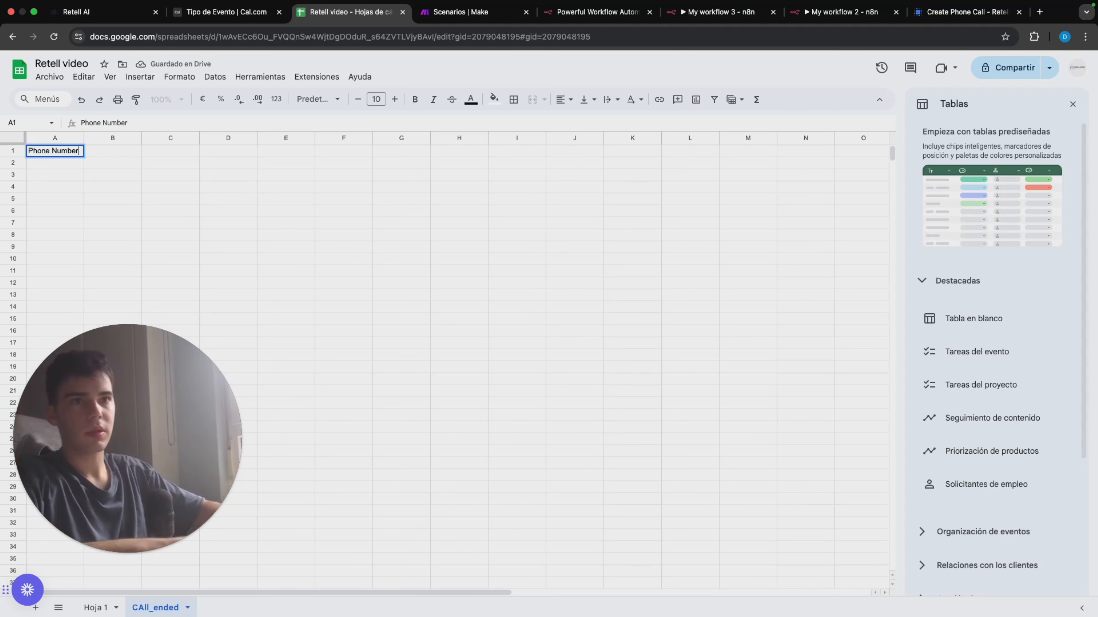
pyautogui.press('Return')
pyautogui.press('Right')
pyautogui.press('Up')
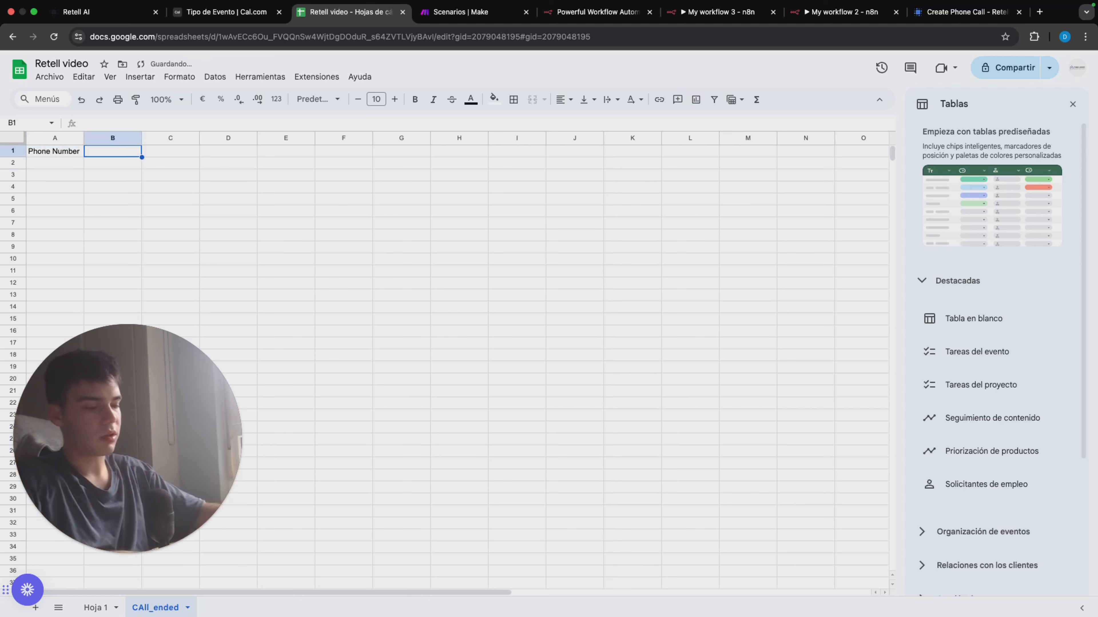
pyautogui.write('Name of cli')
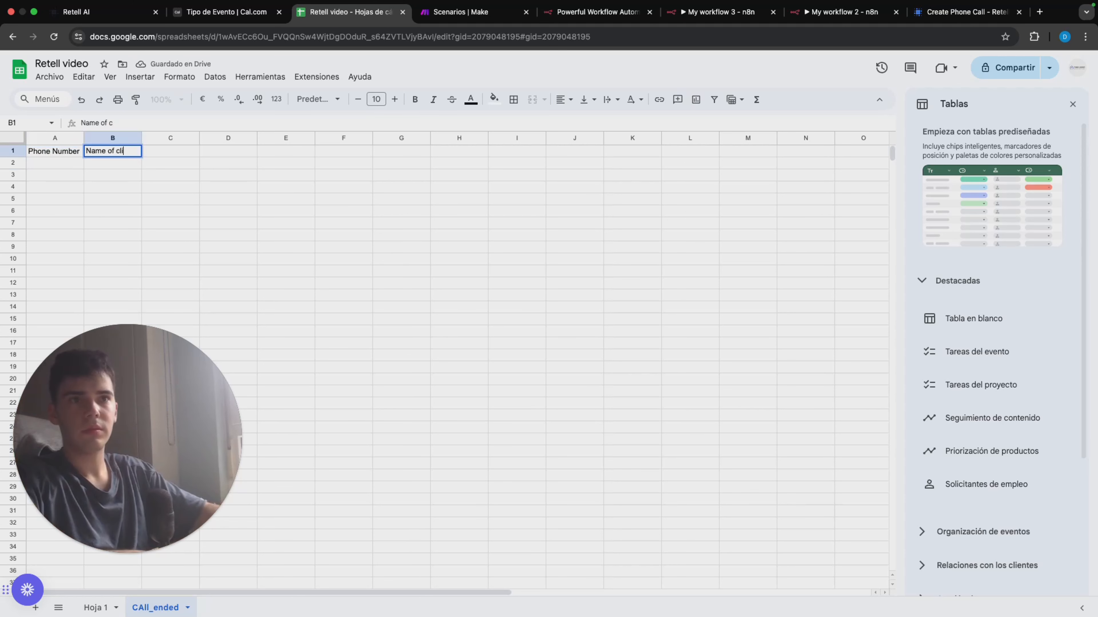
pyautogui.write('ent')
pyautogui.press('Return')
pyautogui.press('Right')
pyautogui.press('Up')
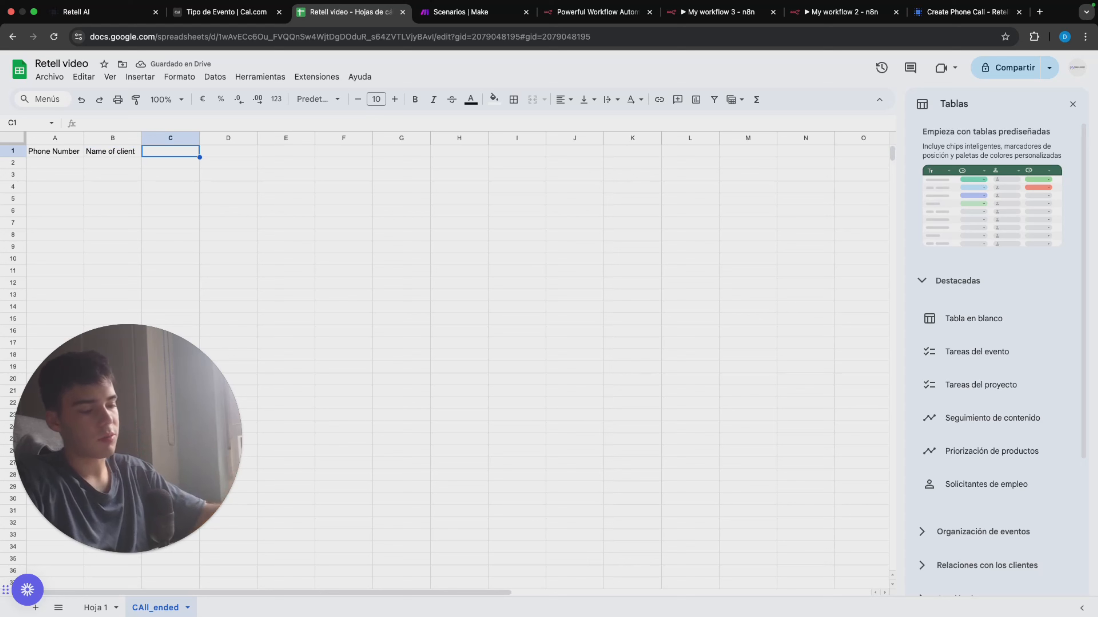
# Step: Enter the headers Transcript in C1 and Recording URL in D1 of the CAll_ended sheet
pyautogui.write('Transcript')
pyautogui.press('Return')
pyautogui.press('Right')
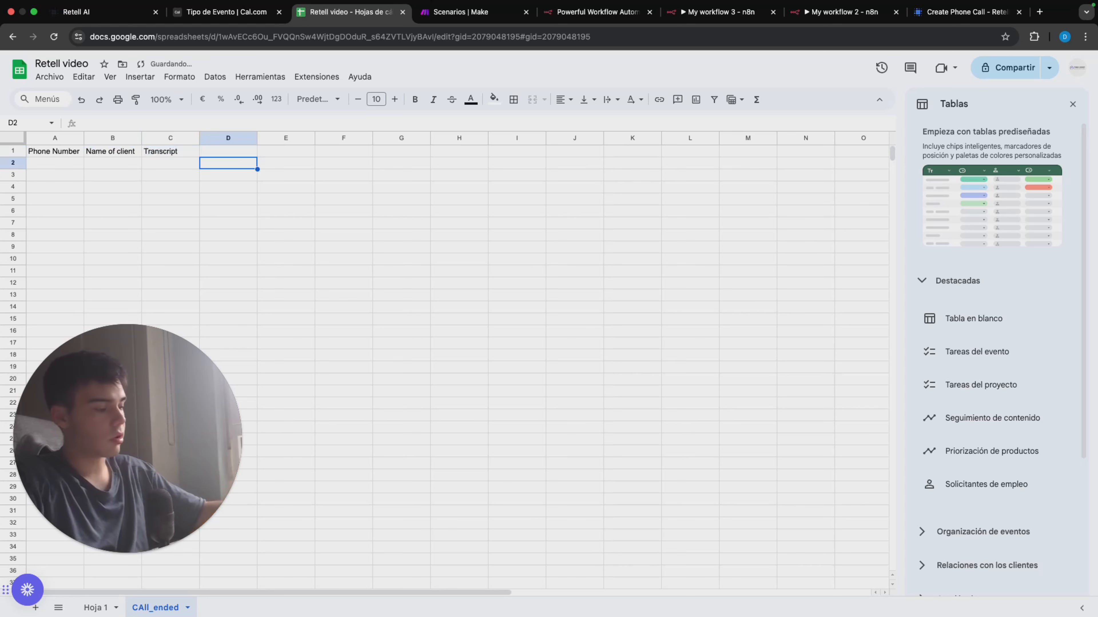
pyautogui.press('Up')
pyautogui.write('Recor')
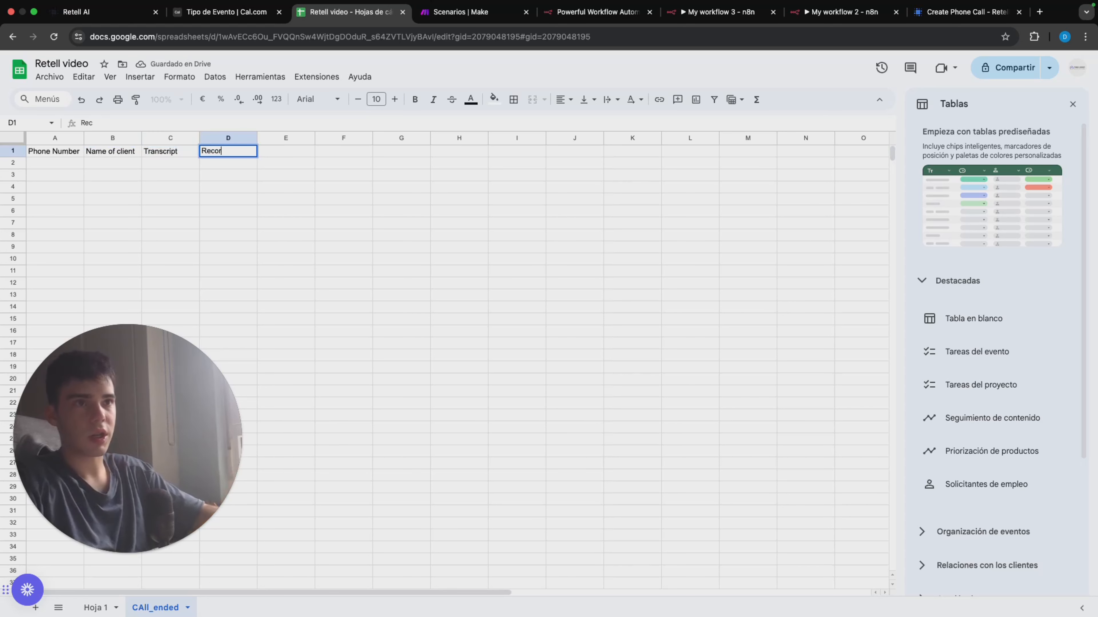
pyautogui.write('ding URL')
pyautogui.press('Return')
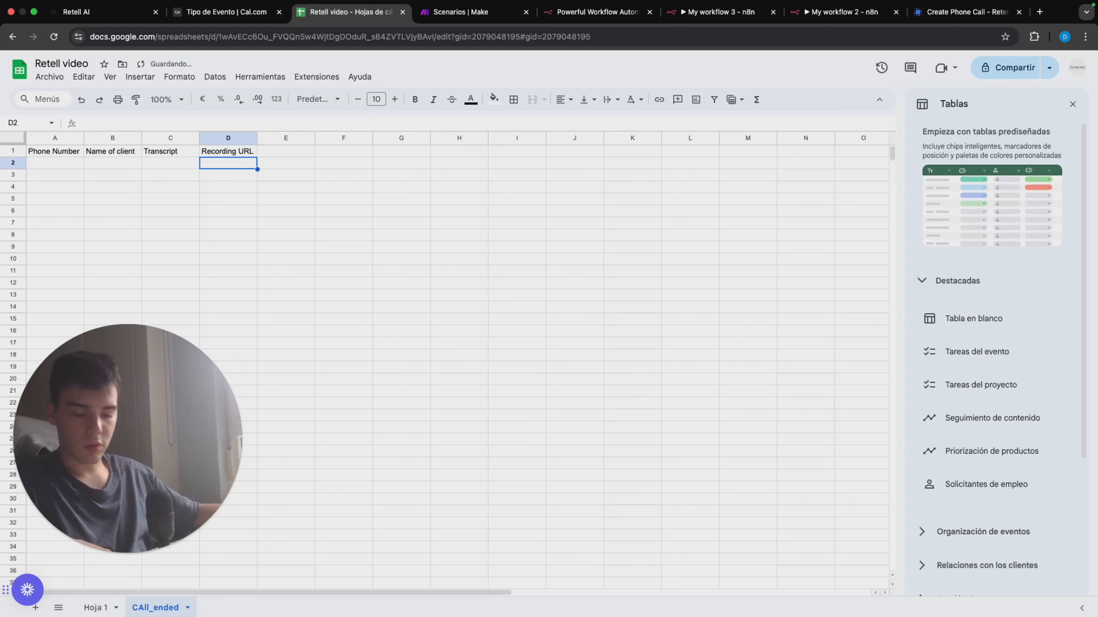
# Step: Set the new Google Sheets node in My workflow 3 to the Retell video document and its CAll_ended sheet
pyautogui.click(809, 15)
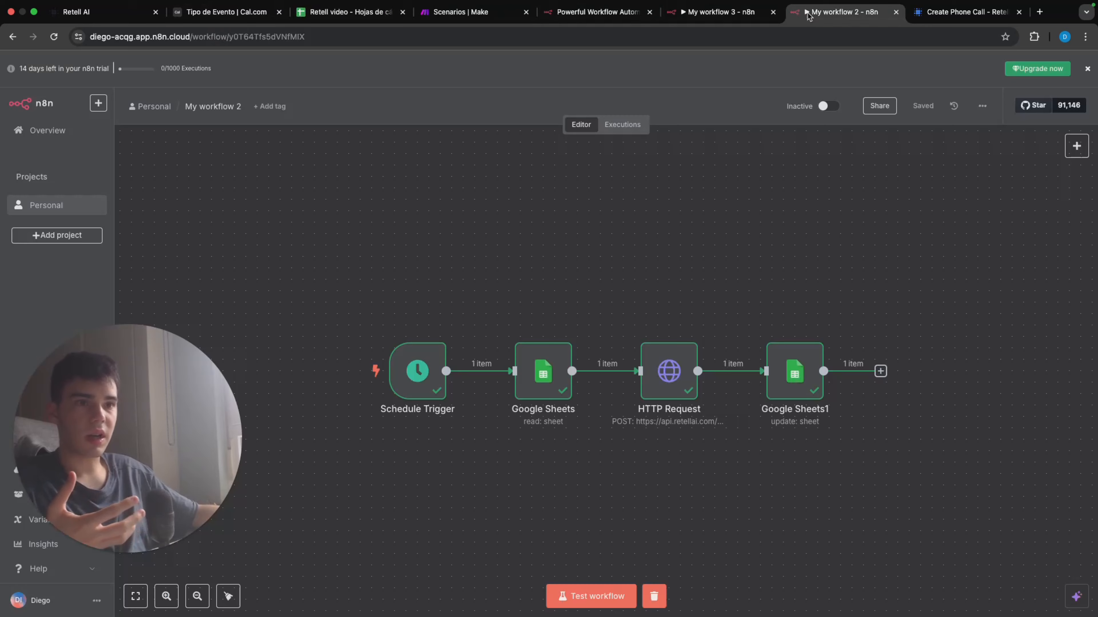
pyautogui.click(728, 15)
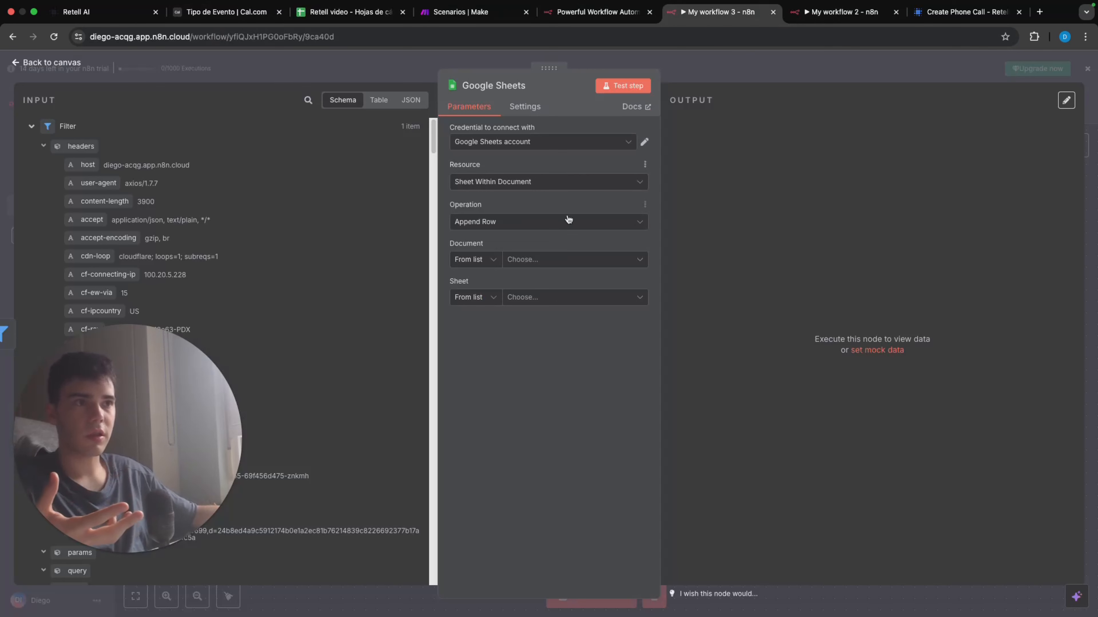
pyautogui.click(566, 260)
pyautogui.click(543, 308)
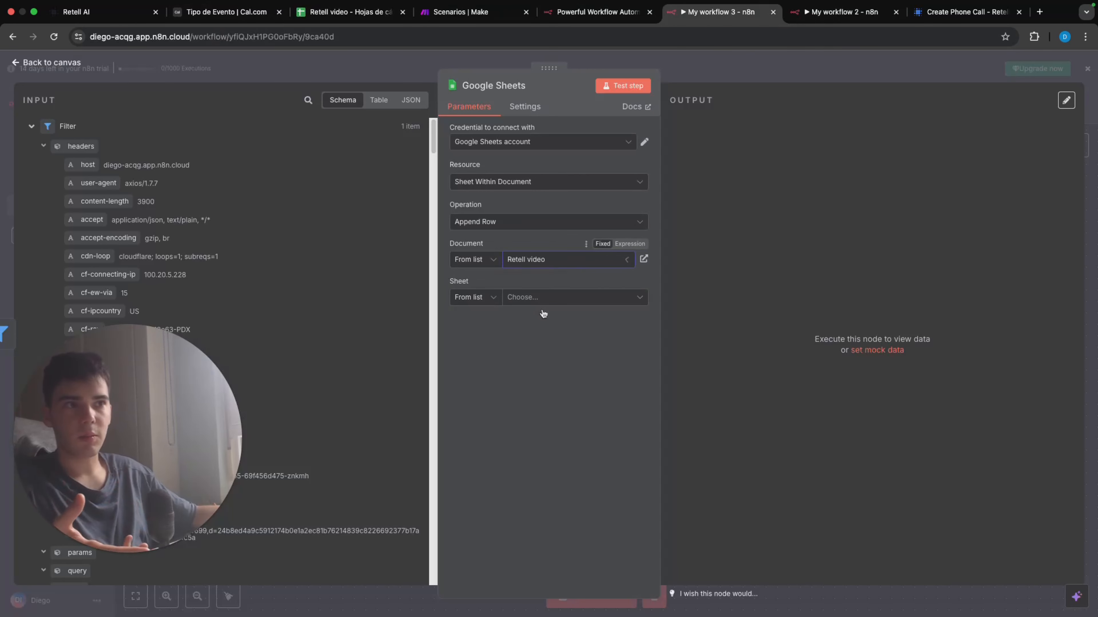
pyautogui.click(558, 299)
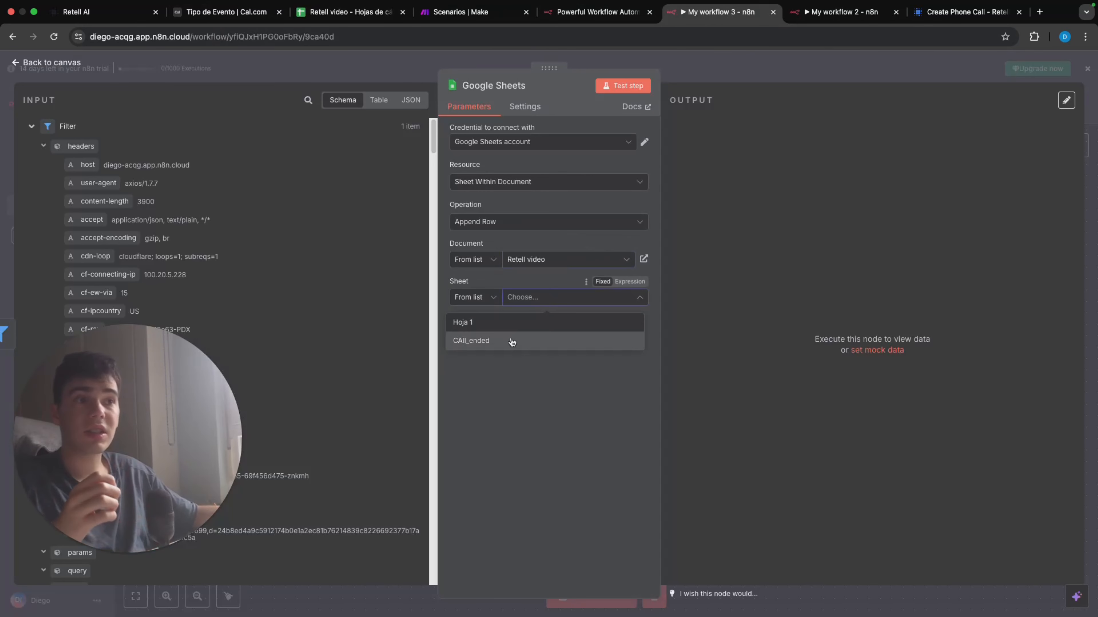
pyautogui.click(512, 341)
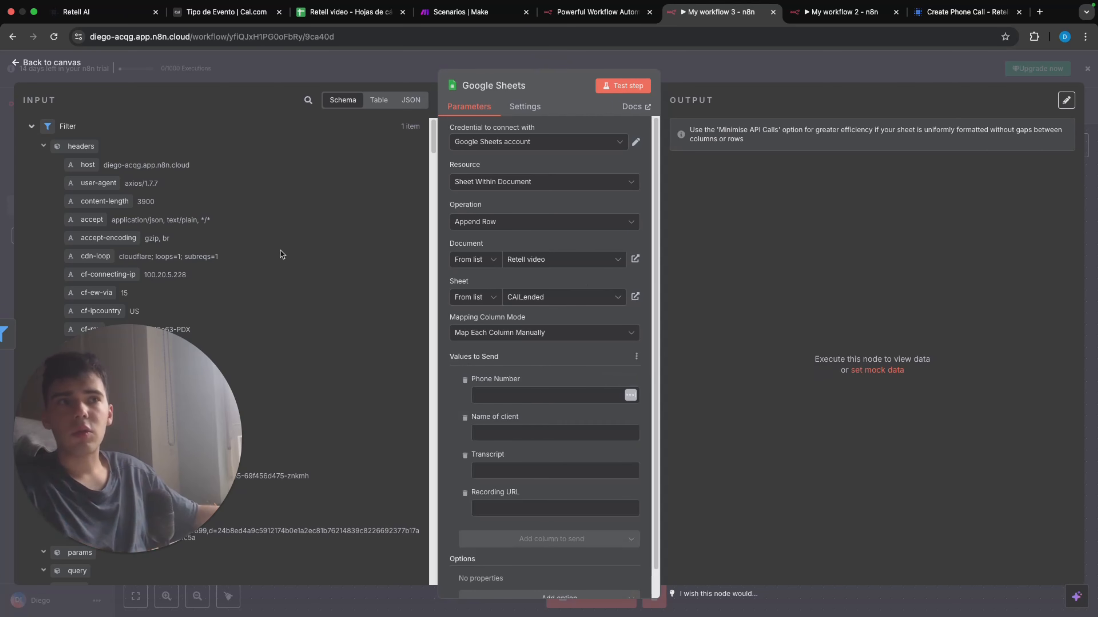
# Step: Map the webhook call's name_client variable to Name of client and its transcript field to Transcript in the Google Sheets node
pyautogui.scroll(-1, 314, 301)
pyautogui.scroll(-10, 316, 298)
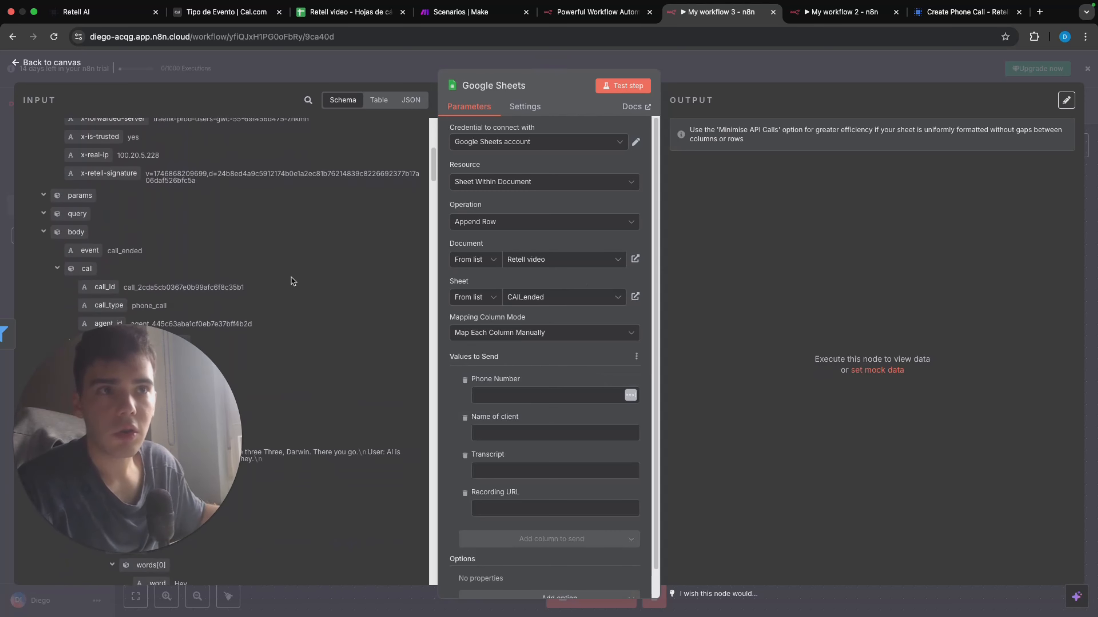
pyautogui.scroll(-2, 287, 265)
pyautogui.scroll(-2, 278, 264)
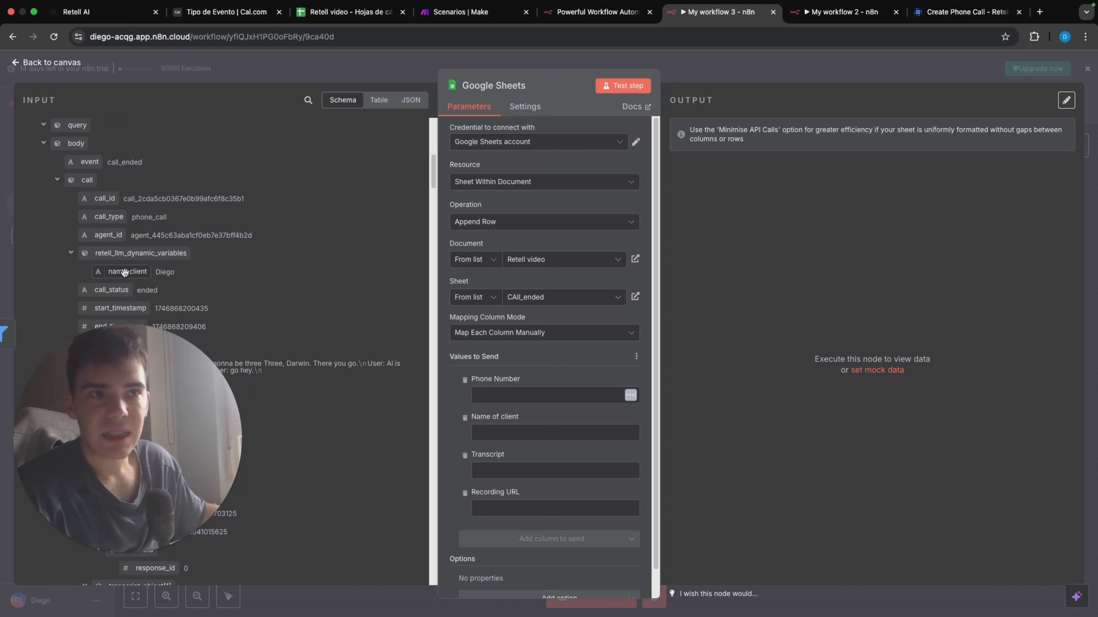
pyautogui.moveTo(124, 272); pyautogui.dragTo(499, 434)
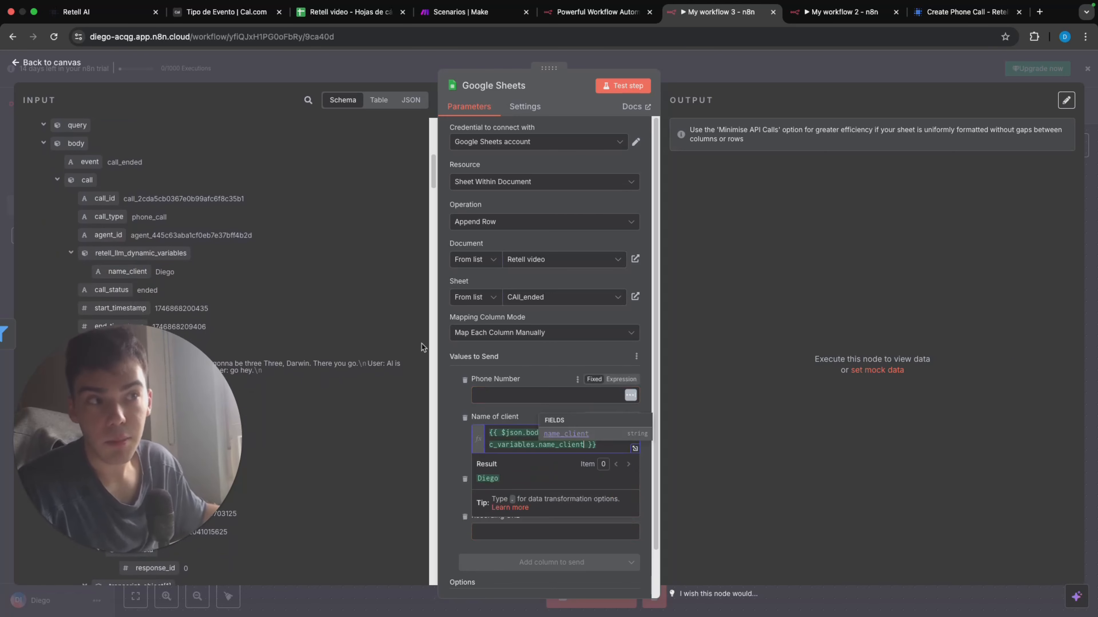
pyautogui.scroll(-3, 422, 345)
pyautogui.moveTo(109, 294); pyautogui.dragTo(493, 496)
# Step: Map the call's recording_url field from the input data to the Recording URL column
pyautogui.scroll(-2, 257, 237)
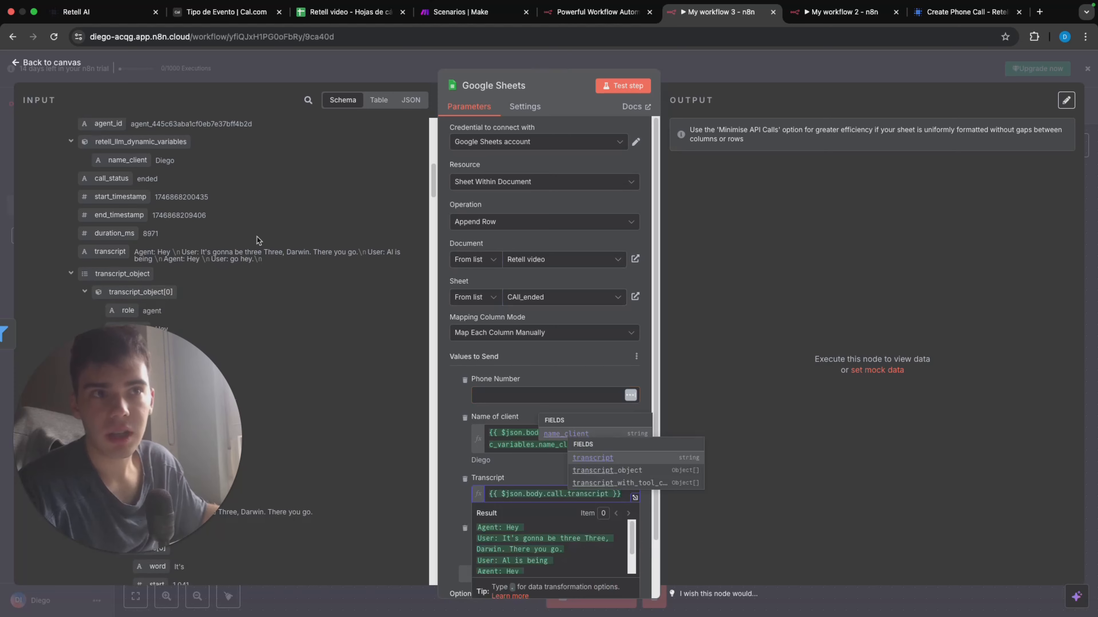
pyautogui.scroll(-6, 263, 239)
pyautogui.click(263, 240)
pyautogui.scroll(-3, 262, 240)
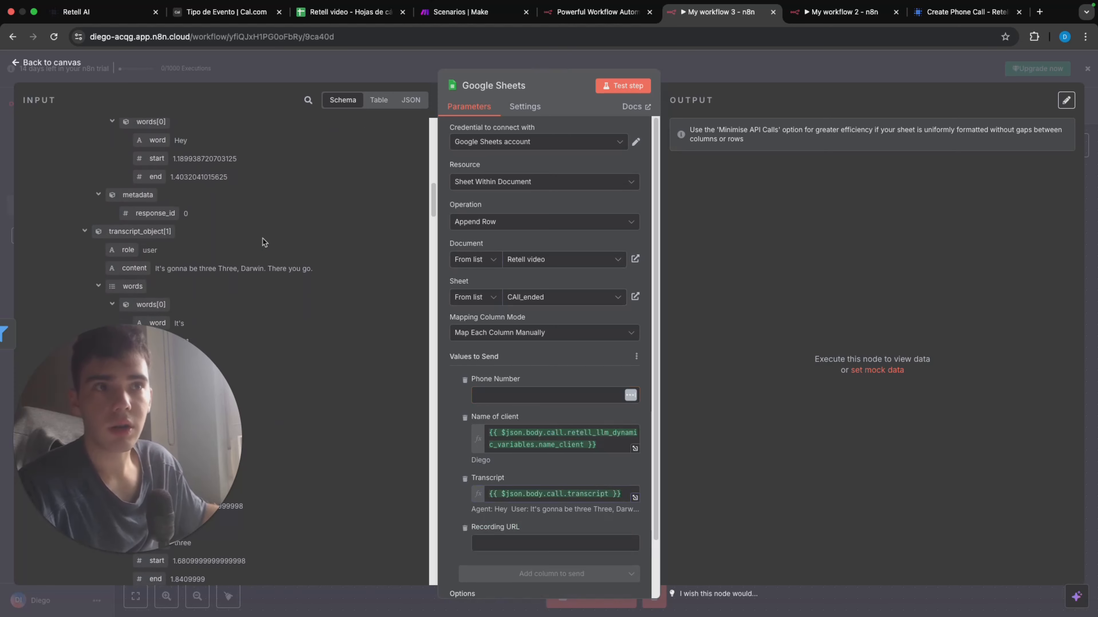
pyautogui.scroll(-12, 262, 241)
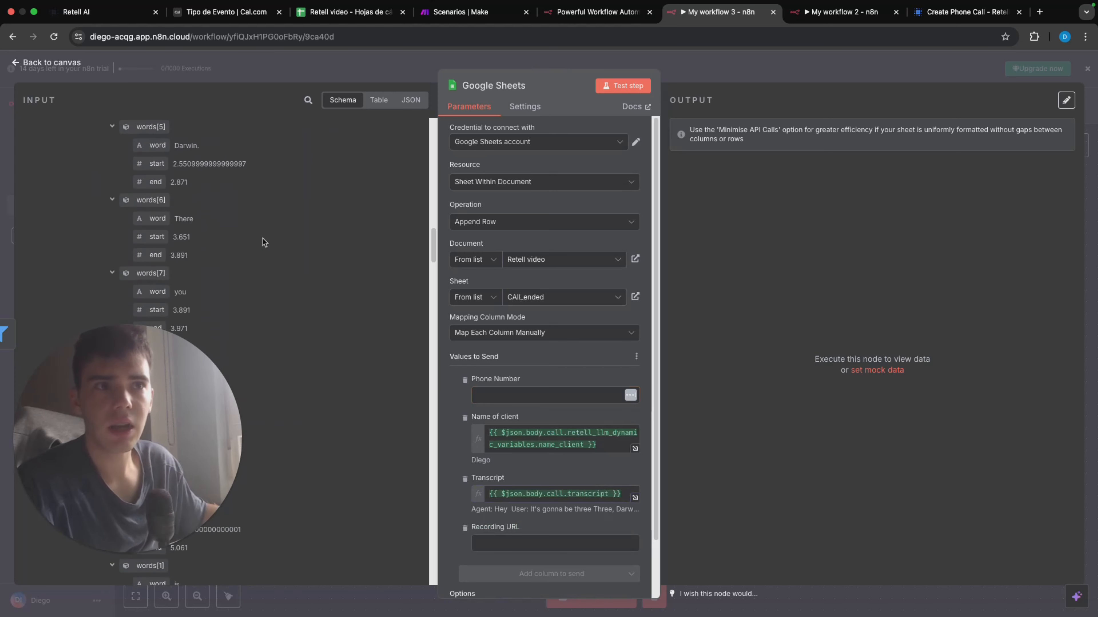
pyautogui.scroll(-10, 262, 239)
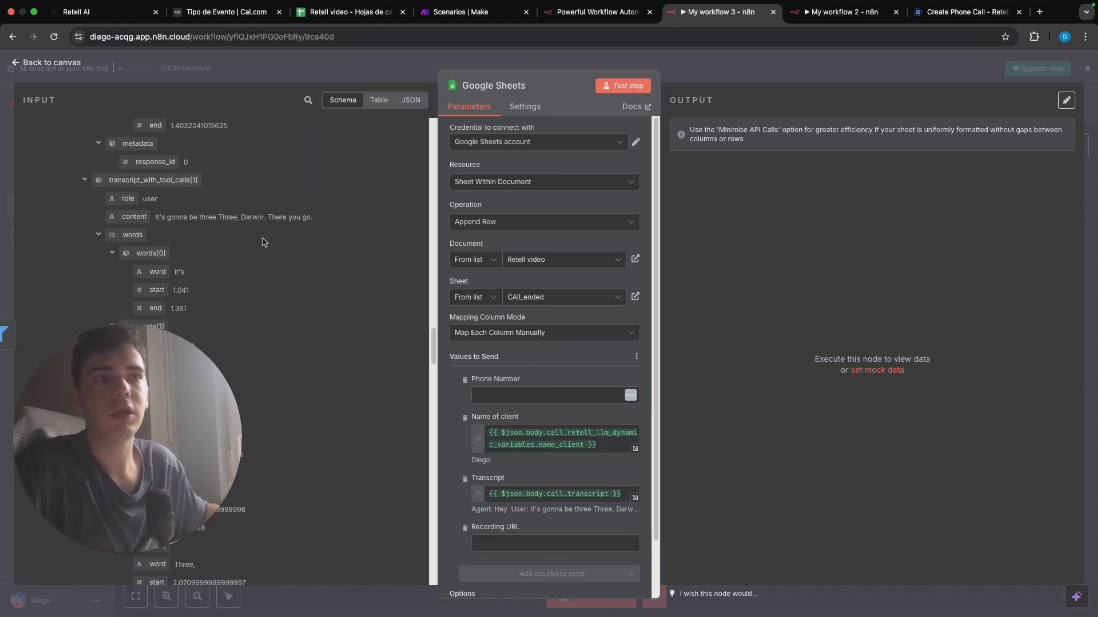
pyautogui.scroll(-10, 263, 238)
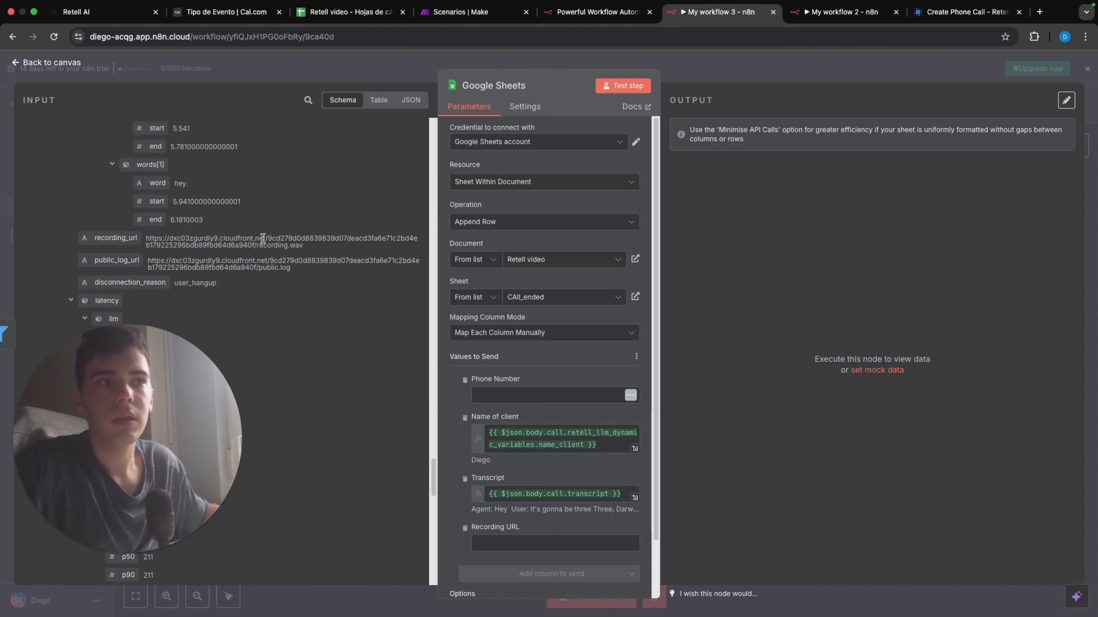
pyautogui.moveTo(147, 234); pyautogui.dragTo(605, 544)
# Step: Look through the remaining call data, leave the Google Sheets node and save My workflow 3
pyautogui.scroll(-10, 382, 321)
pyautogui.scroll(-10, 382, 321)
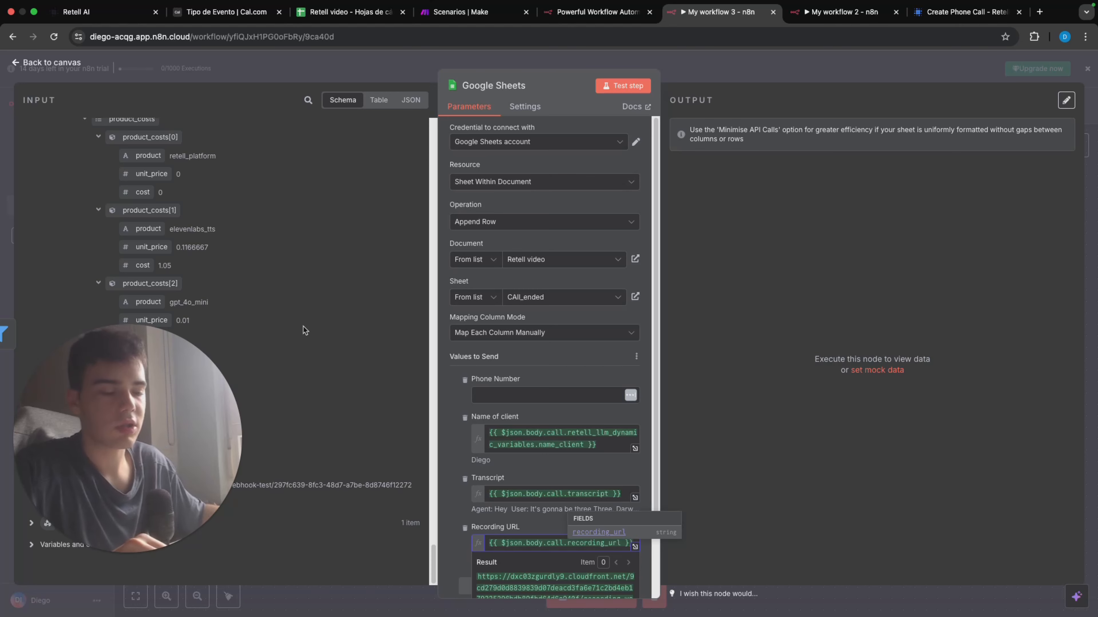
pyautogui.press('Escape')
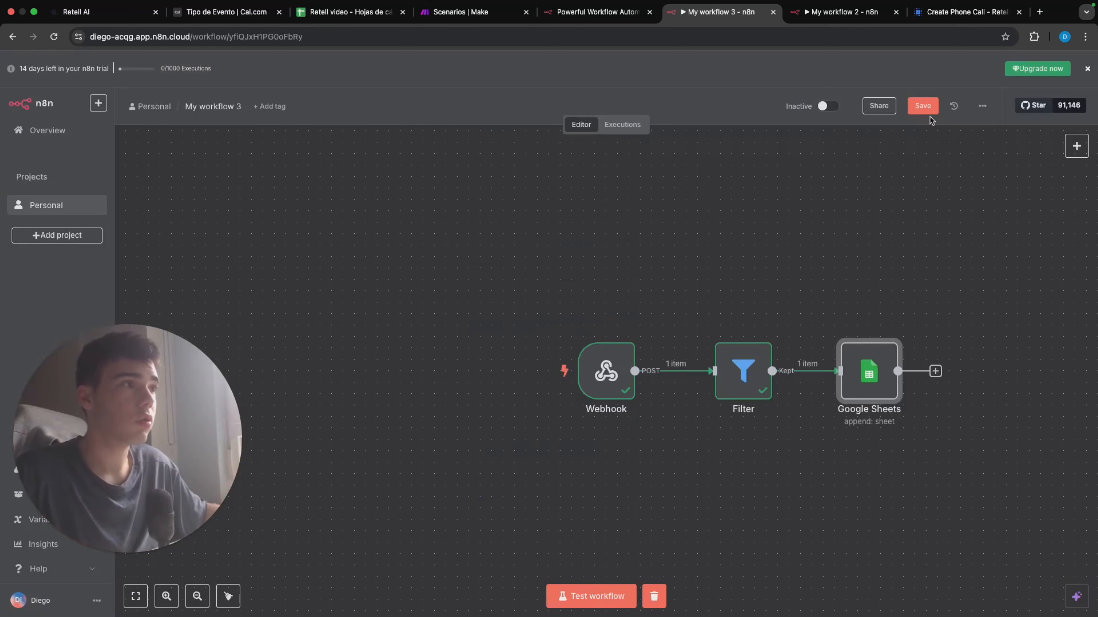
pyautogui.click(922, 109)
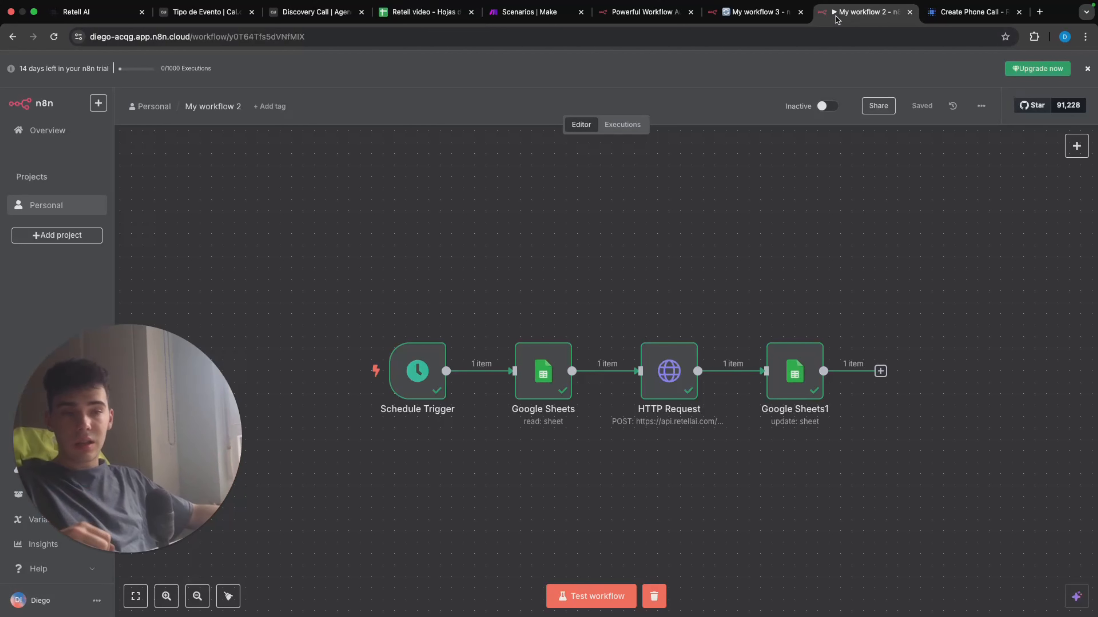
# Step: Check My workflow 3's finished node chain, and start a test run of My workflow 2
pyautogui.click(764, 13)
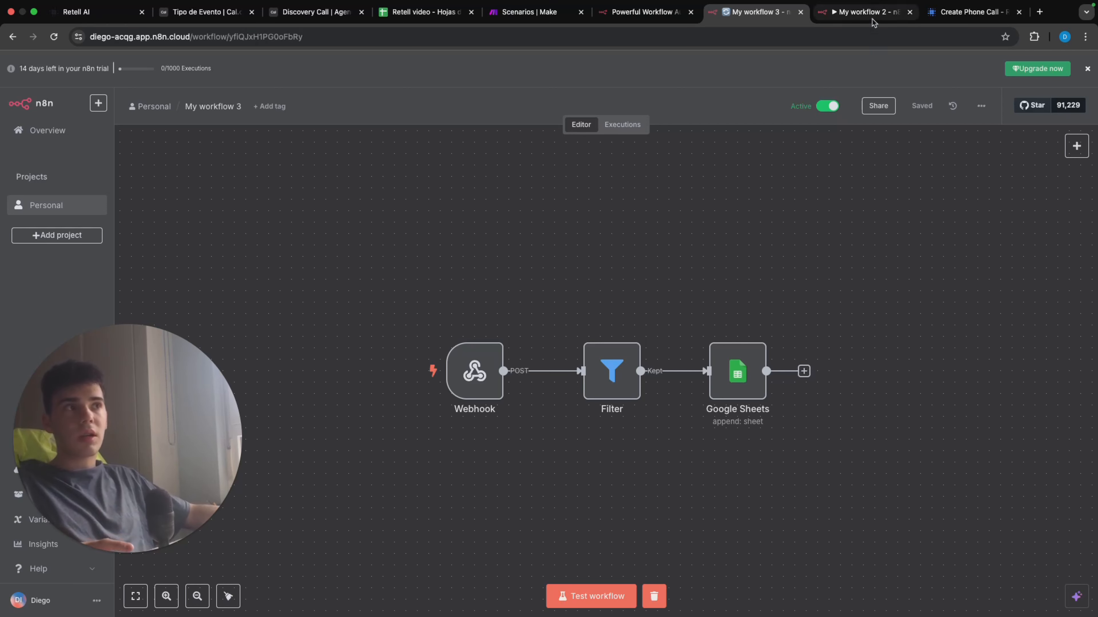
pyautogui.click(859, 18)
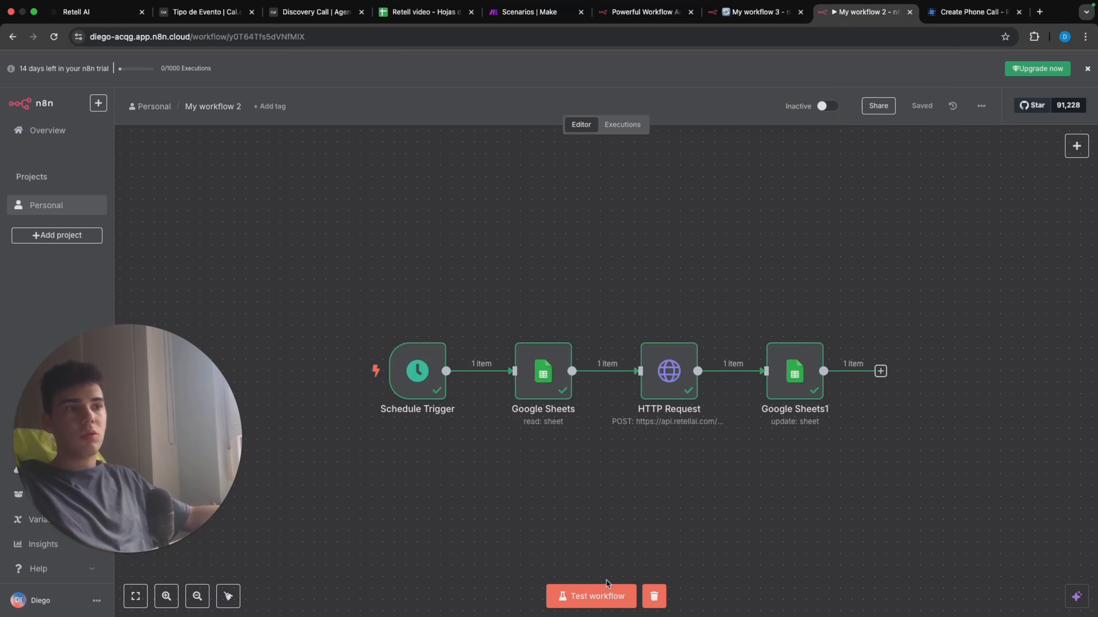
pyautogui.click(606, 594)
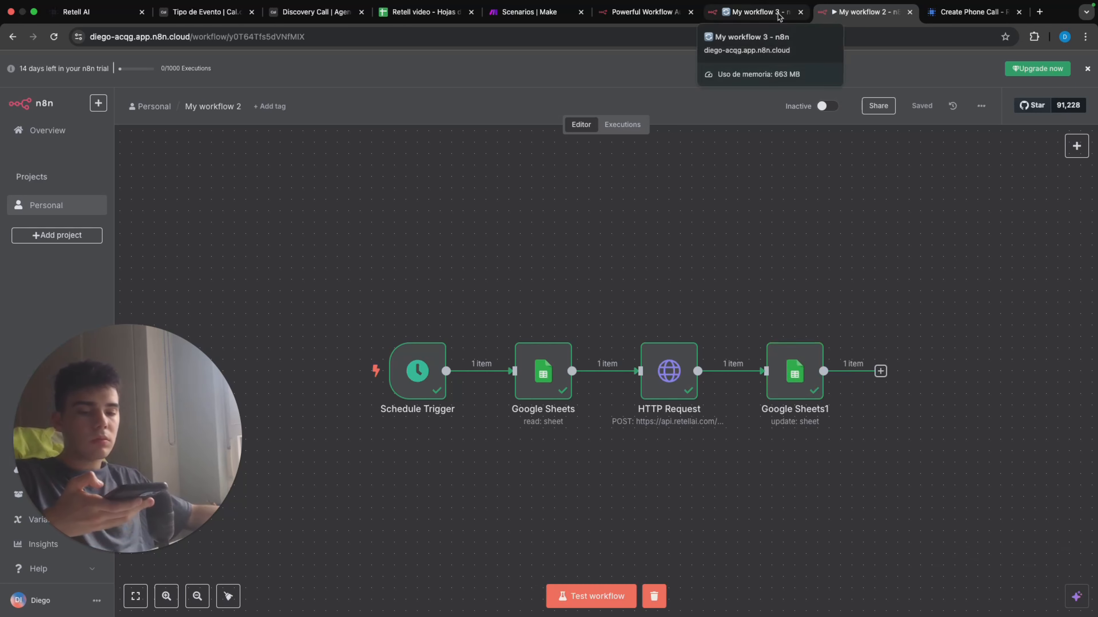
# Step: Start a fresh test run of My workflow 3, and check the CAll_ended sheet in Retell video during the run
pyautogui.click(778, 16)
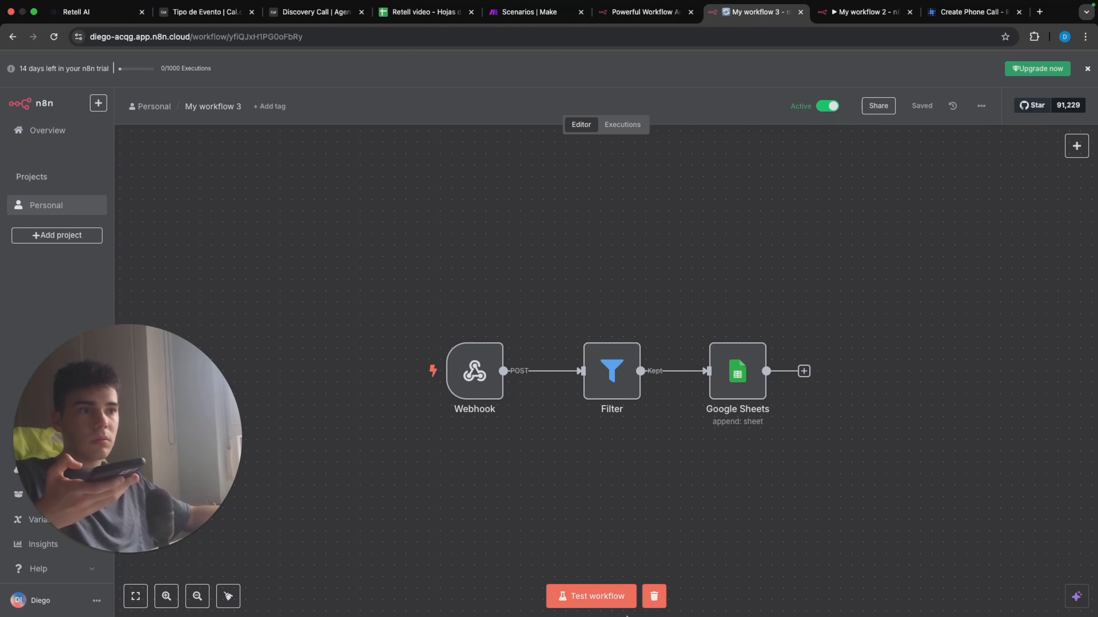
pyautogui.click(628, 601)
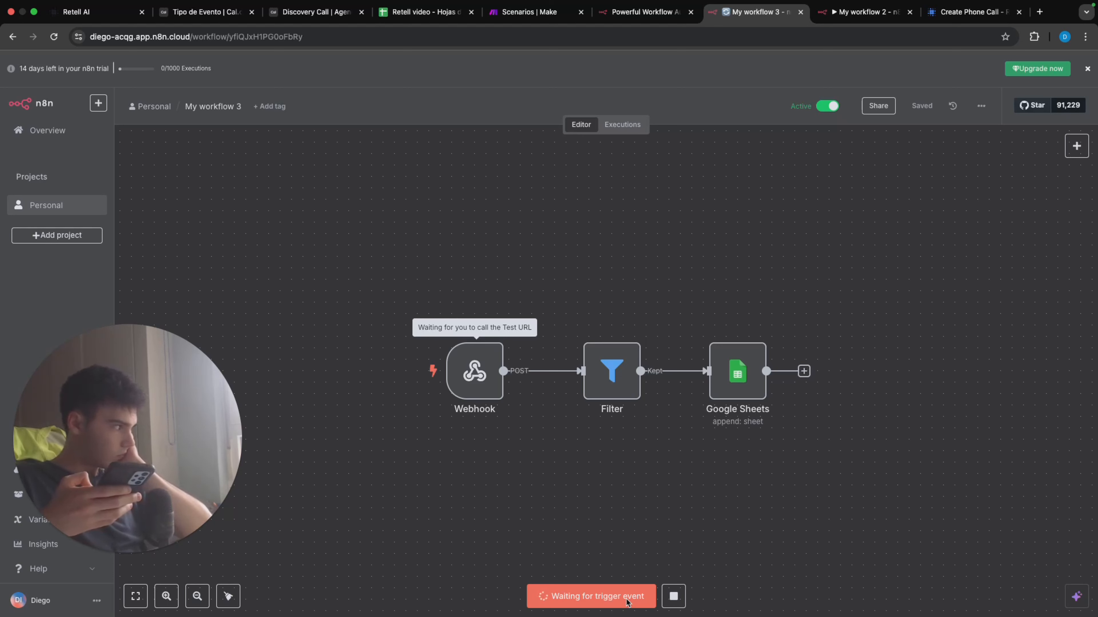
pyautogui.click(626, 600)
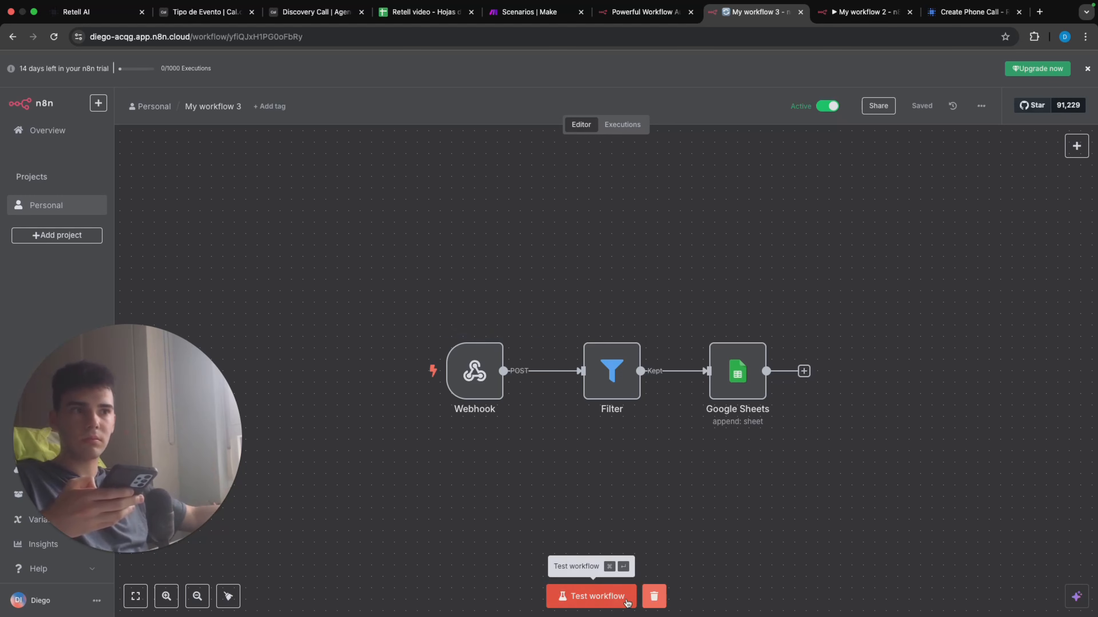
pyautogui.click(626, 600)
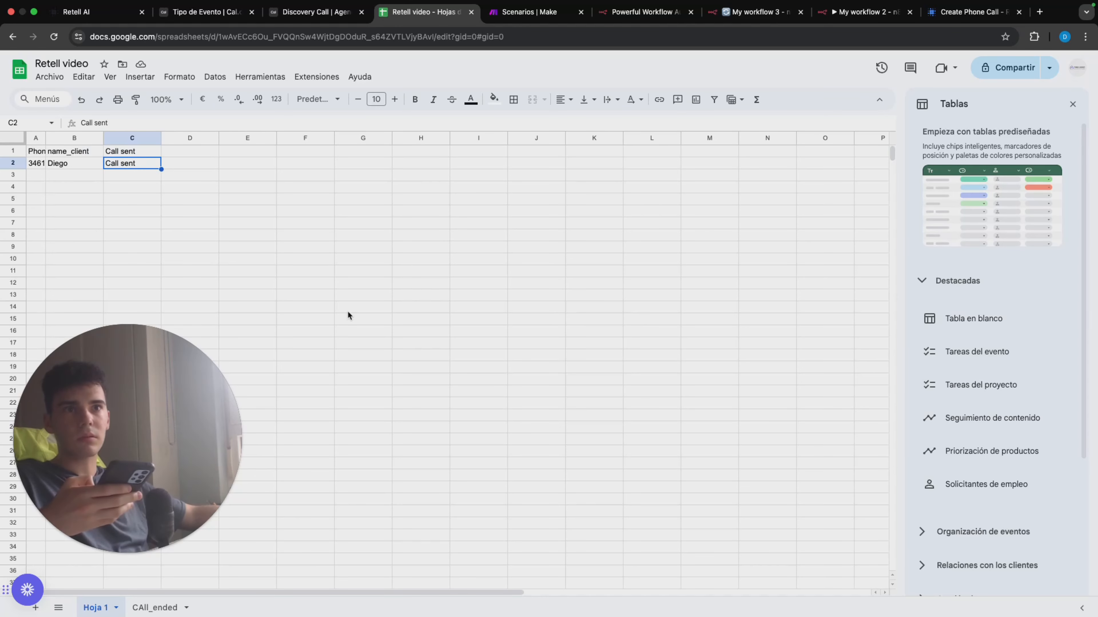
pyautogui.click(155, 608)
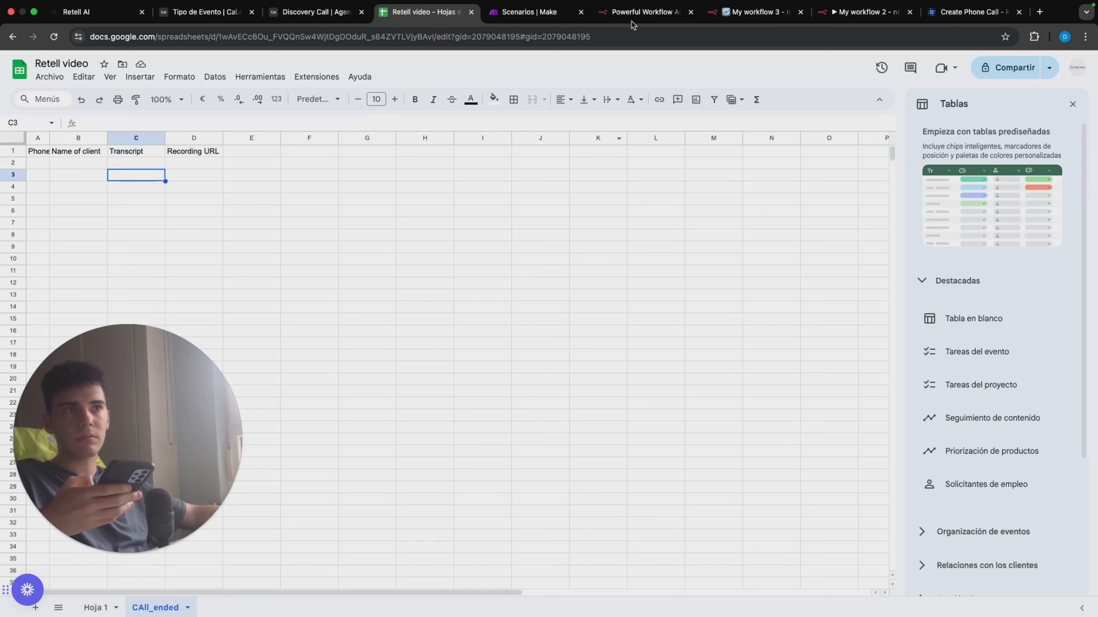
pyautogui.click(753, 13)
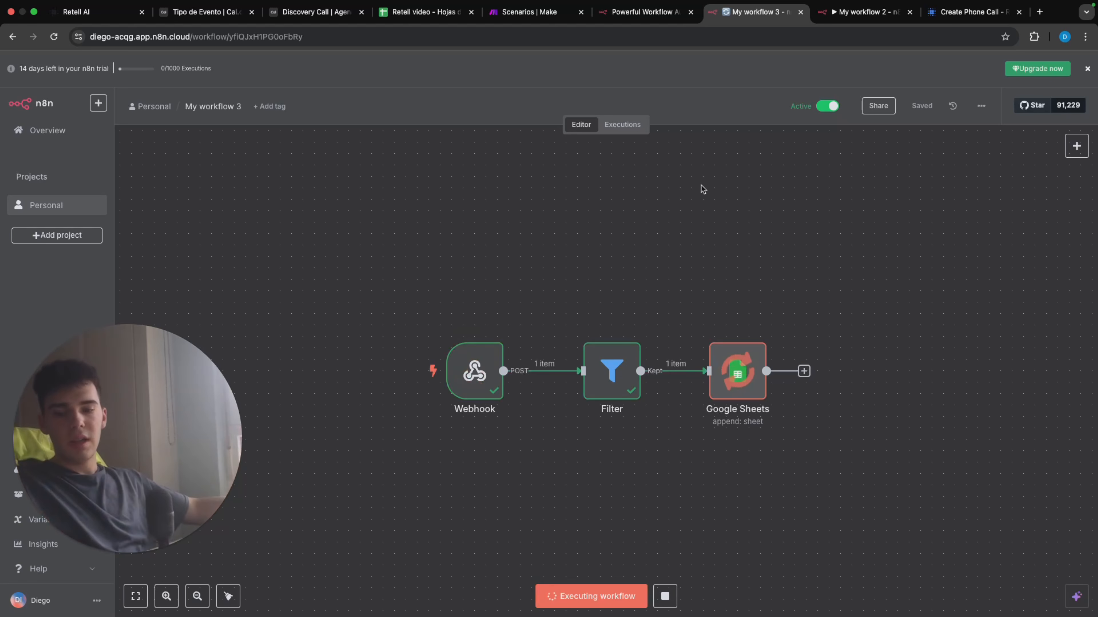
# Step: Examine the client name, transcript and recording URL logged in the CAll_ended sheet, and switch back to My workflow 2
pyautogui.click(424, 12)
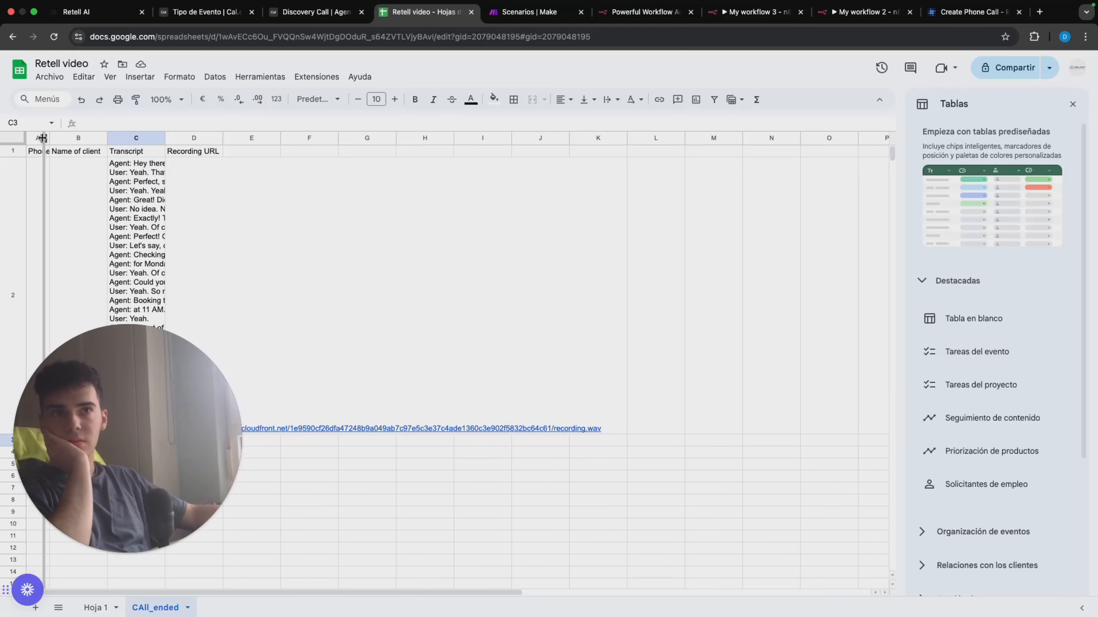
pyautogui.scroll(-3, 233, 182)
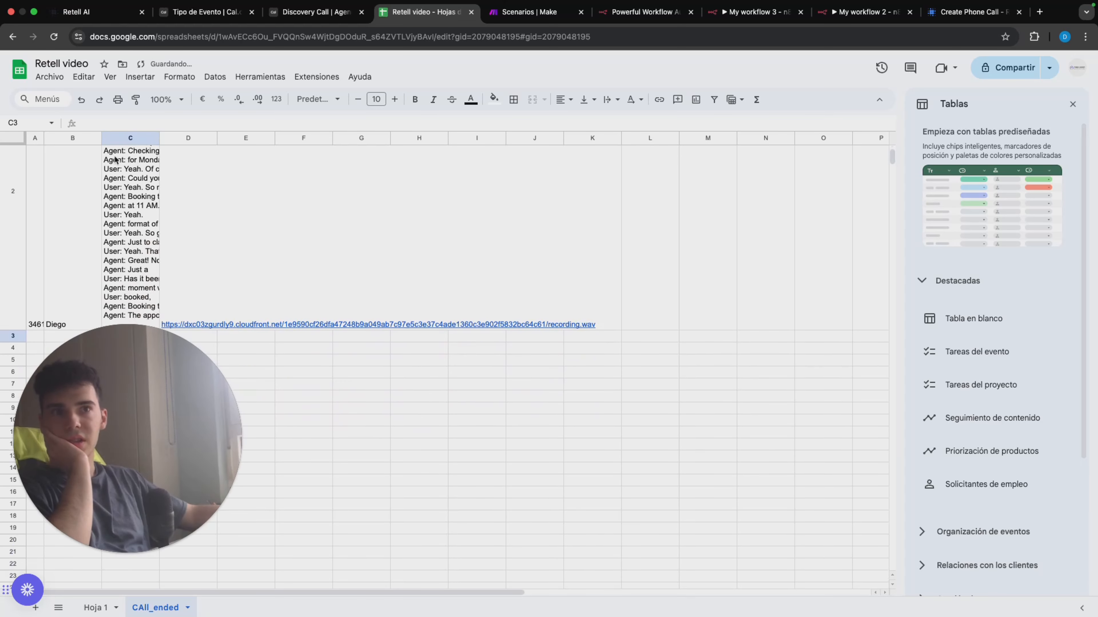
pyautogui.scroll(3, 225, 183)
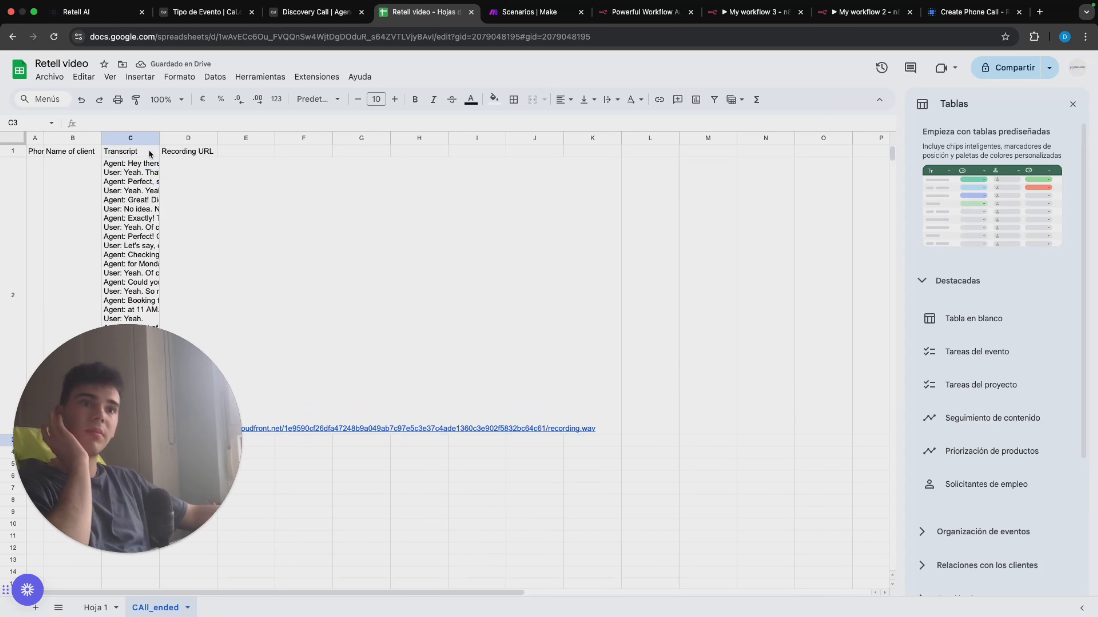
pyautogui.scroll(-5, 149, 149)
pyautogui.scroll(5, 221, 159)
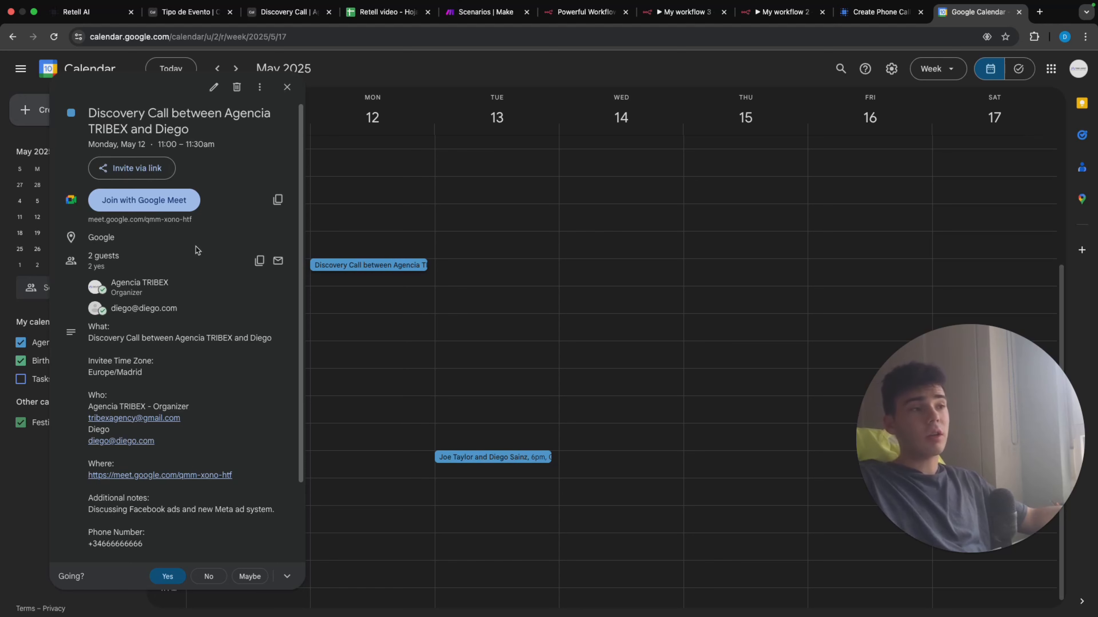
pyautogui.click(782, 11)
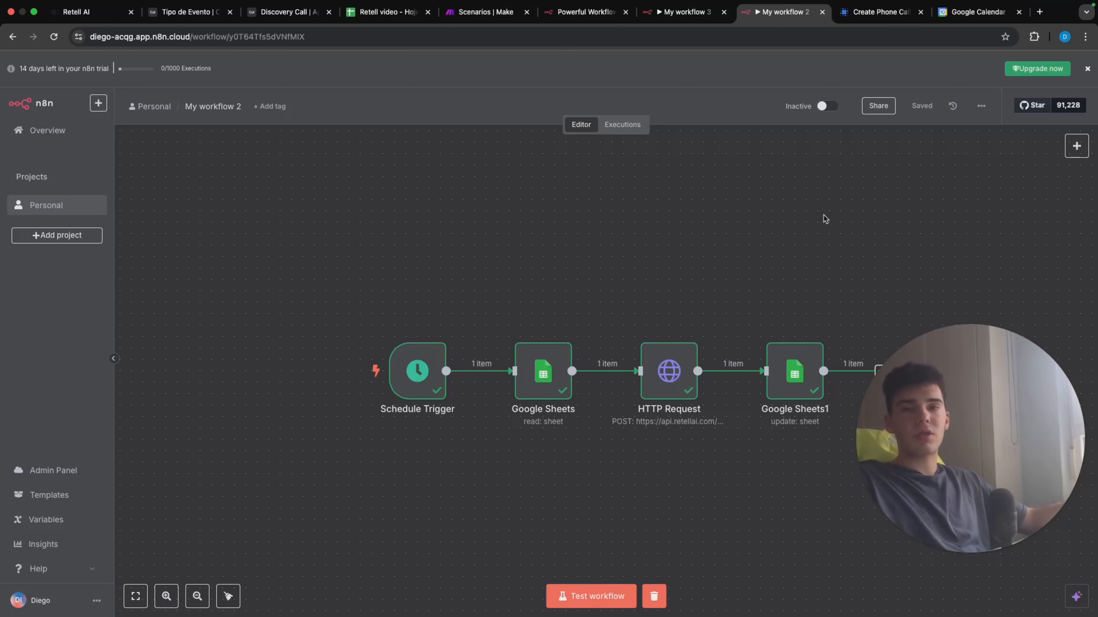